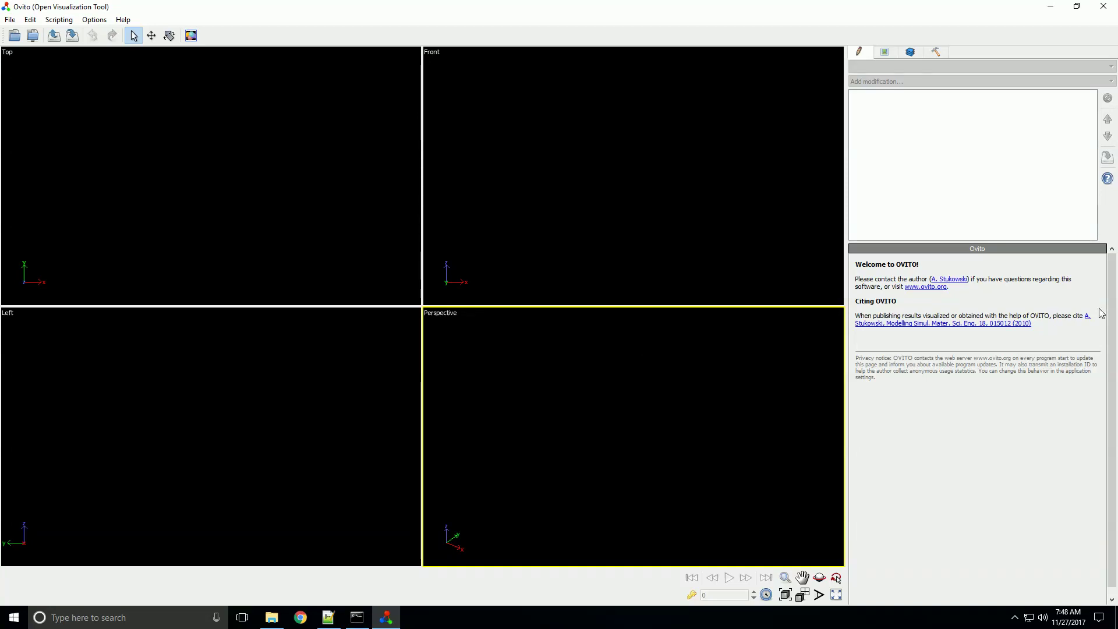
Bring the File Explorer window showing the Ovito_Tutorials folder forward beside OVITO
key("alt+Tab")
Drop dump.fcc from the Ovito_Tutorials folder into OVITO and maximize the Front viewport
left_click_drag(1116, 170, 438, 119)
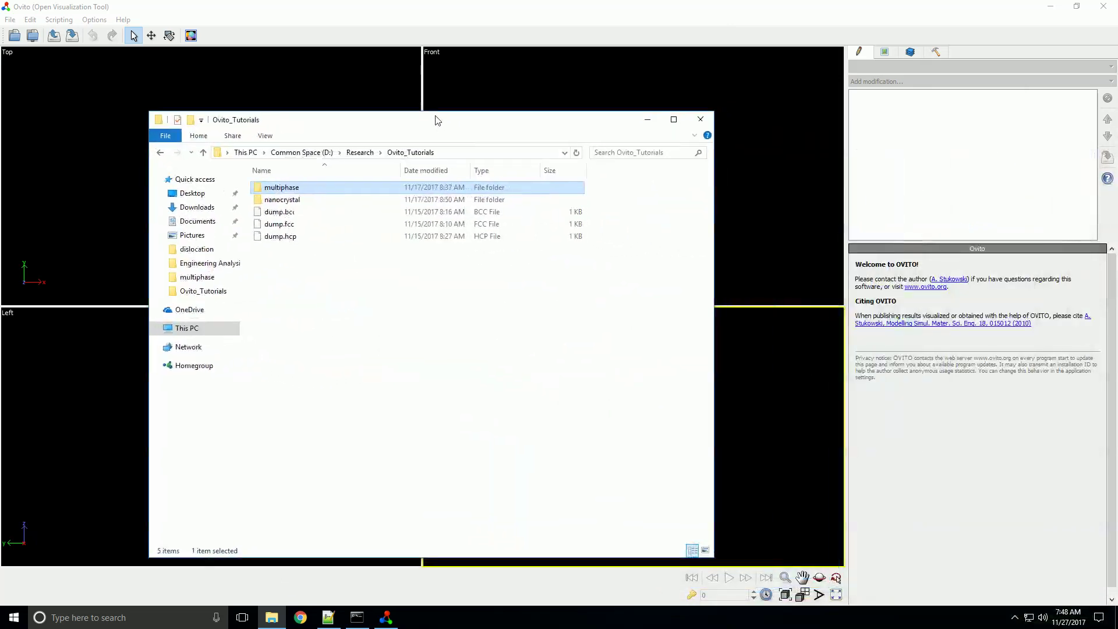
left_click(365, 227)
left_click_drag(365, 228, 780, 195)
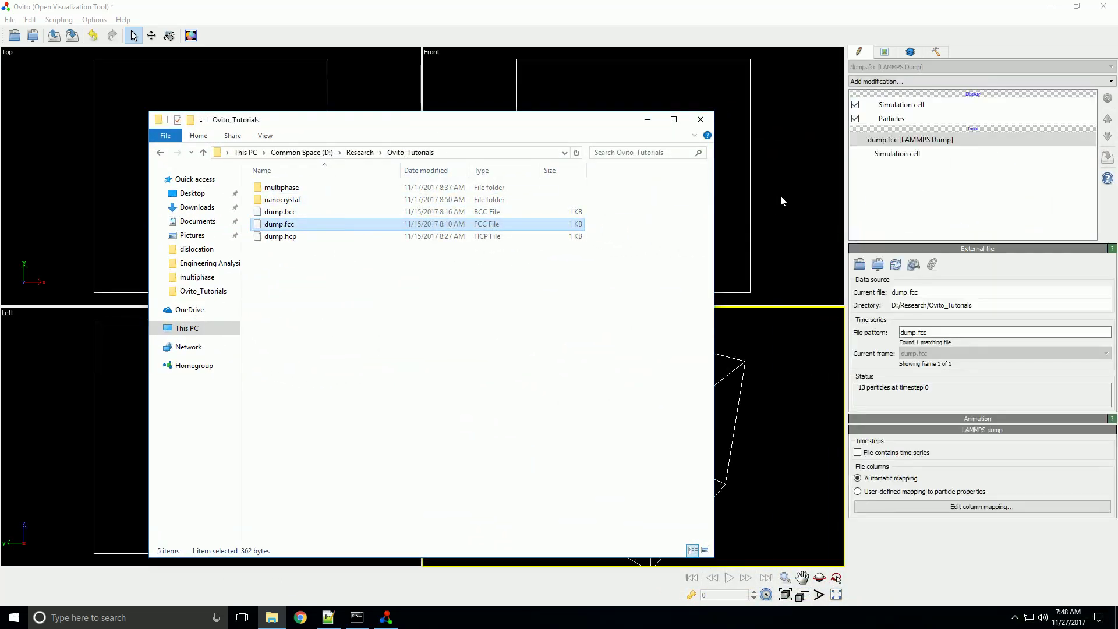
left_click(781, 196)
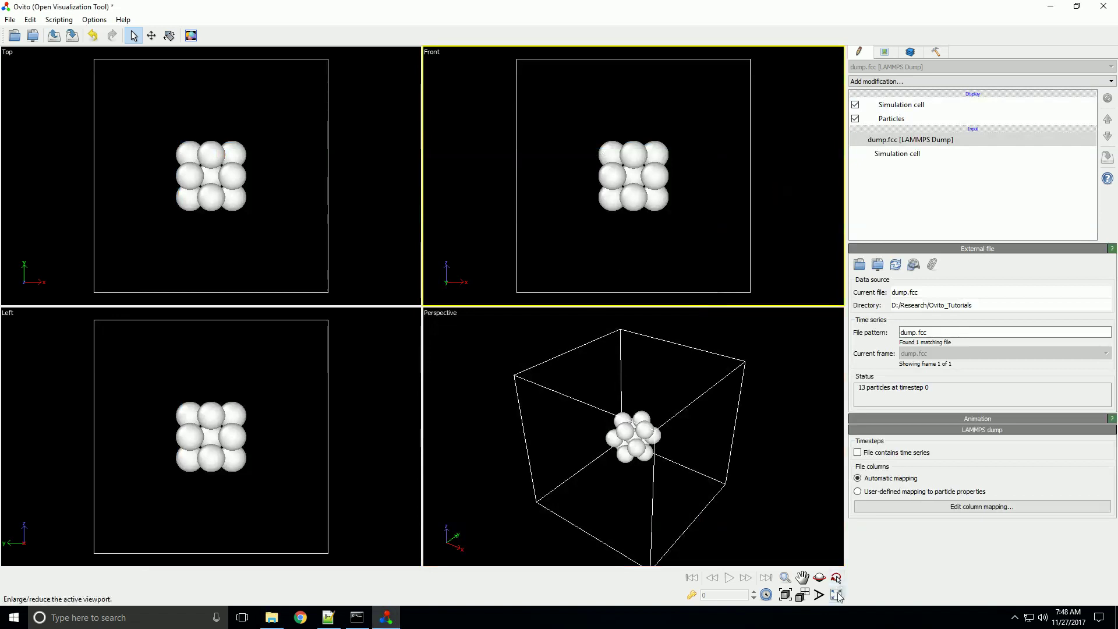
left_click(836, 594)
Orbit and zoom the maximized viewport to see the 13-atom cluster and its cell in 3D
left_click_drag(475, 260, 369, 312)
right_click(369, 312)
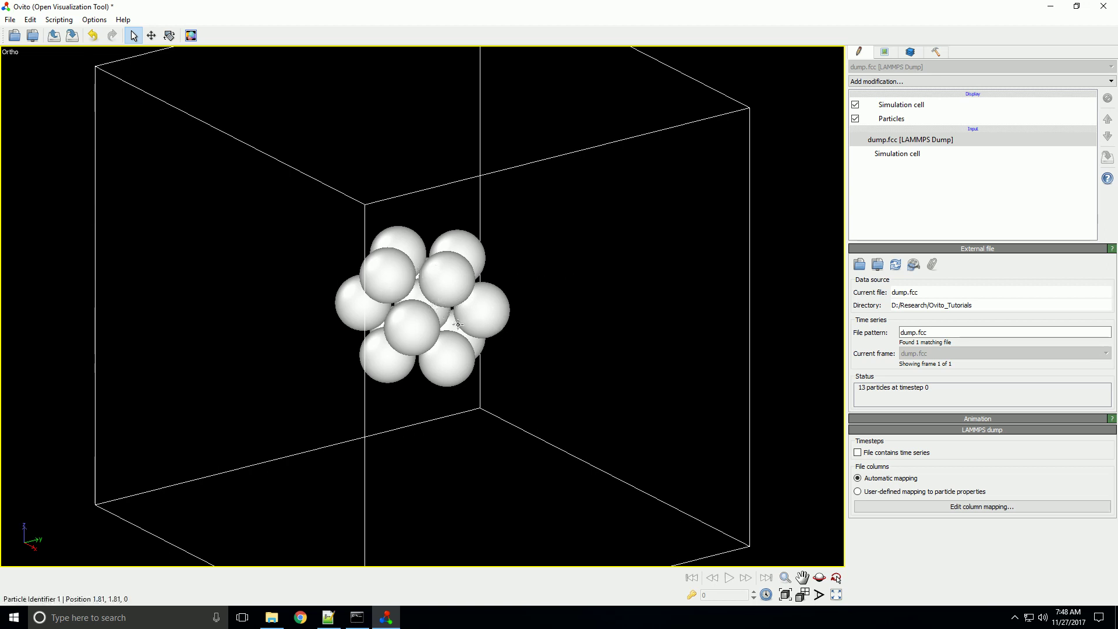
left_click_drag(459, 324, 424, 315)
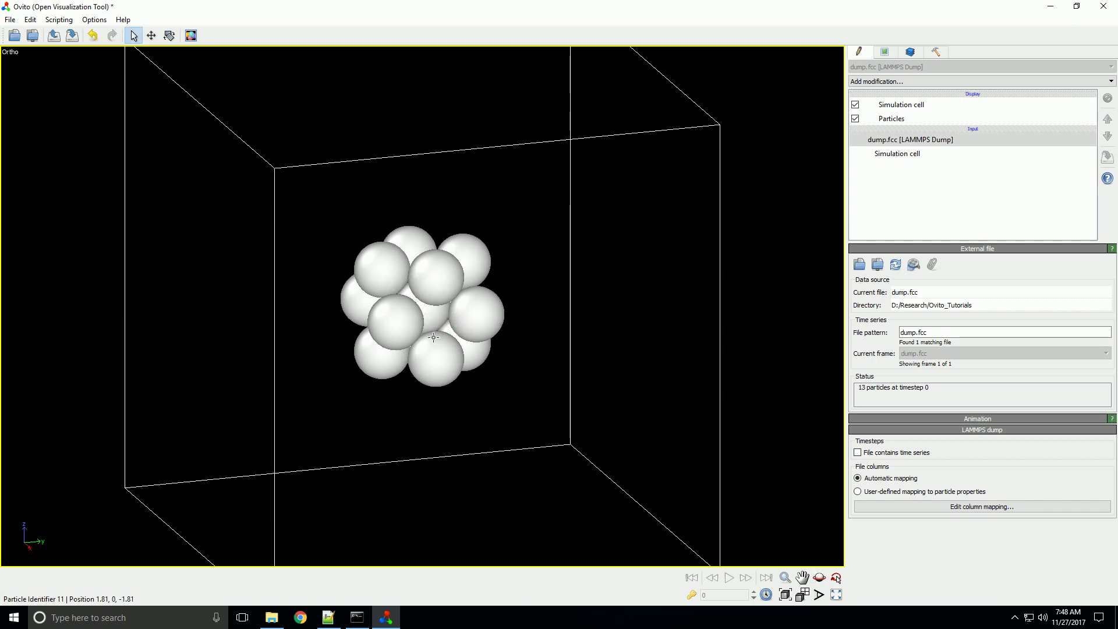
left_click_drag(281, 316, 547, 286)
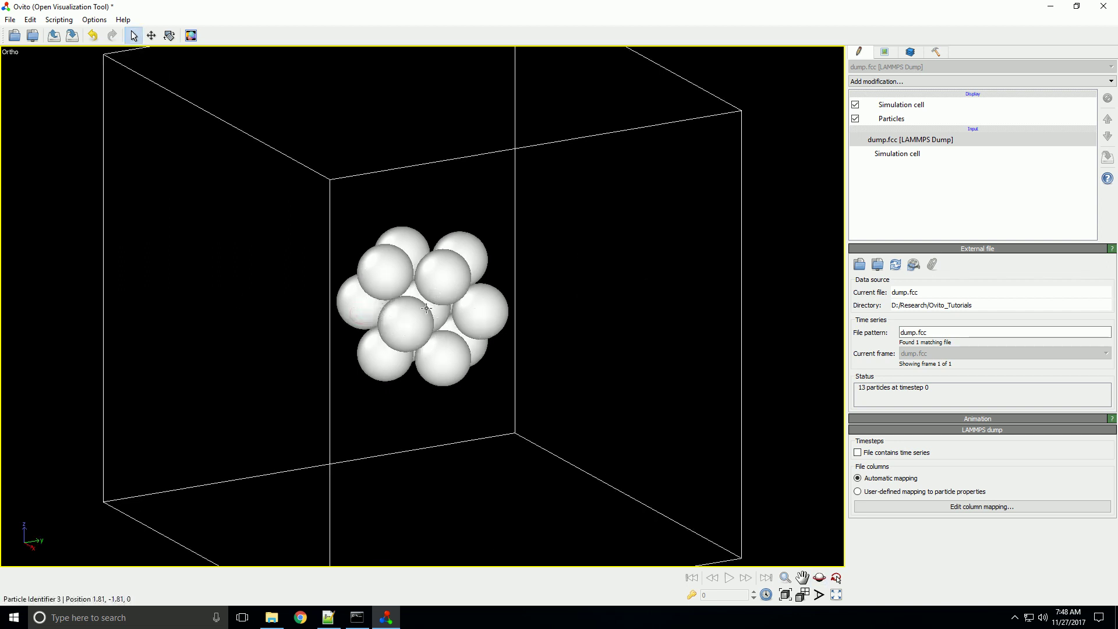
left_click_drag(526, 342, 426, 362)
key("Escape")
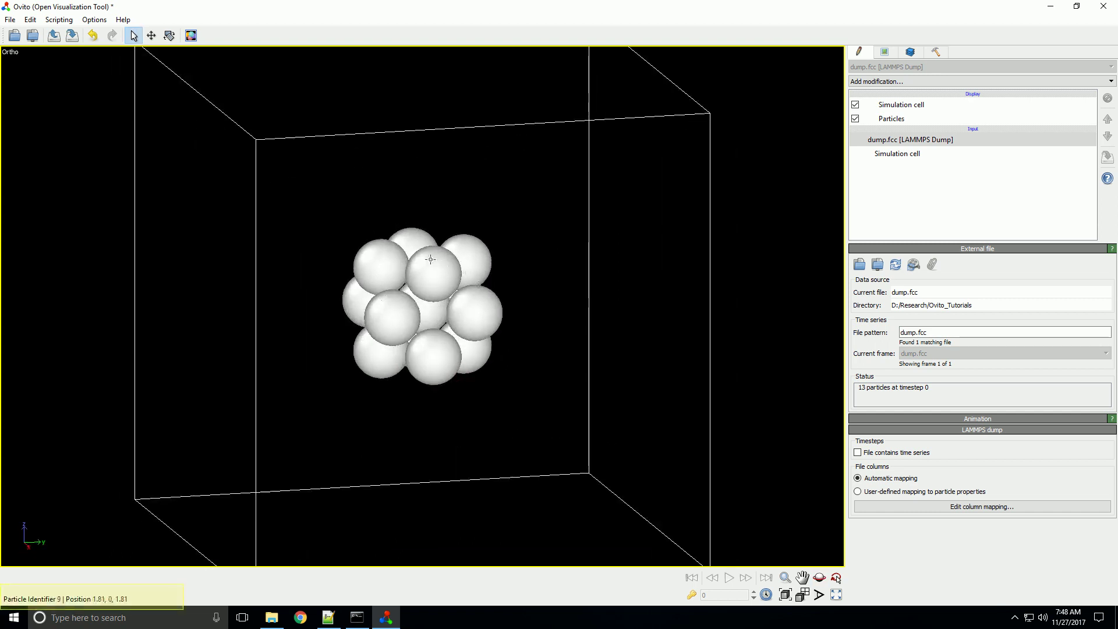
scroll(467, 272, "down", 1)
left_click_drag(377, 321, 387, 322)
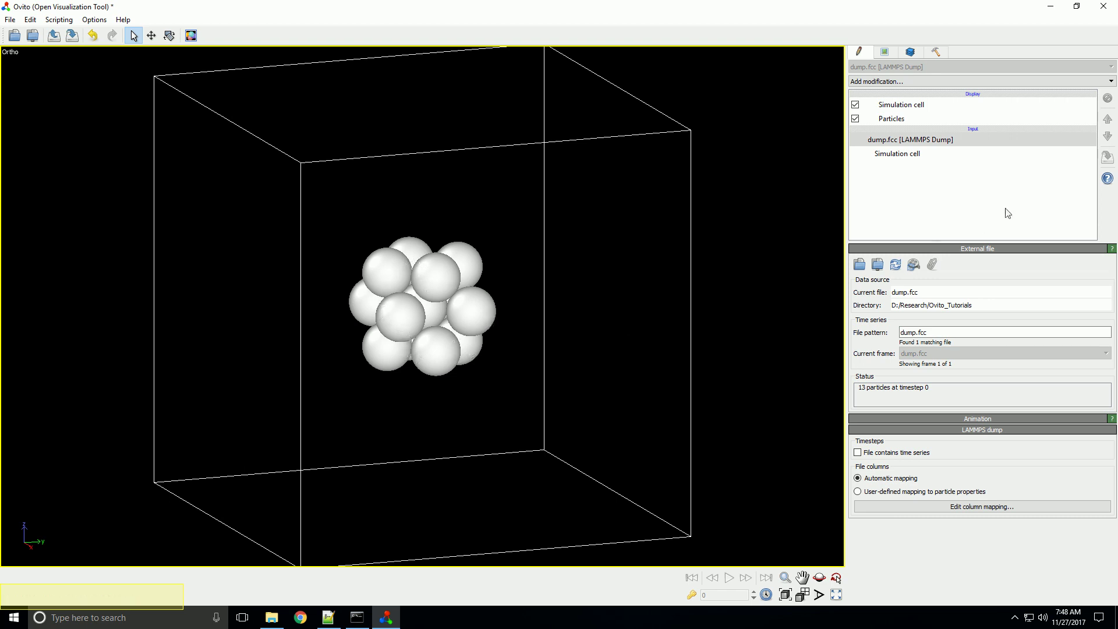
Add the Centrosymmetry parameter modifier with 12 neighbors to the pipeline
left_click(962, 80)
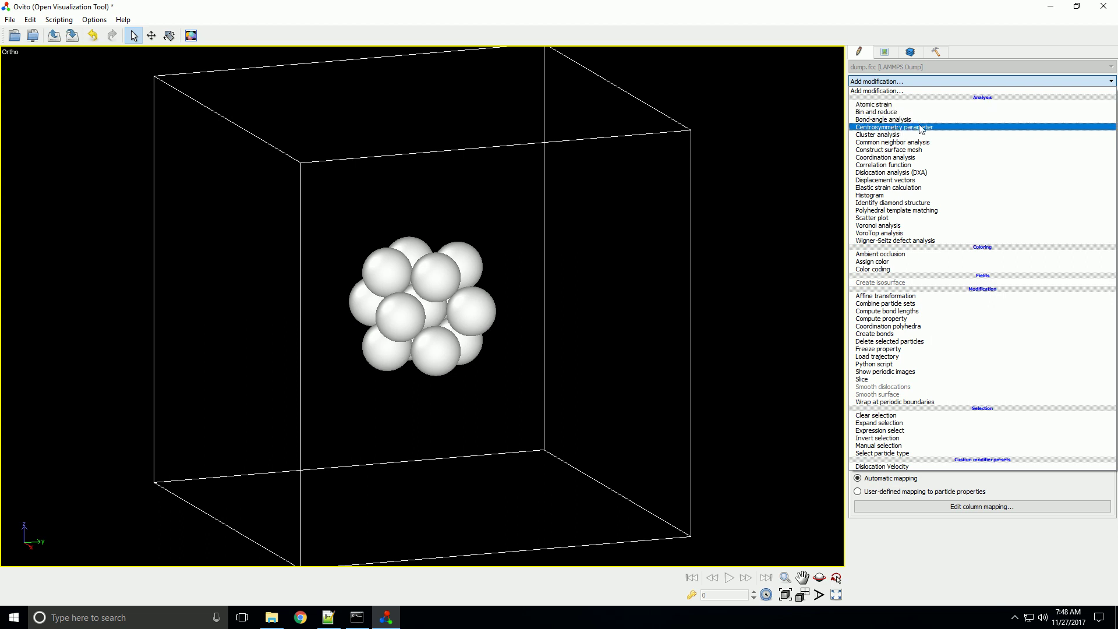
left_click(890, 128)
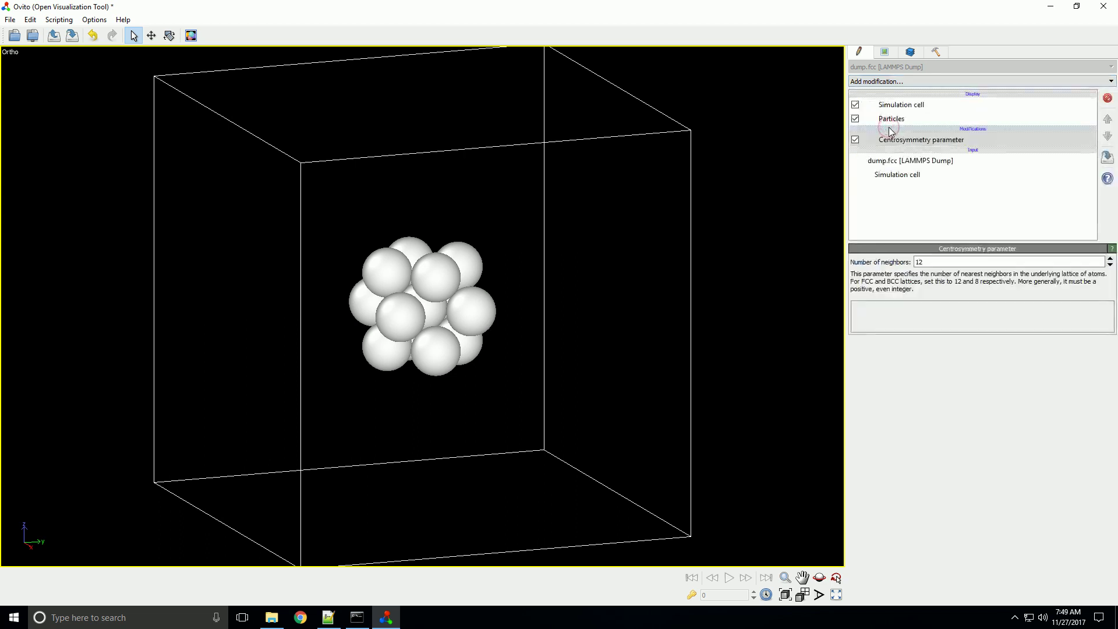
mouse_move(476, 320)
Add a Color coding modifier to colour particles by centrosymmetry with Viridis
left_click(944, 82)
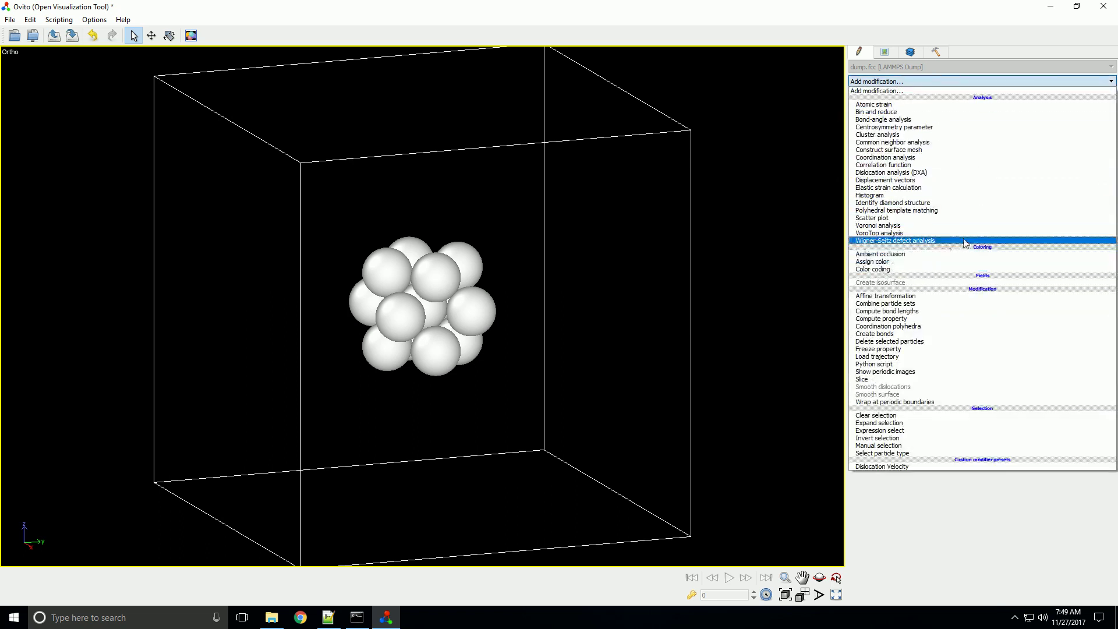
left_click(885, 269)
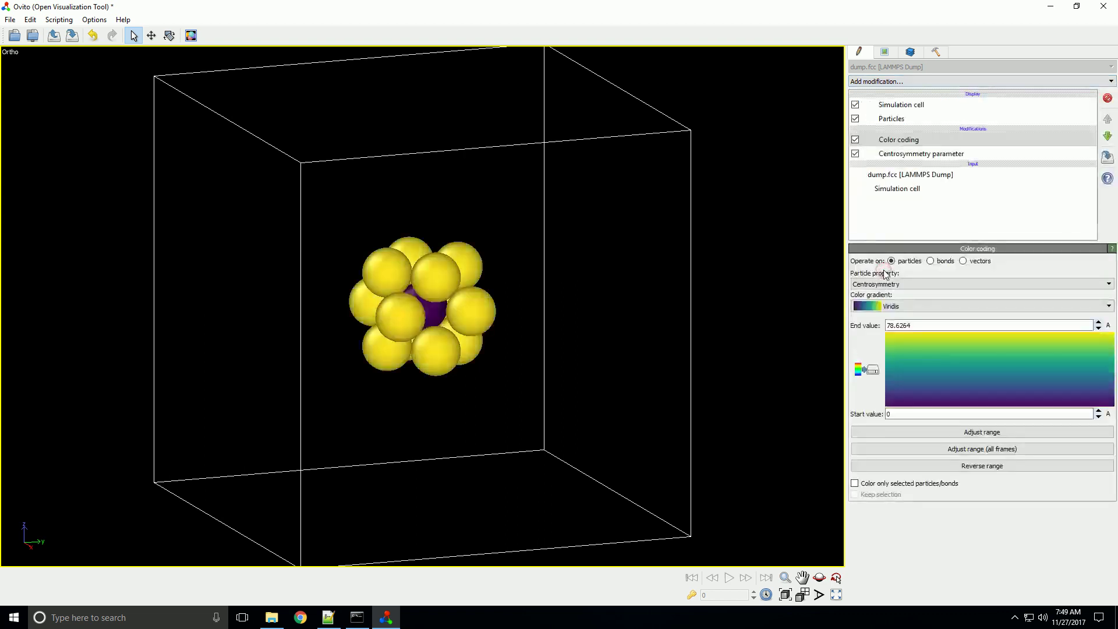
left_click_drag(546, 328, 460, 309)
Orbit and zoom in until the purple central atom shows between the yellow outer atoms
key("Escape")
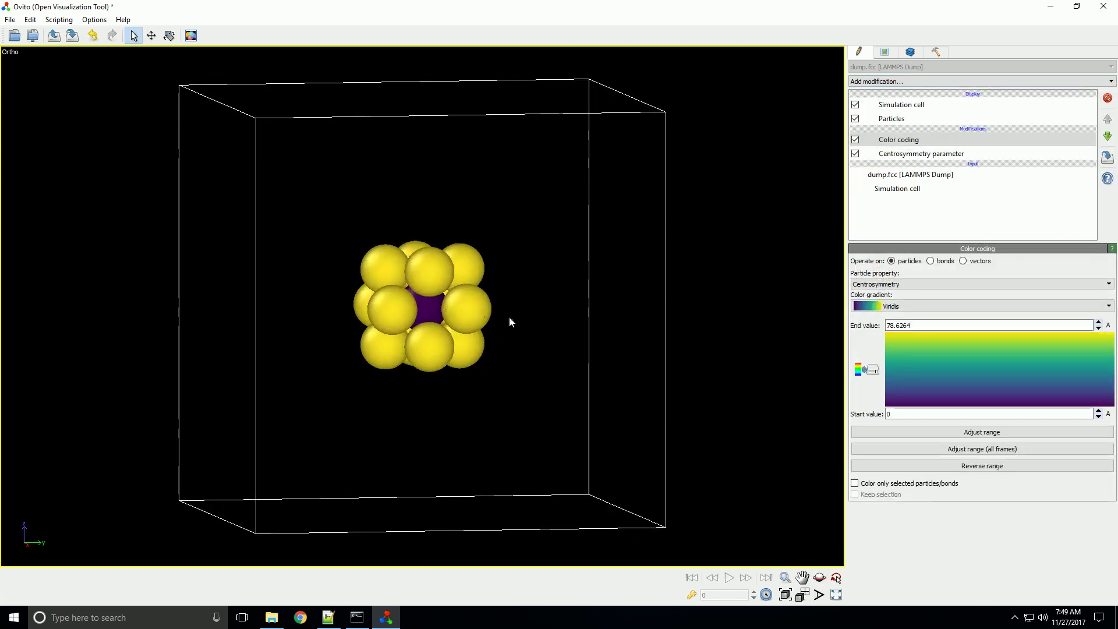
left_click_drag(416, 378, 496, 351)
mouse_move(419, 362)
scroll(426, 355, "up", 1)
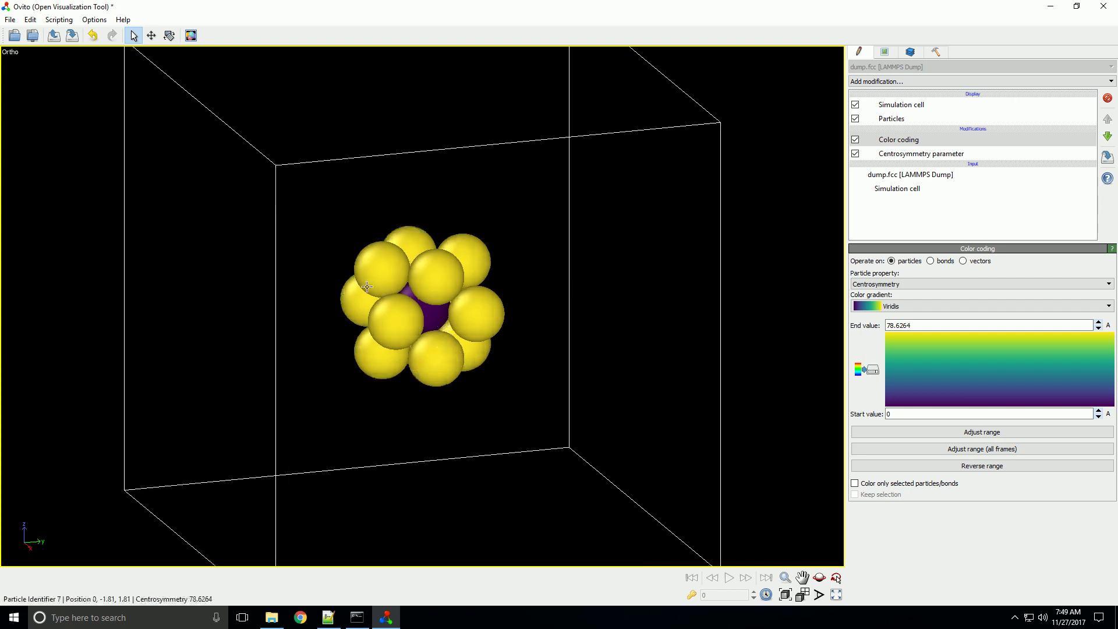
left_click_drag(435, 365, 415, 354)
scroll(409, 312, "up", 4)
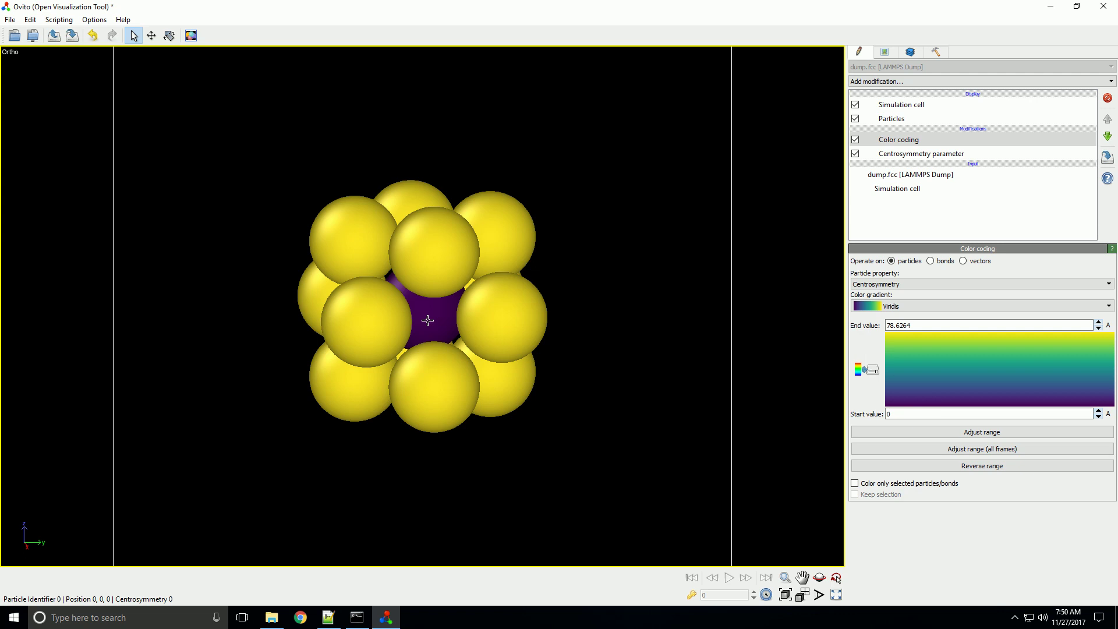
Orbit, pan and zoom to a close side view of the cluster, then go to the Utilities page
left_click_drag(428, 319, 446, 419)
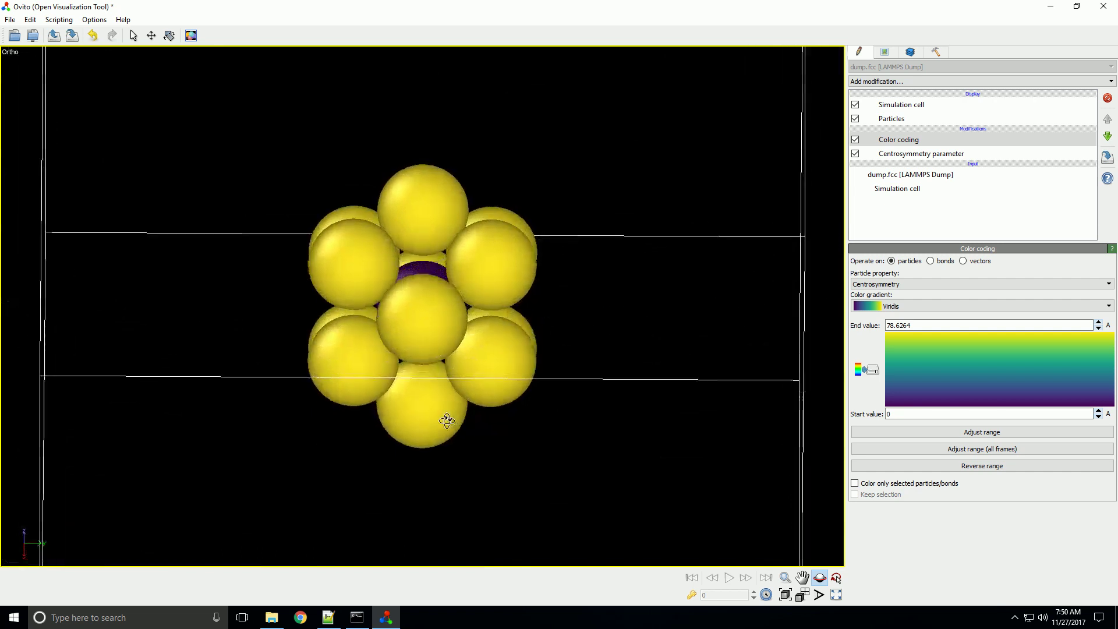
key("Escape")
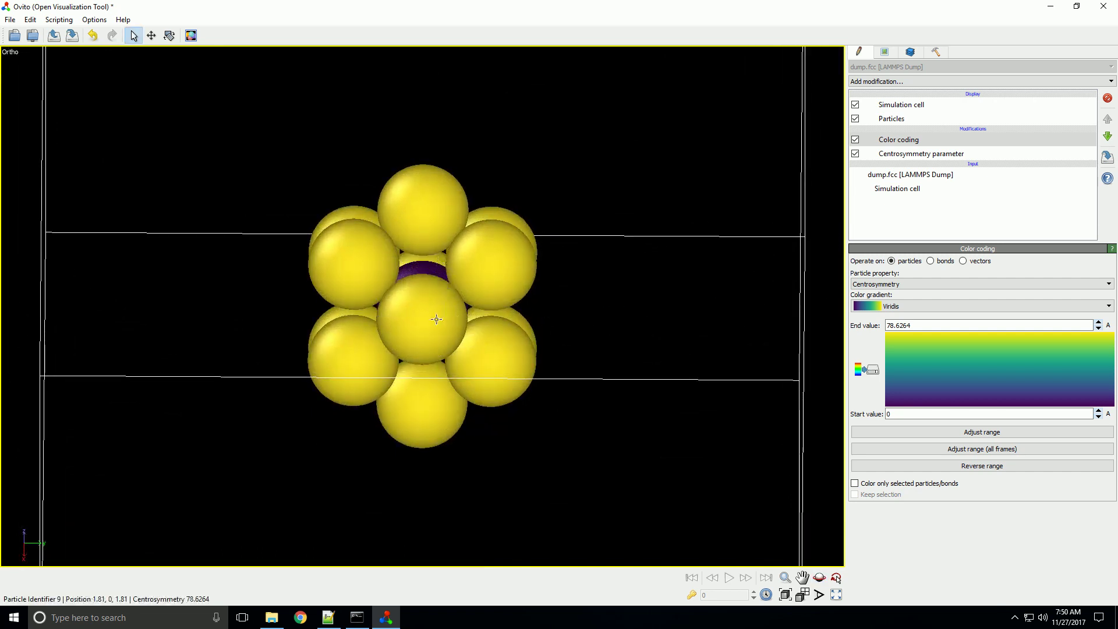
scroll(429, 286, "up", 2)
middle_click_drag(429, 285, 432, 302)
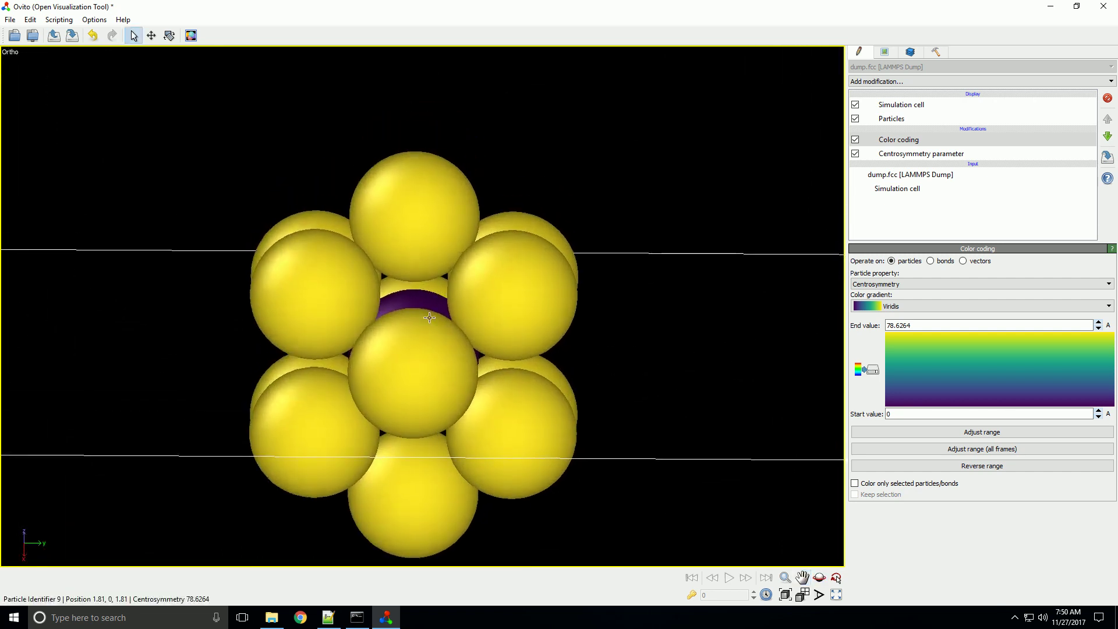
scroll(427, 326, "up", 3)
left_click_drag(425, 347, 424, 350)
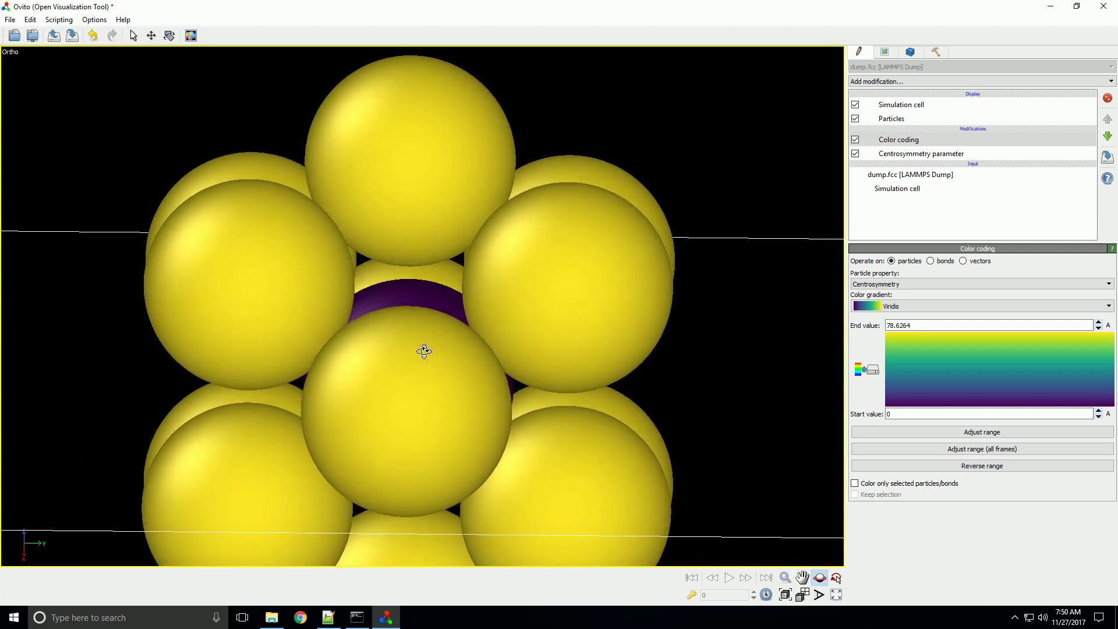
key("Escape")
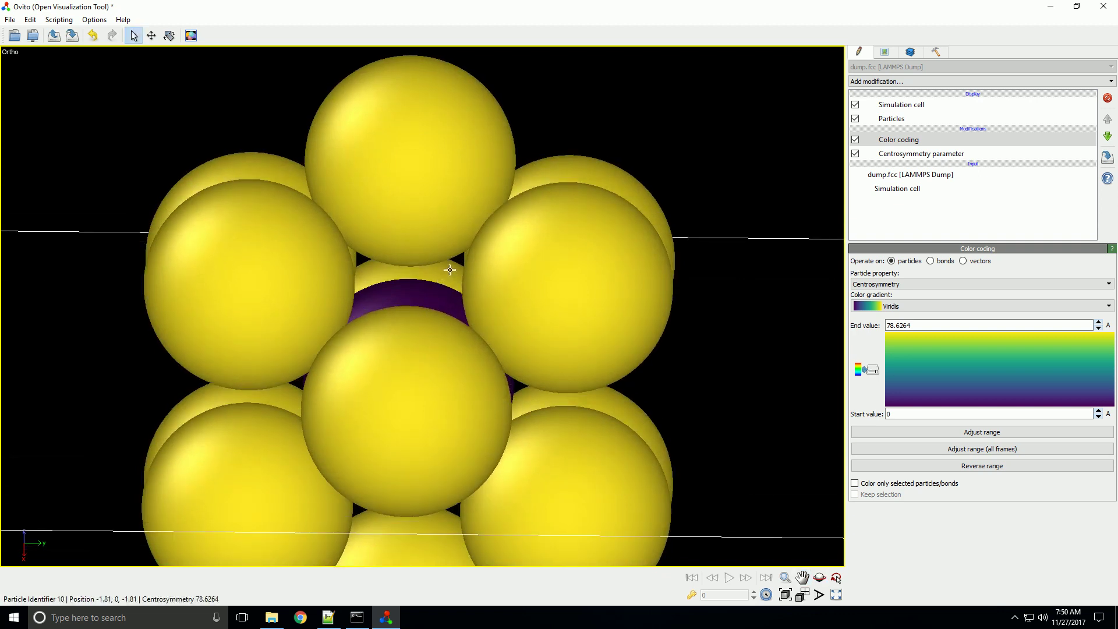
left_click(935, 54)
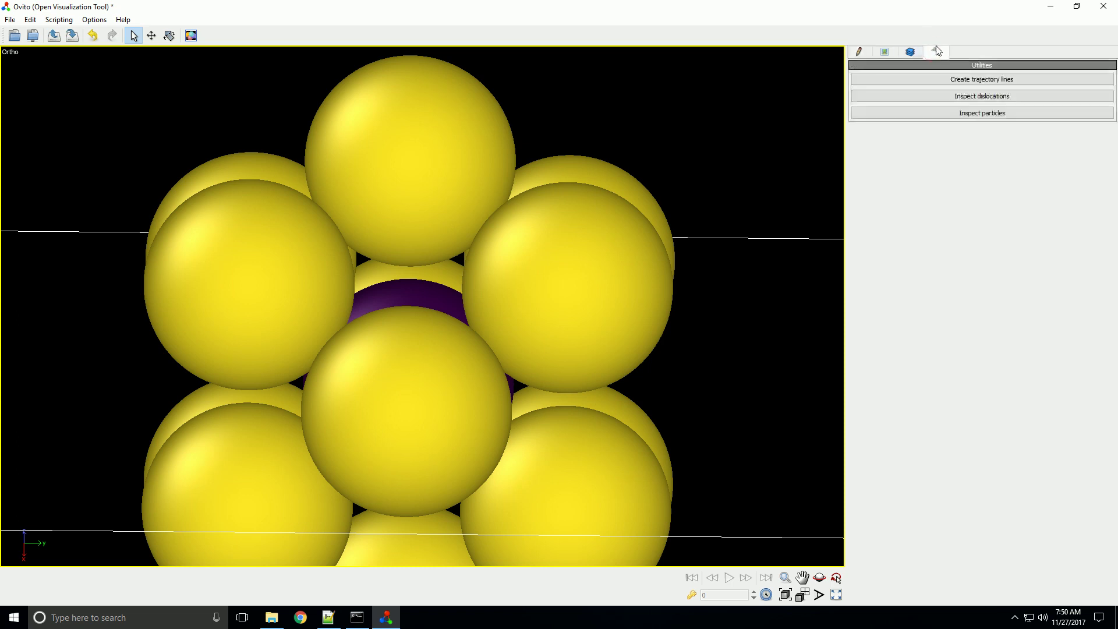
Use Inspect particles to list particle 10's position and centrosymmetry 78.6264
left_click(934, 114)
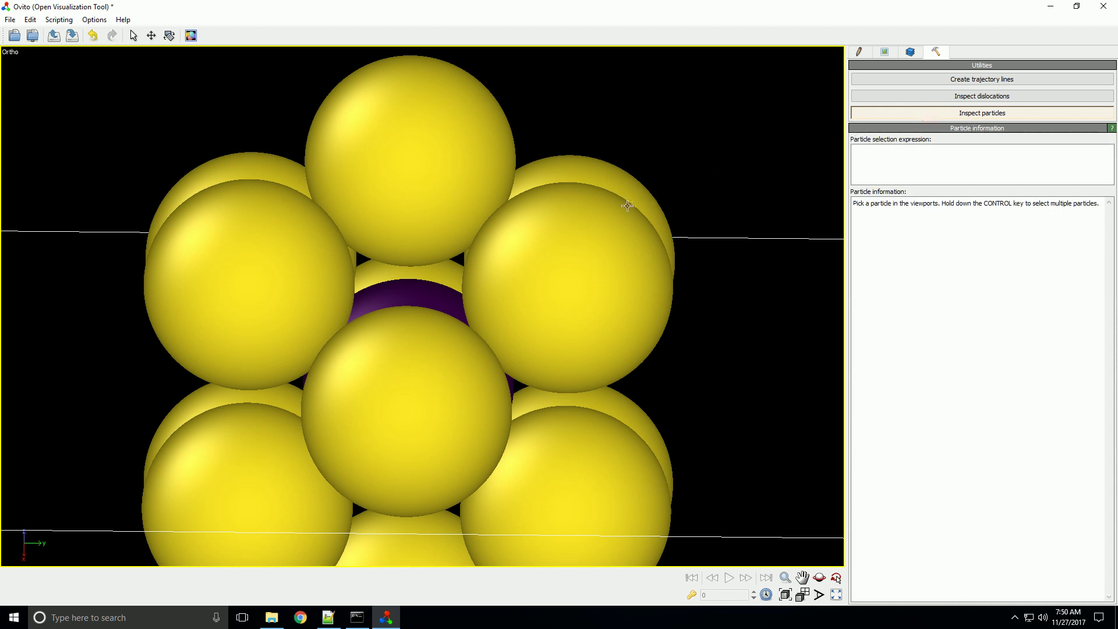
left_click(441, 278)
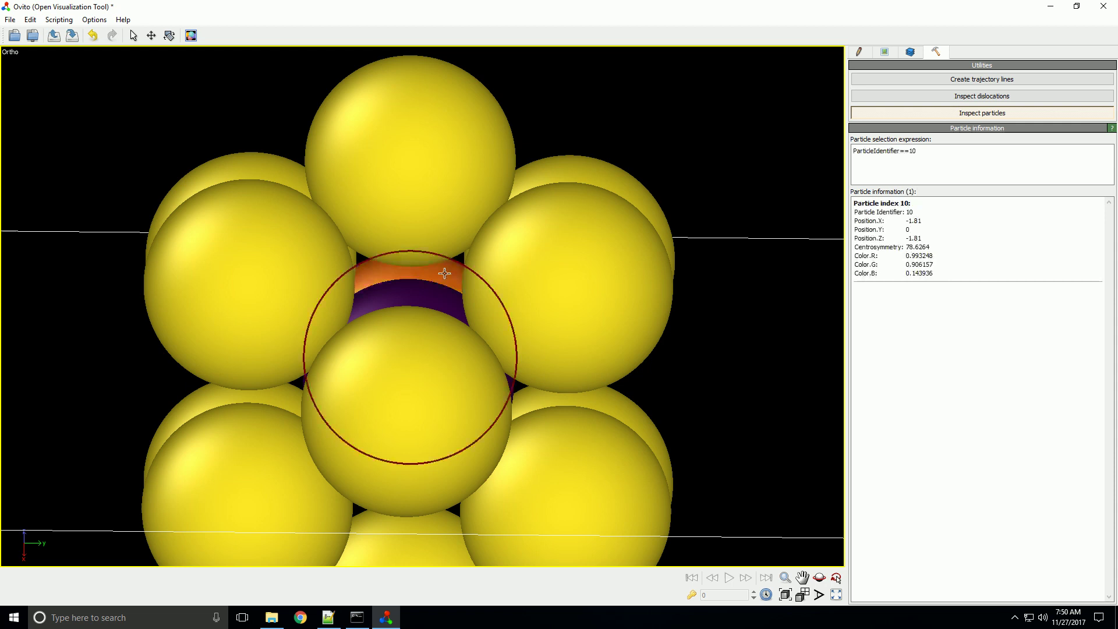
left_click(418, 388, "ctrl")
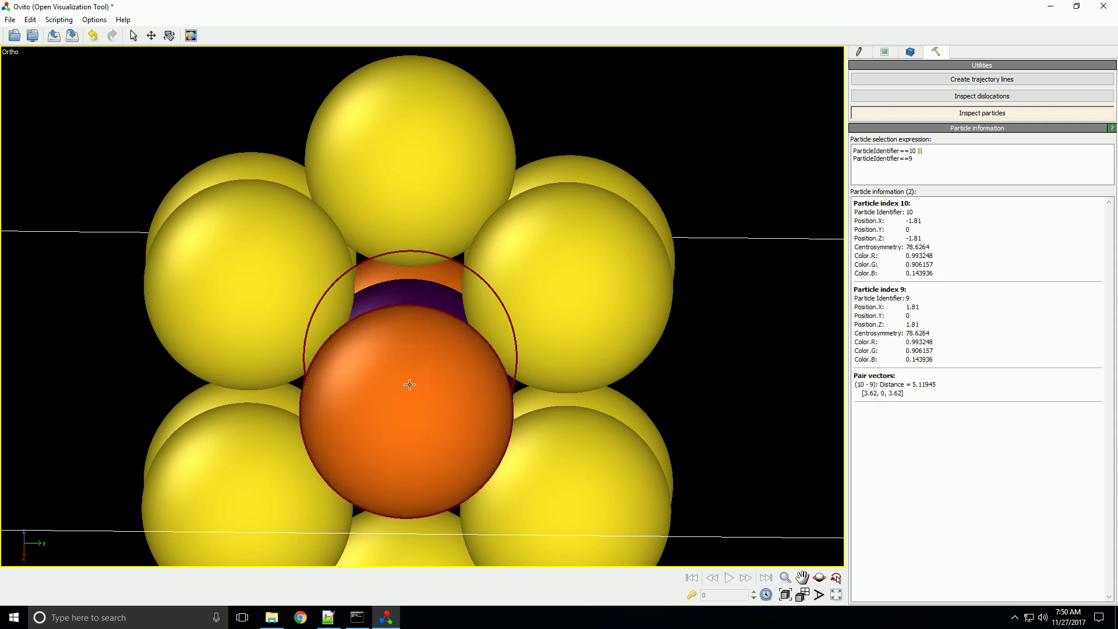
left_click(410, 385, "ctrl")
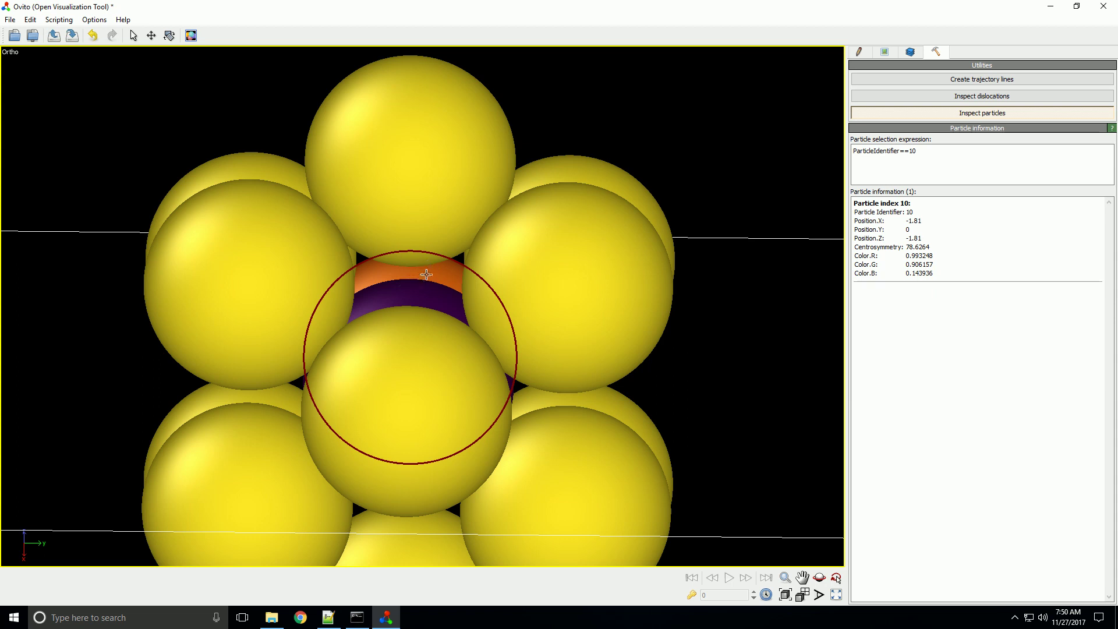
Add particle 9 to show its 5.11945 distance from particle 10, then orbit to view both
left_click(402, 403, "ctrl")
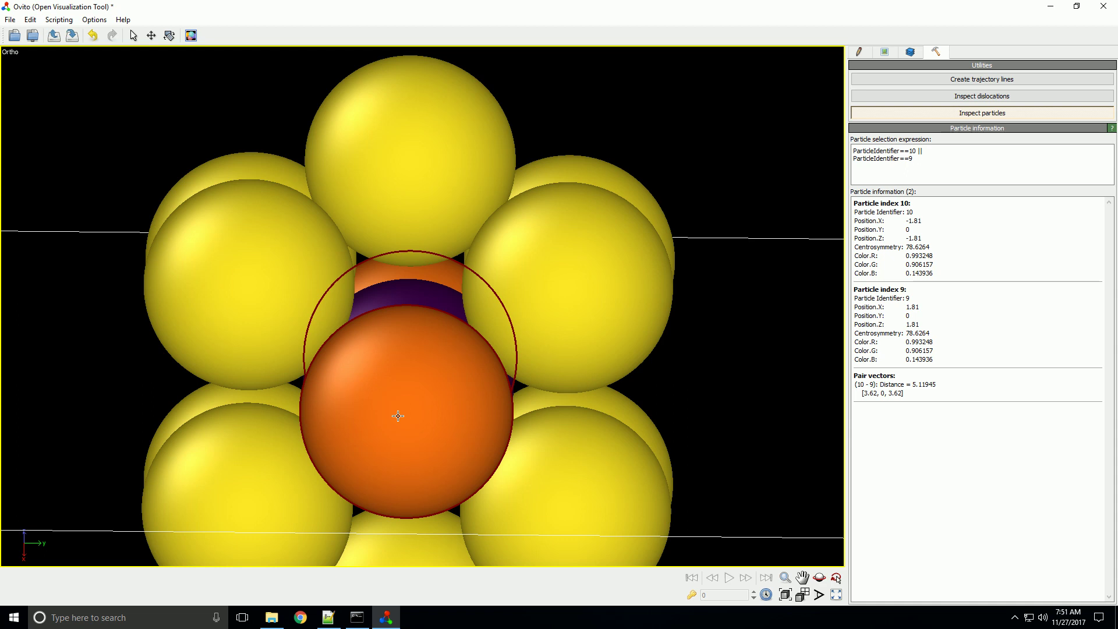
left_click_drag(398, 416, 476, 440)
left_click_drag(391, 348, 388, 334)
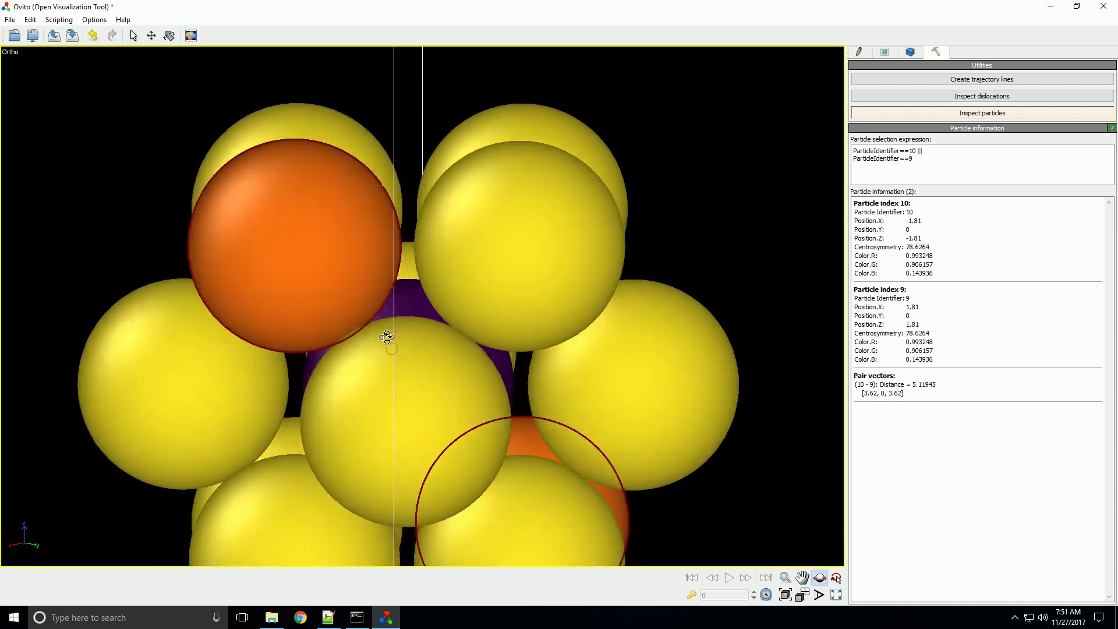
left_click_drag(372, 377, 483, 267)
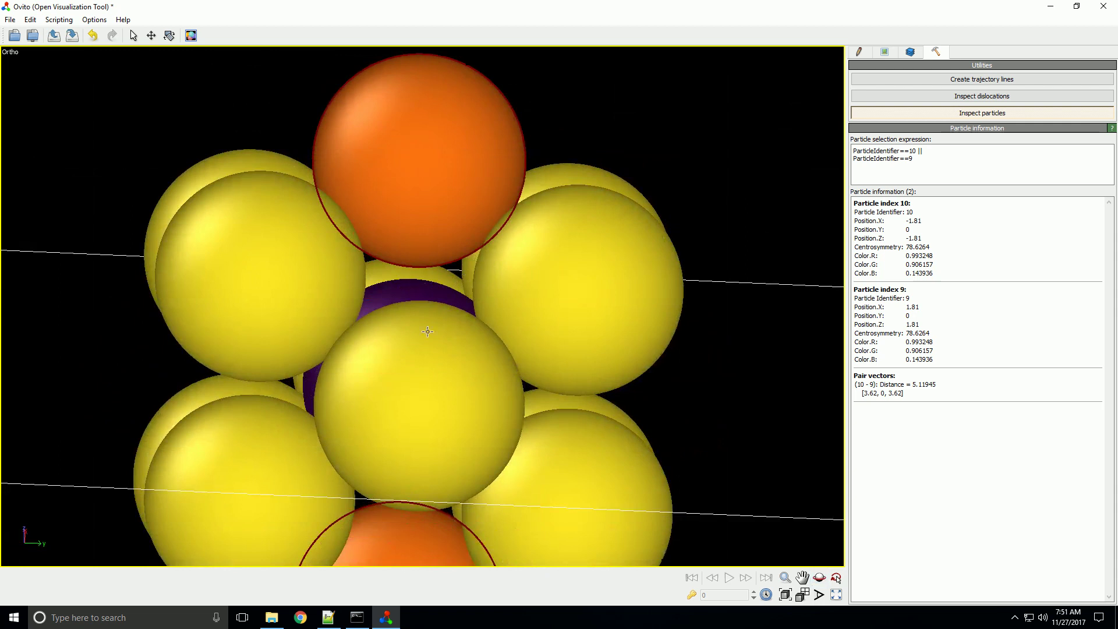
left_click_drag(387, 295, 584, 376)
left_click_drag(351, 322, 430, 379)
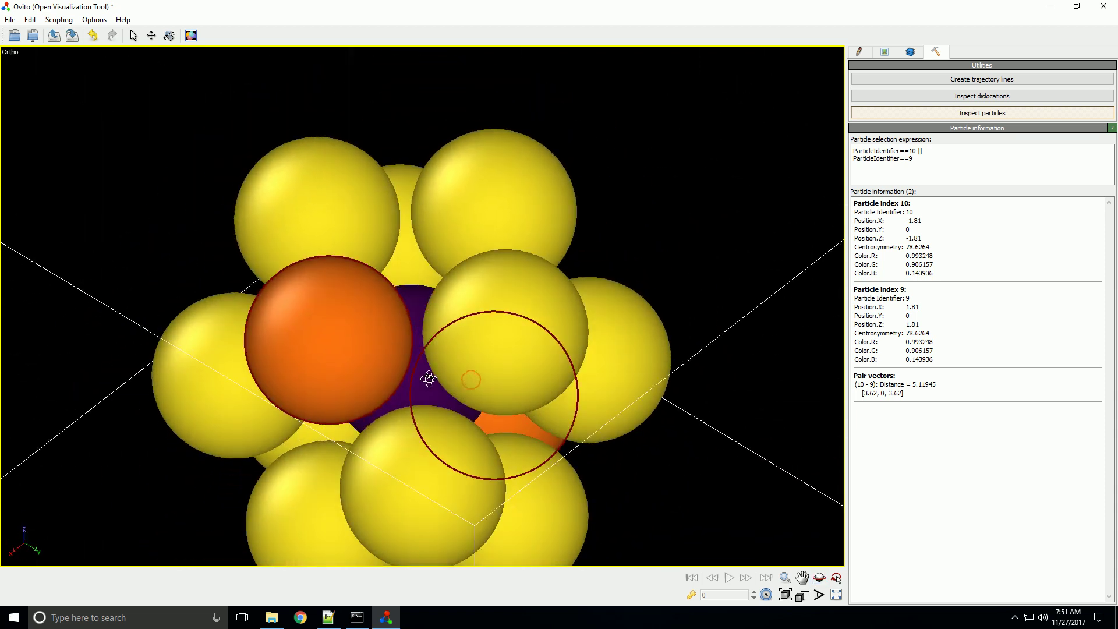
left_click_drag(495, 369, 474, 414)
mouse_move(454, 375)
left_mouse_down()
mouse_move(549, 306)
mouse_move(375, 369)
mouse_move(441, 379)
left_mouse_up()
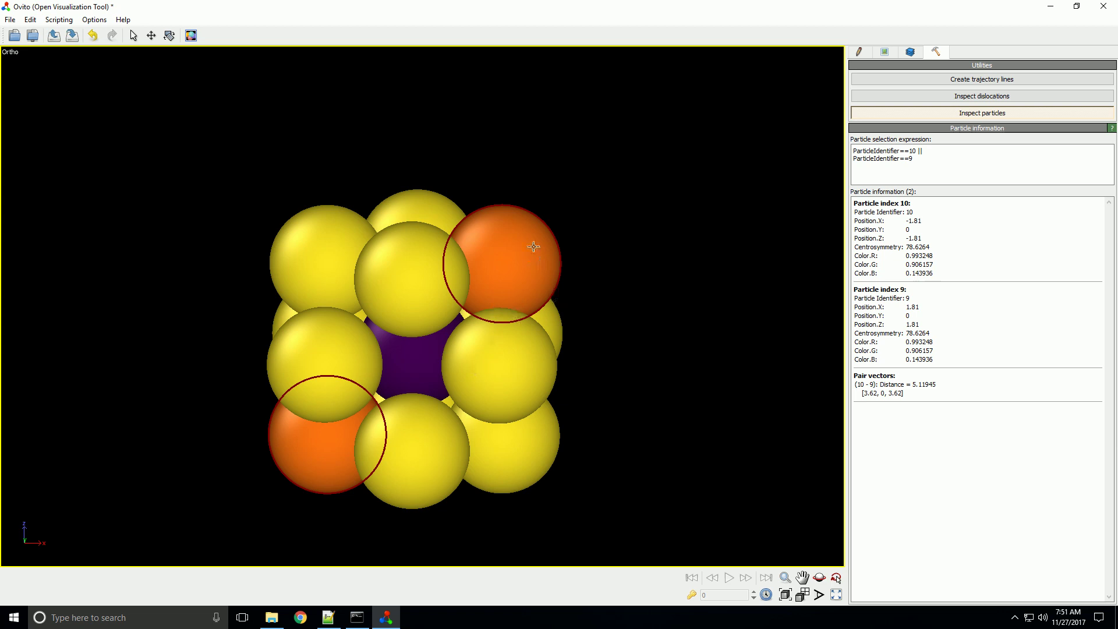
Remove particle 10 from the inspection and select particle 9's centrosymmetry value 78.6264
left_click(518, 257)
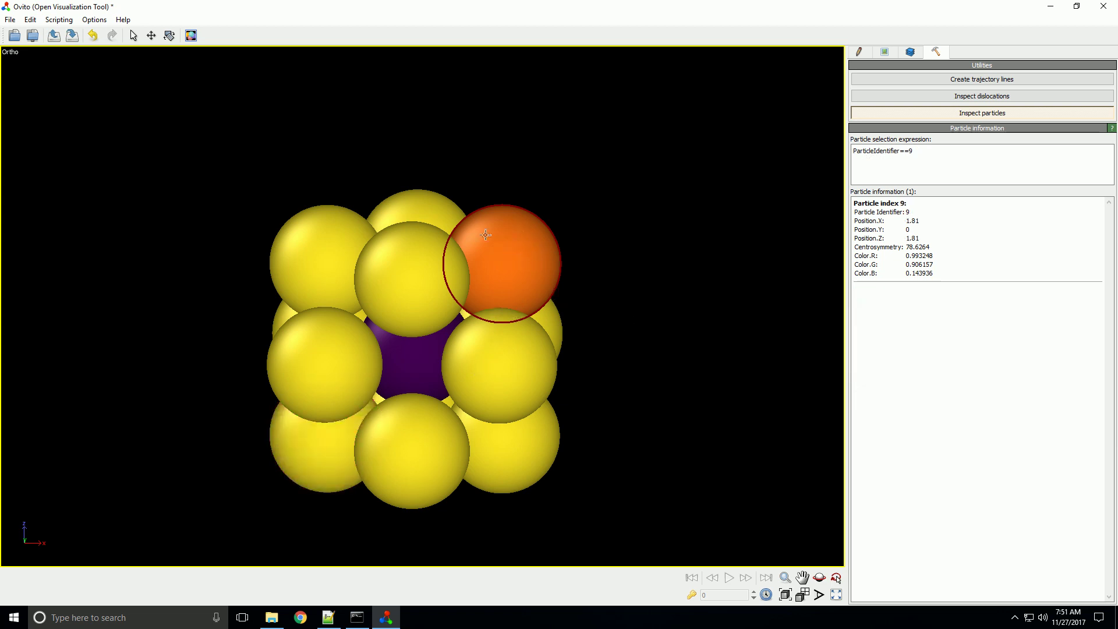
double_click(930, 246)
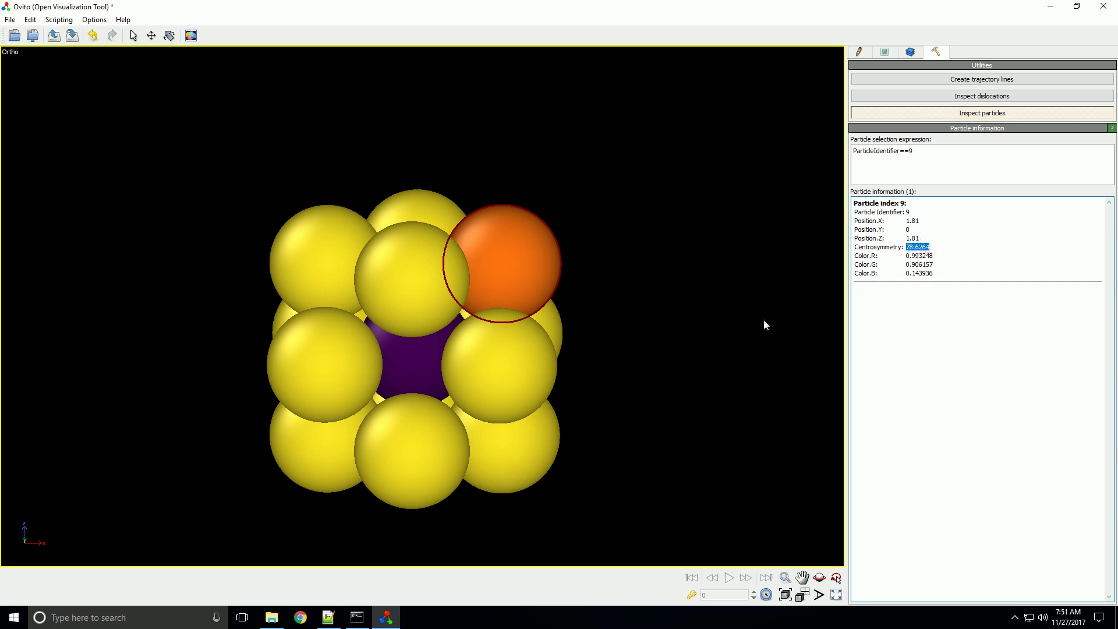
left_click_drag(545, 322, 485, 299)
scroll(464, 356, "down", 1)
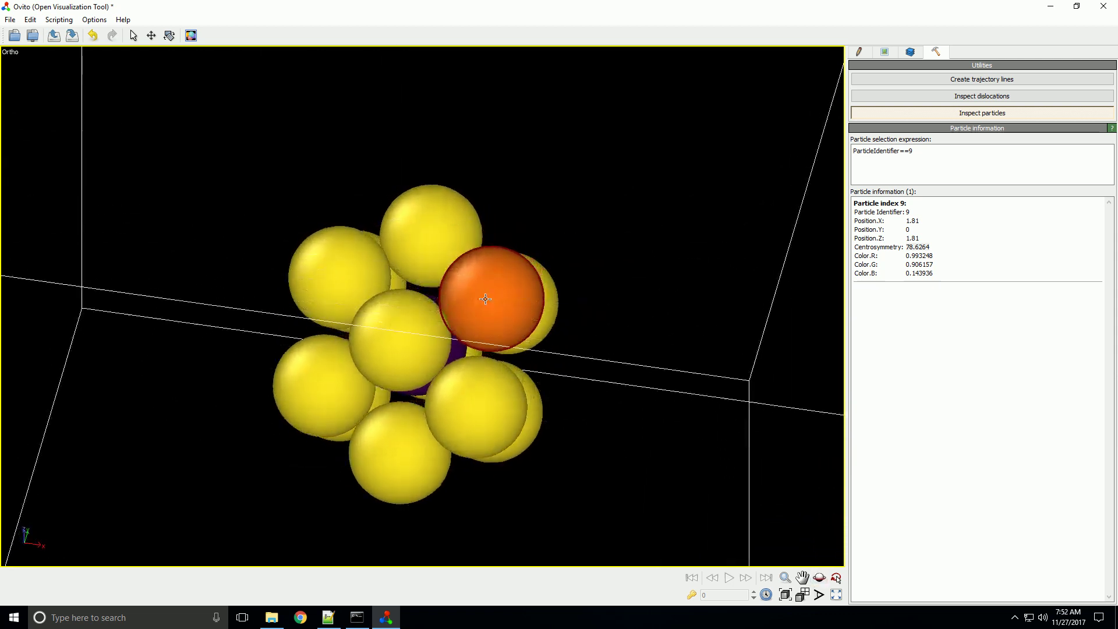
Orbit to bring the simulation cell into view and clear the particle inspection
left_click_drag(485, 299, 489, 282)
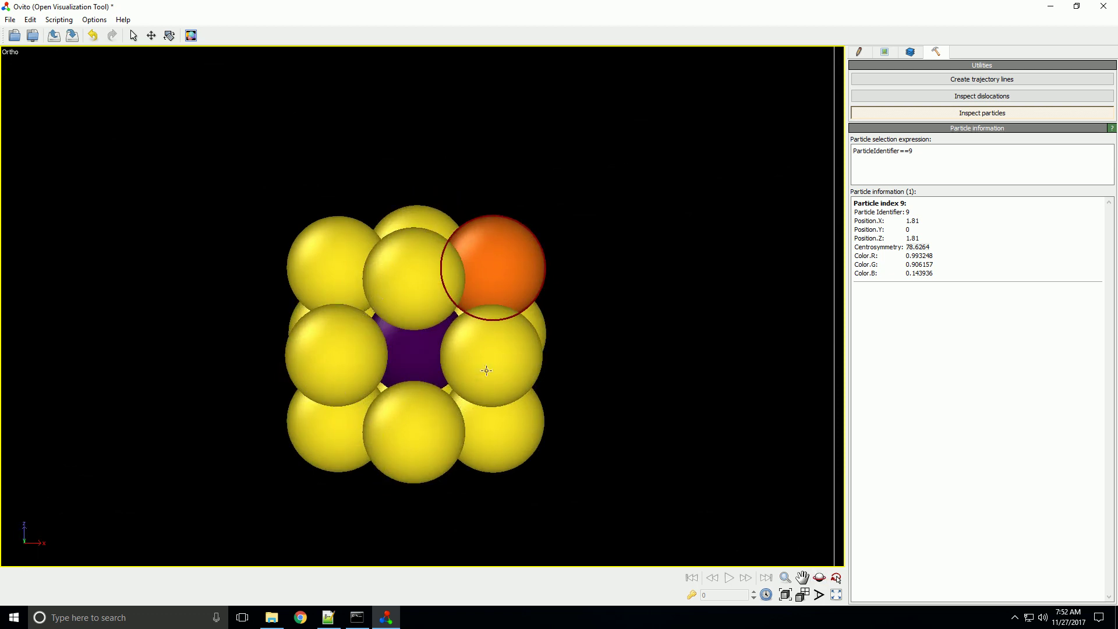
left_click_drag(488, 287, 483, 274)
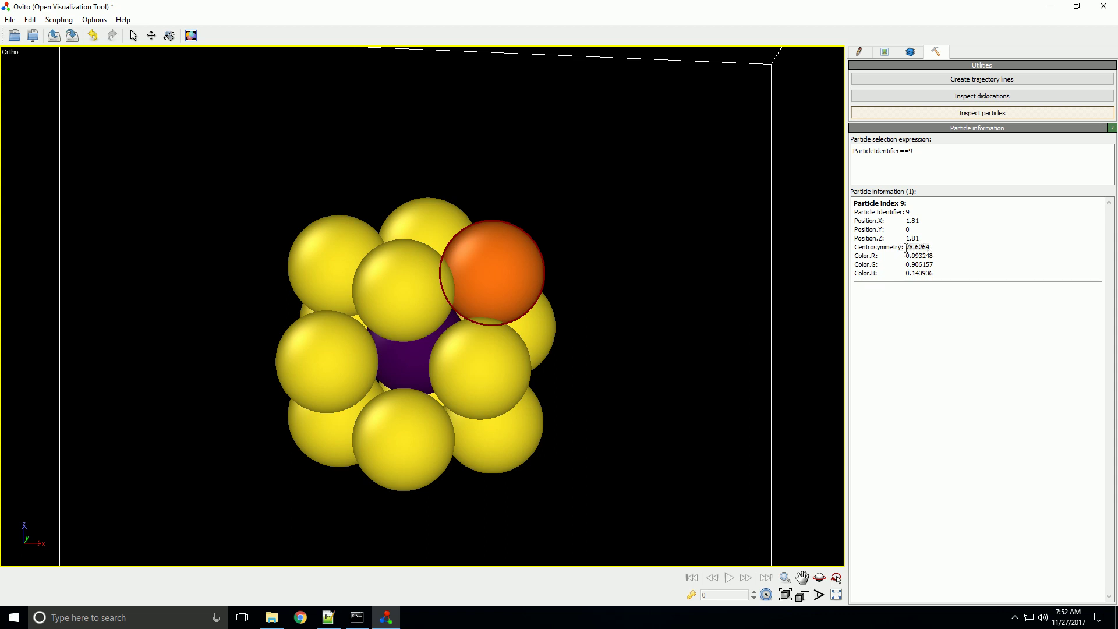
left_click_drag(459, 308, 374, 339)
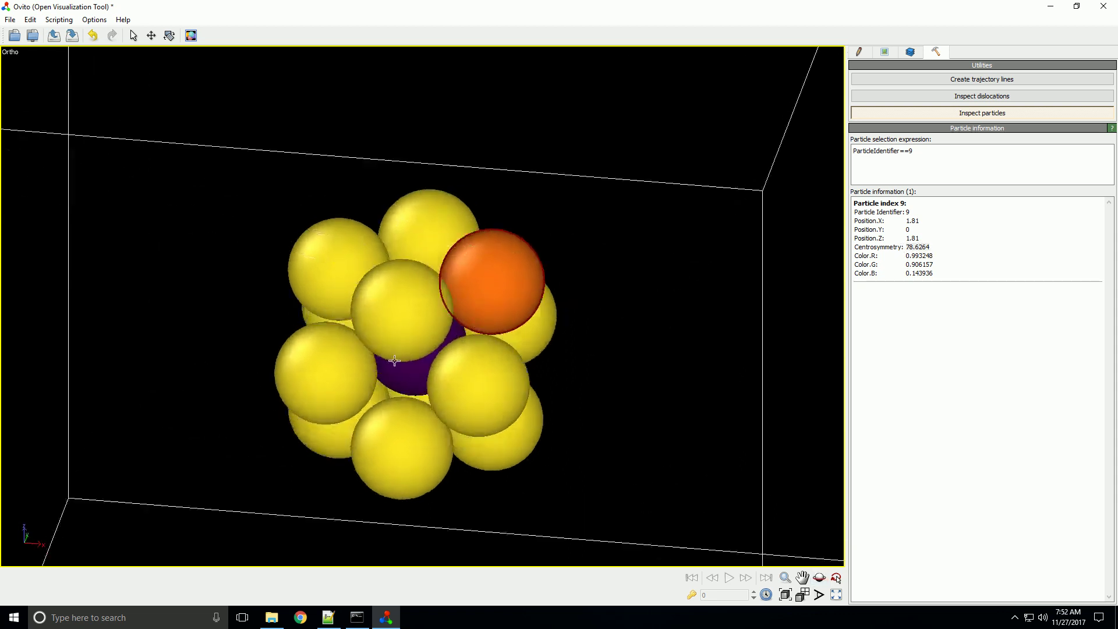
left_click(551, 328)
left_click_drag(551, 327, 427, 324)
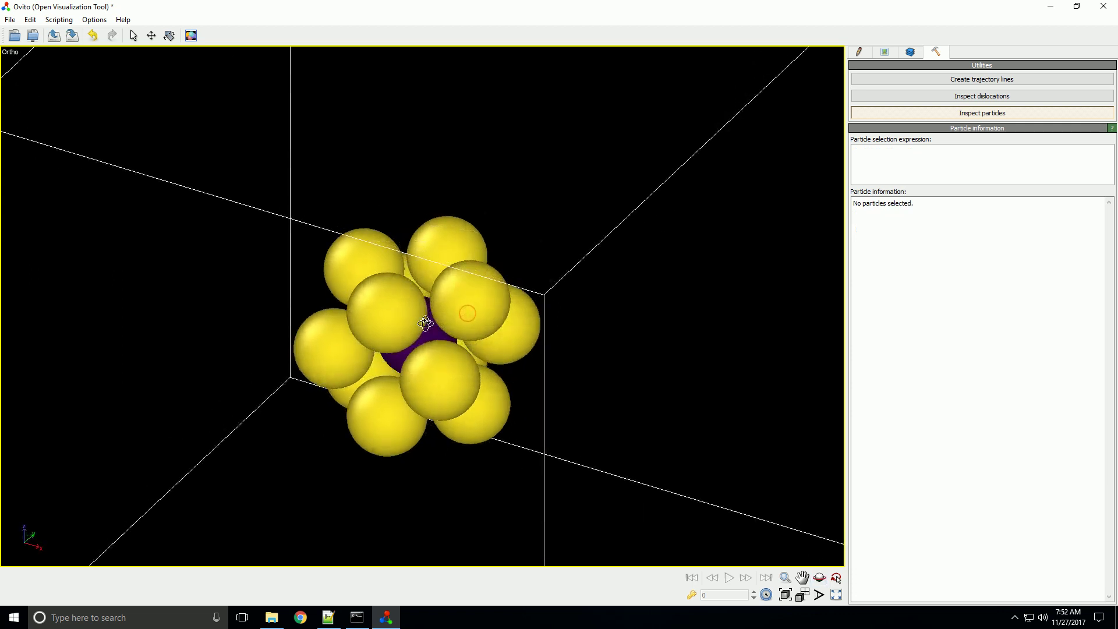
Return to the pipeline page showing Viridis colour coding of Centrosymmetry from 0 to 78.6264
left_click(858, 51)
scroll(461, 328, "down", 3)
left_click_drag(455, 329, 498, 300)
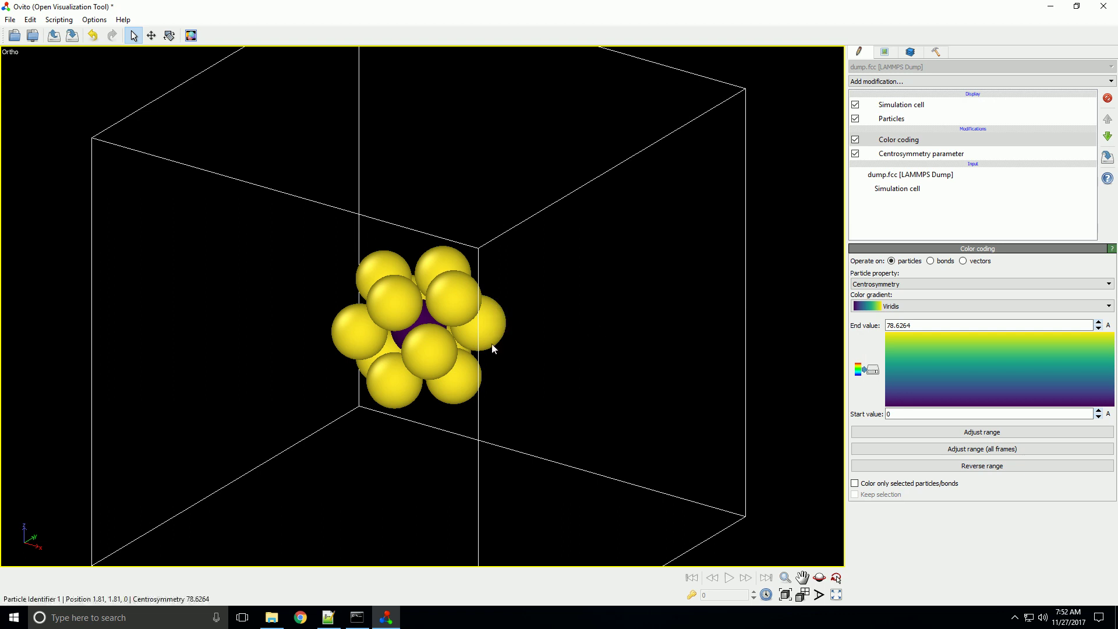
Add an Affine transformation at the bottom of the pipeline with its first matrix entry set to 2
left_click(880, 81)
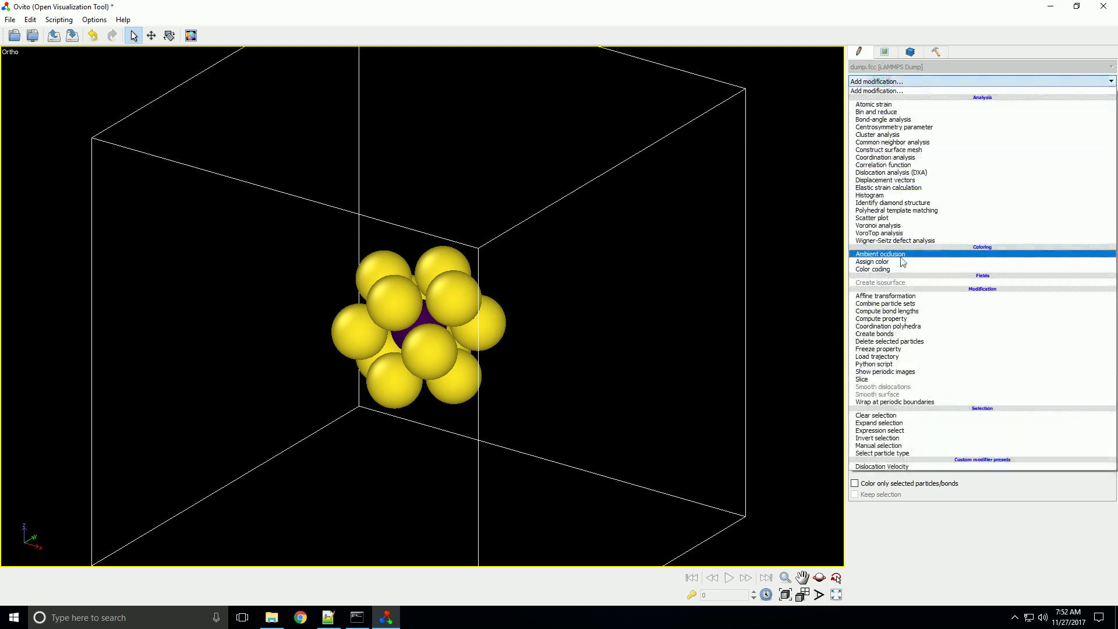
left_click(930, 298)
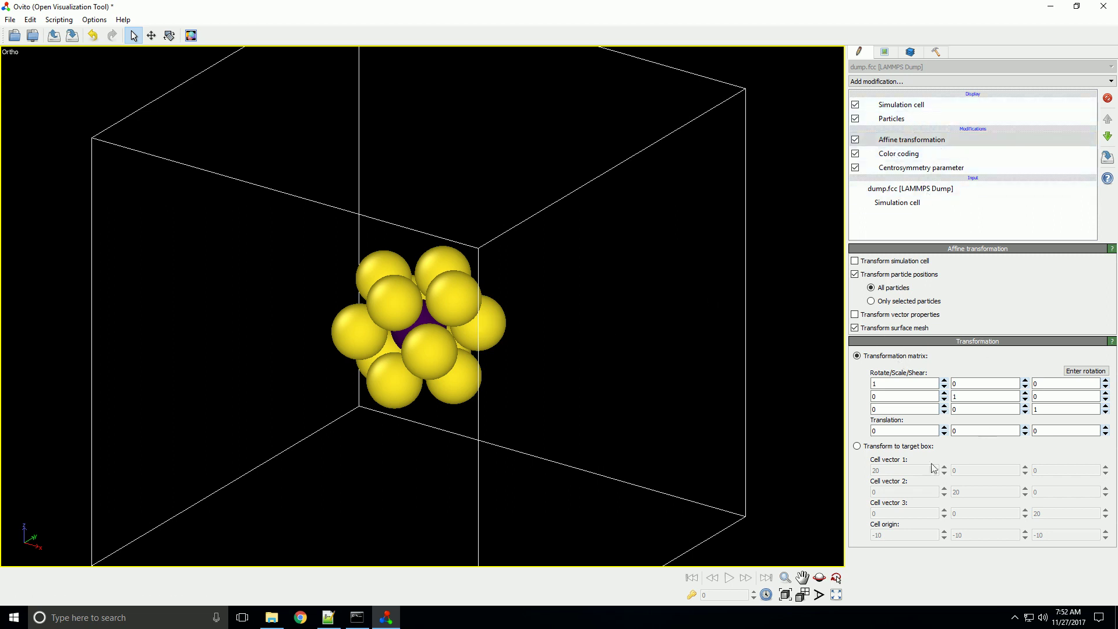
left_click(1107, 136)
left_click(1108, 136)
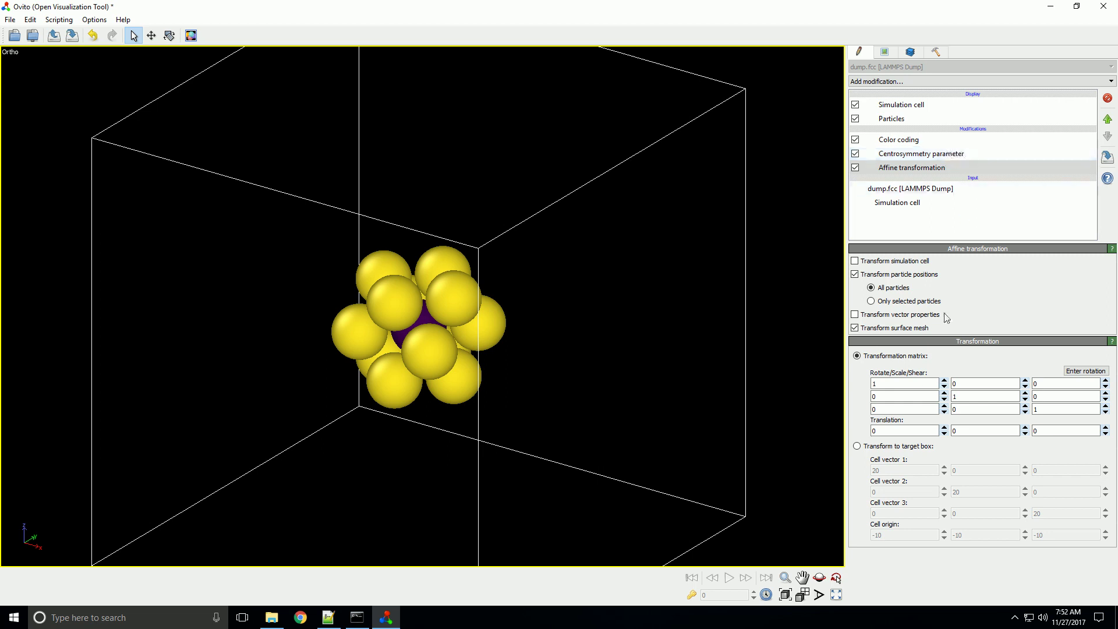
double_click(881, 383)
key("Return")
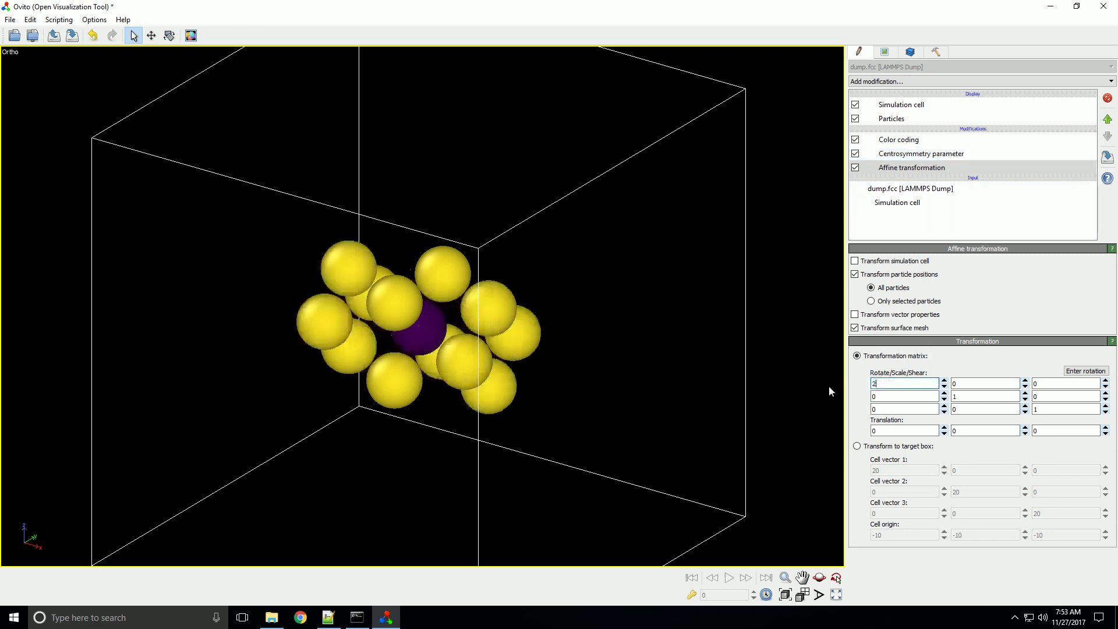
Orbit and zoom around the stretched cluster, ending with a view nearly along the x axis
left_click_drag(608, 389, 501, 404)
scroll(579, 390, "down", 4)
scroll(427, 336, "up", 5)
right_click_drag(427, 336, 477, 363)
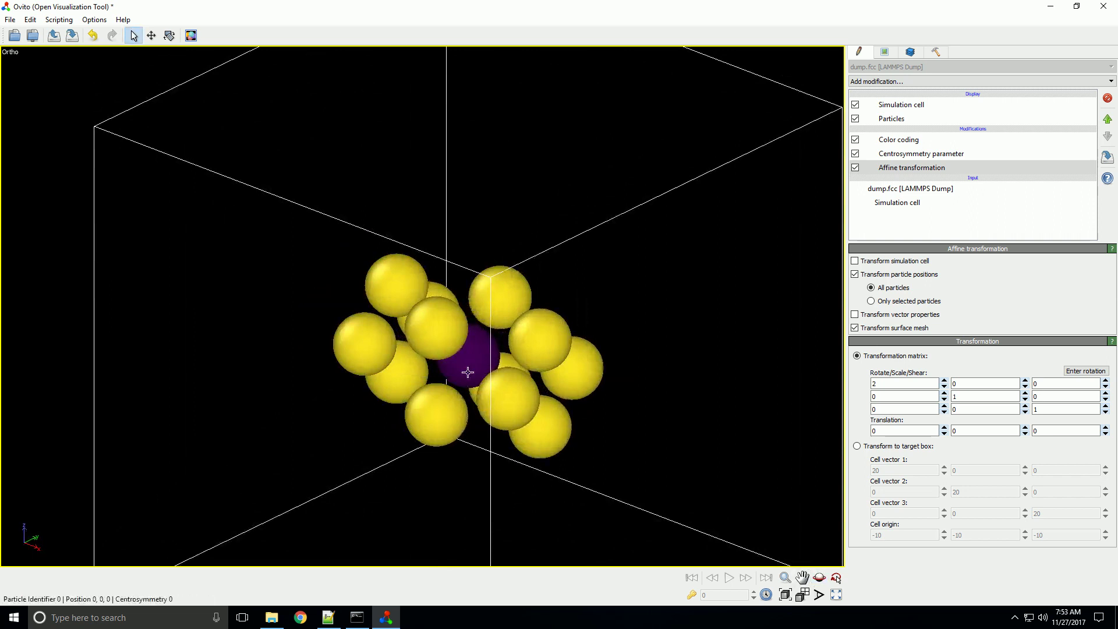
scroll(468, 366, "up", 3)
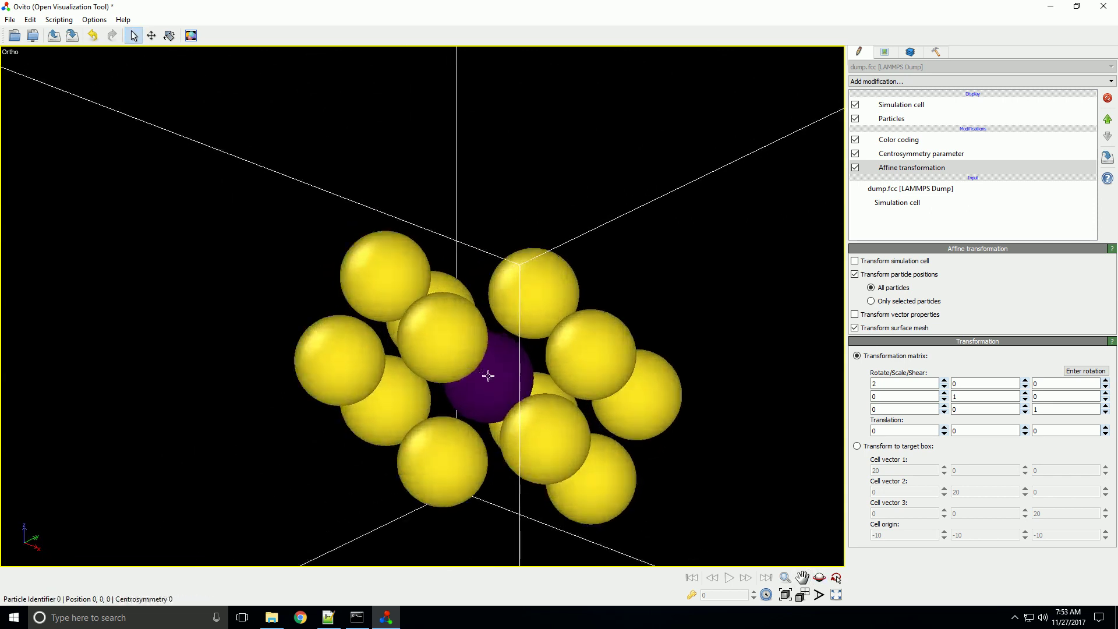
left_click_drag(533, 373, 425, 386)
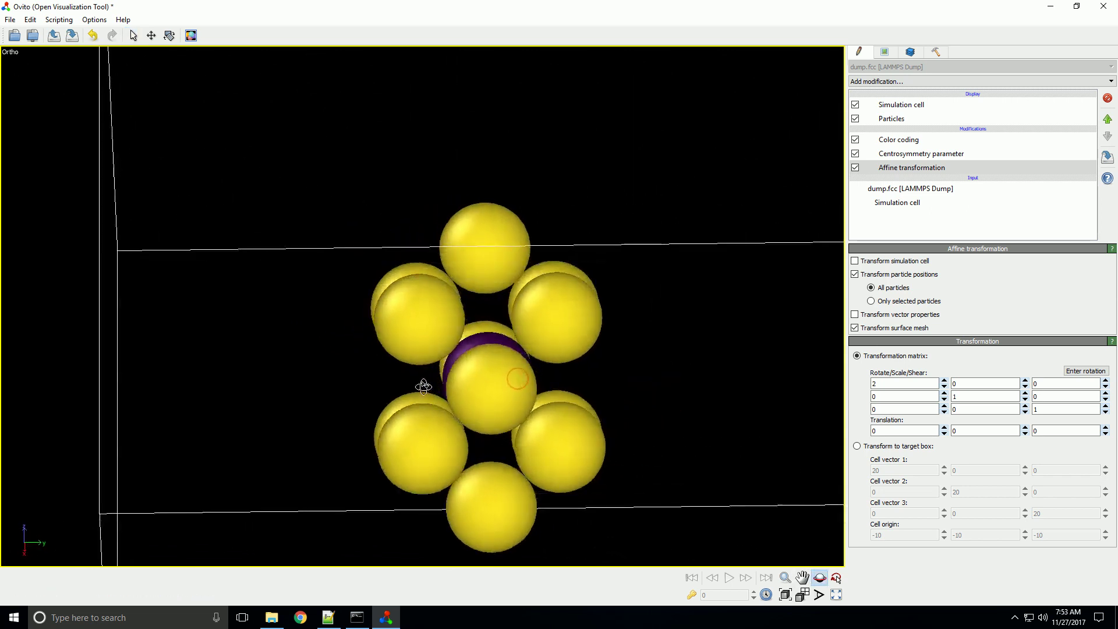
left_click_drag(493, 348, 450, 358)
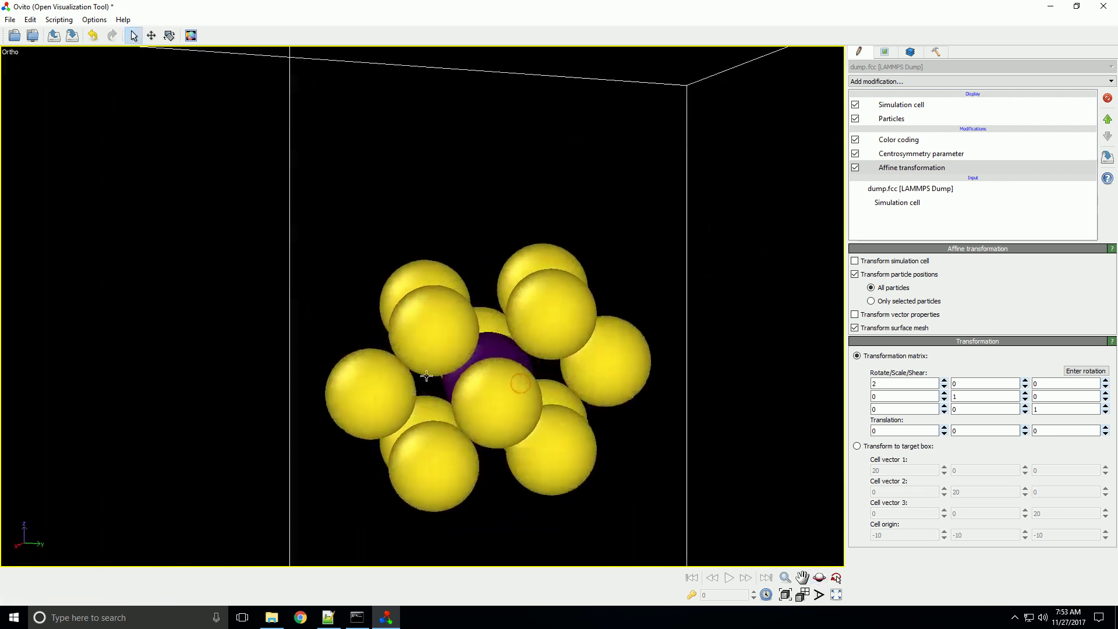
left_click_drag(484, 293, 534, 307)
mouse_move(483, 401)
left_mouse_down()
mouse_move(582, 407)
mouse_move(611, 436)
mouse_move(491, 314)
mouse_move(495, 217)
mouse_move(474, 299)
mouse_move(474, 420)
left_mouse_up()
key("Escape")
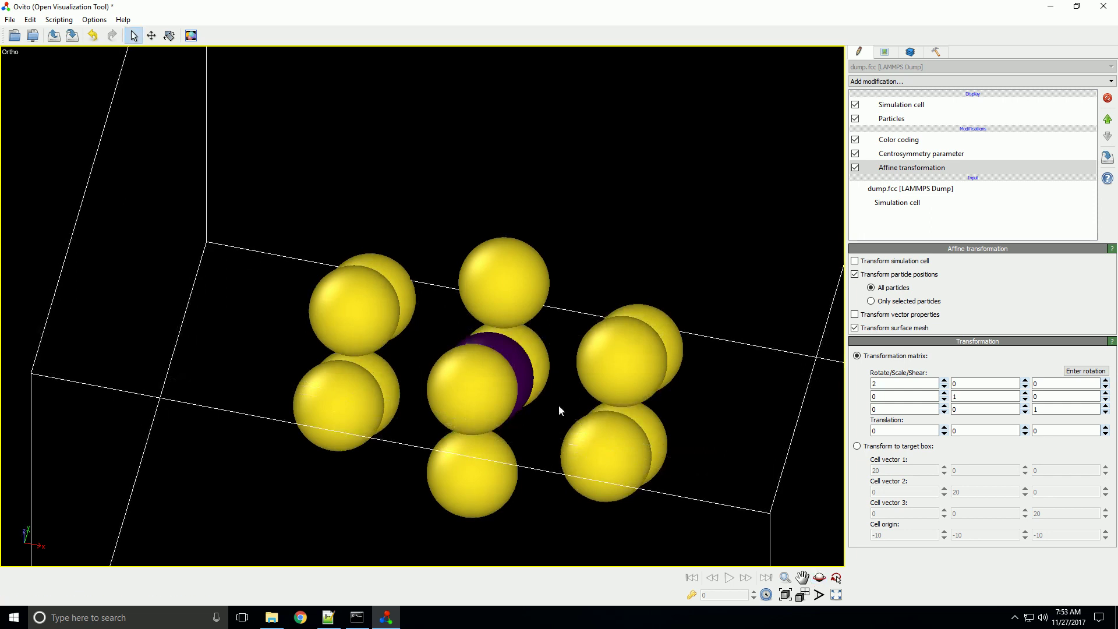
Inspect the cell from corner and frontal views, then open the Centrosymmetry settings with 12 neighbors
left_click_drag(559, 406, 543, 368)
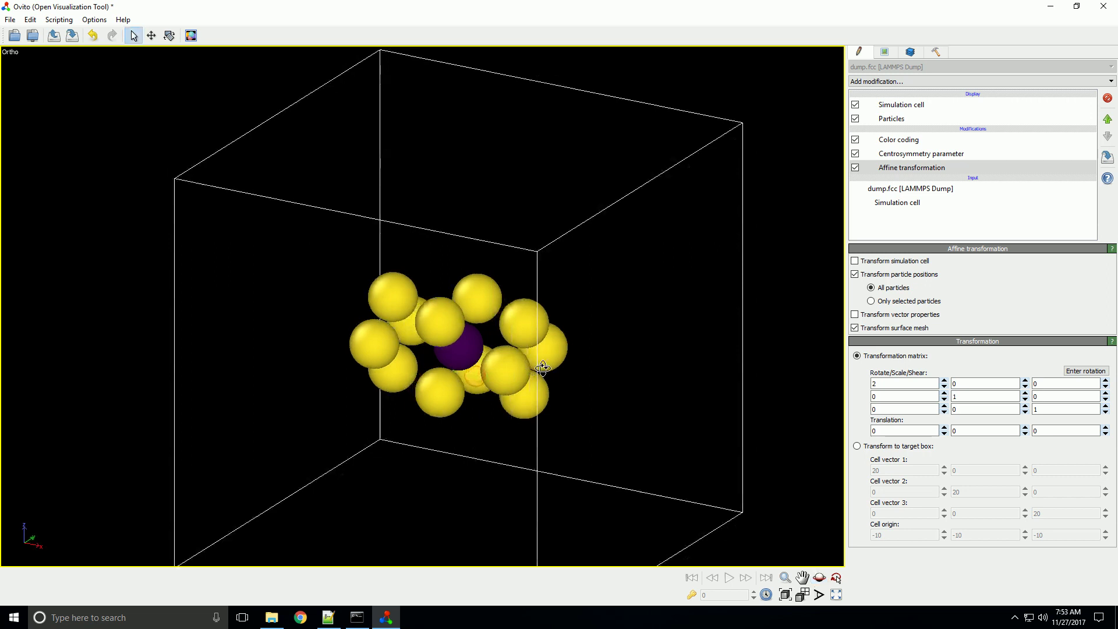
left_click_drag(414, 382, 479, 385)
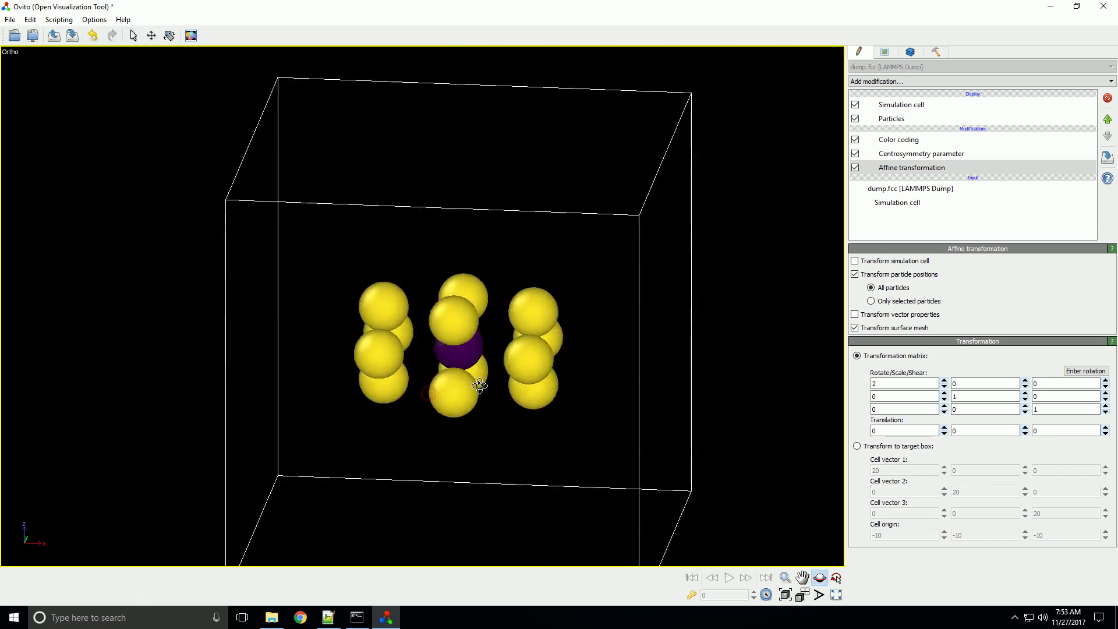
scroll(510, 390, "down", 2)
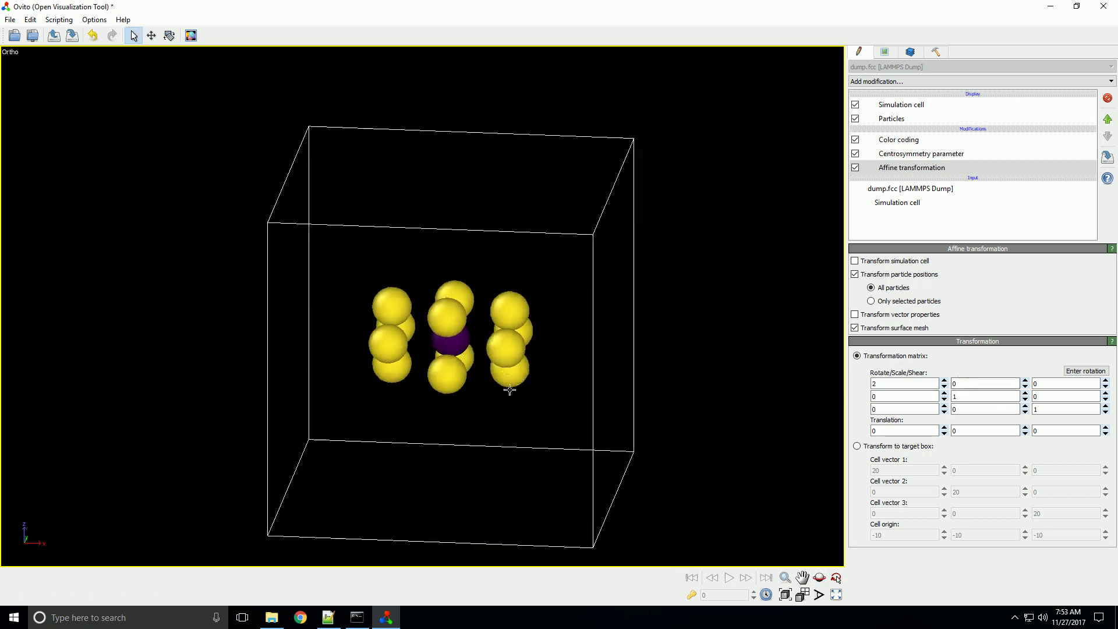
mouse_move(514, 328)
left_click_drag(515, 327, 441, 359)
scroll(457, 346, "down", 1)
scroll(460, 342, "up", 5)
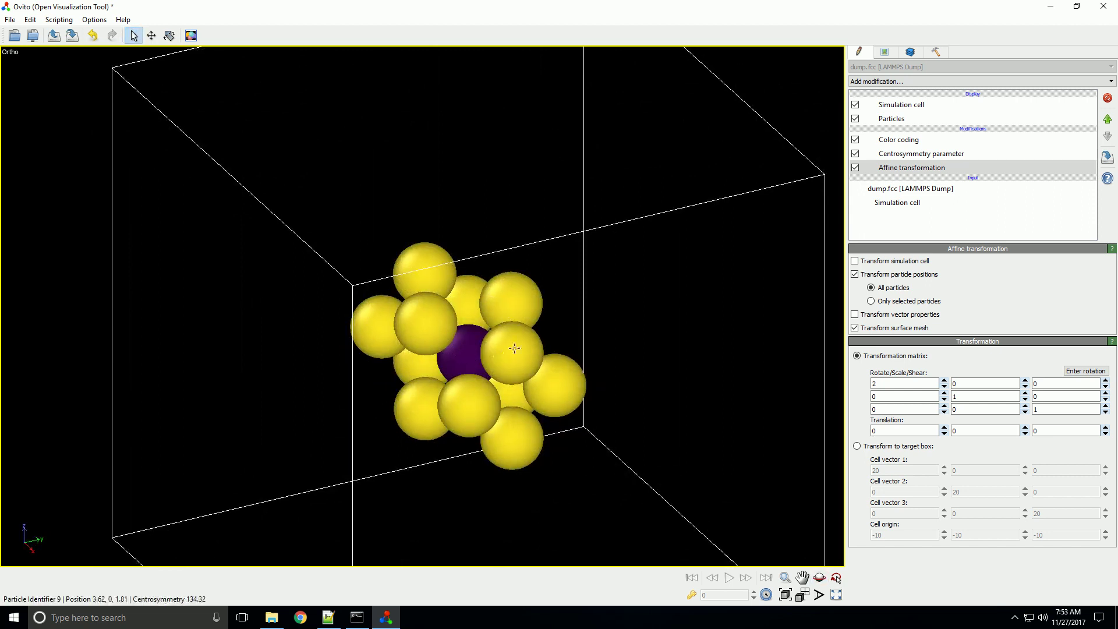
left_click_drag(519, 356, 492, 380)
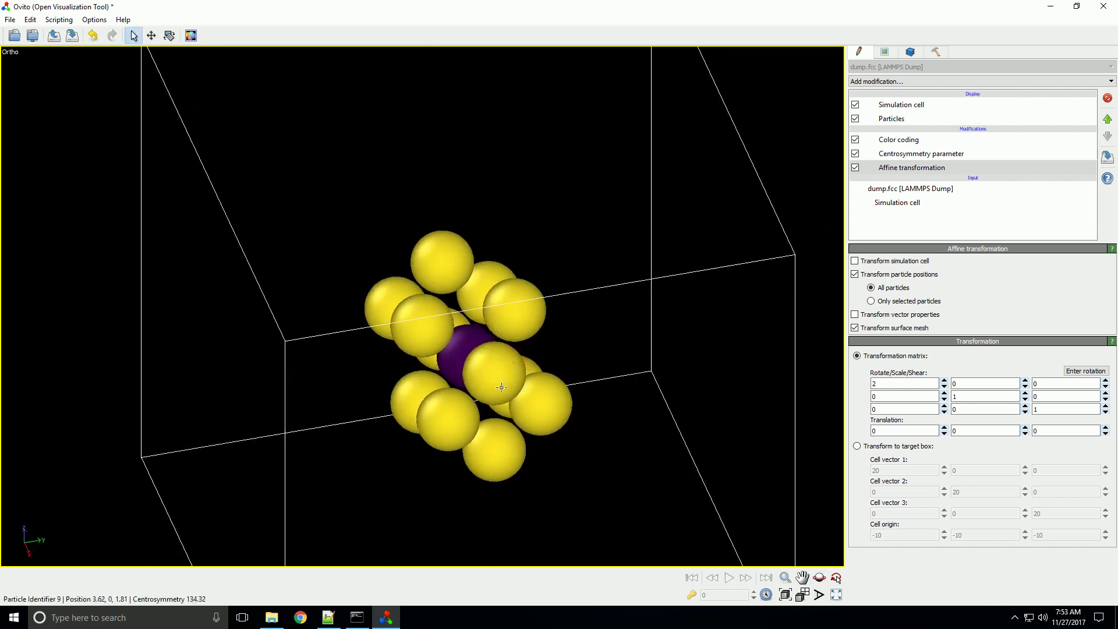
left_click_drag(492, 368, 449, 394)
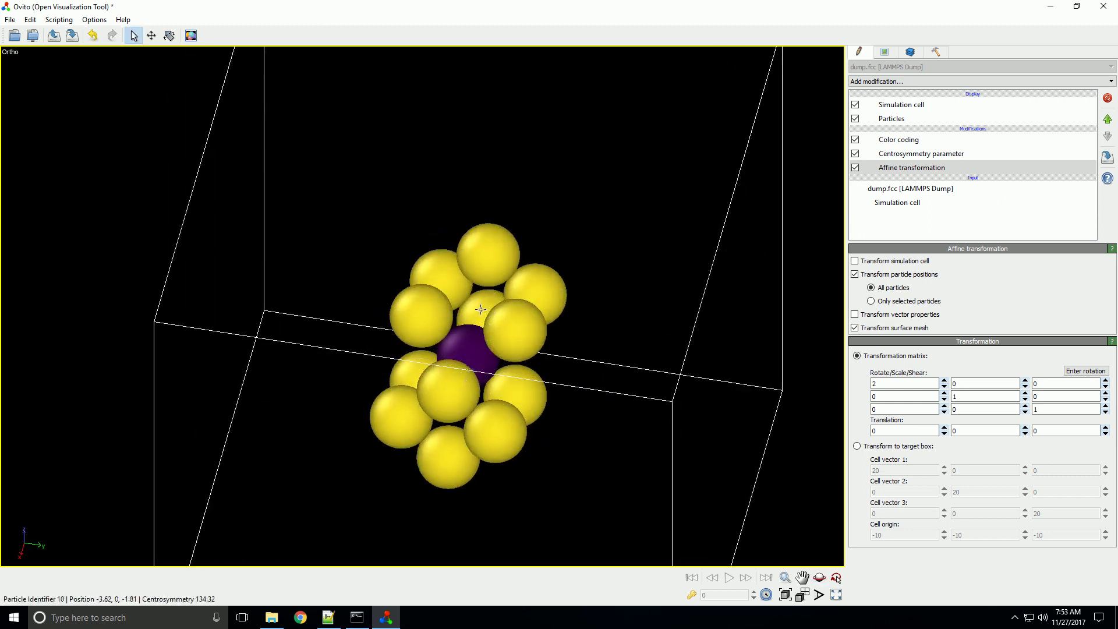
left_click_drag(474, 355, 451, 403)
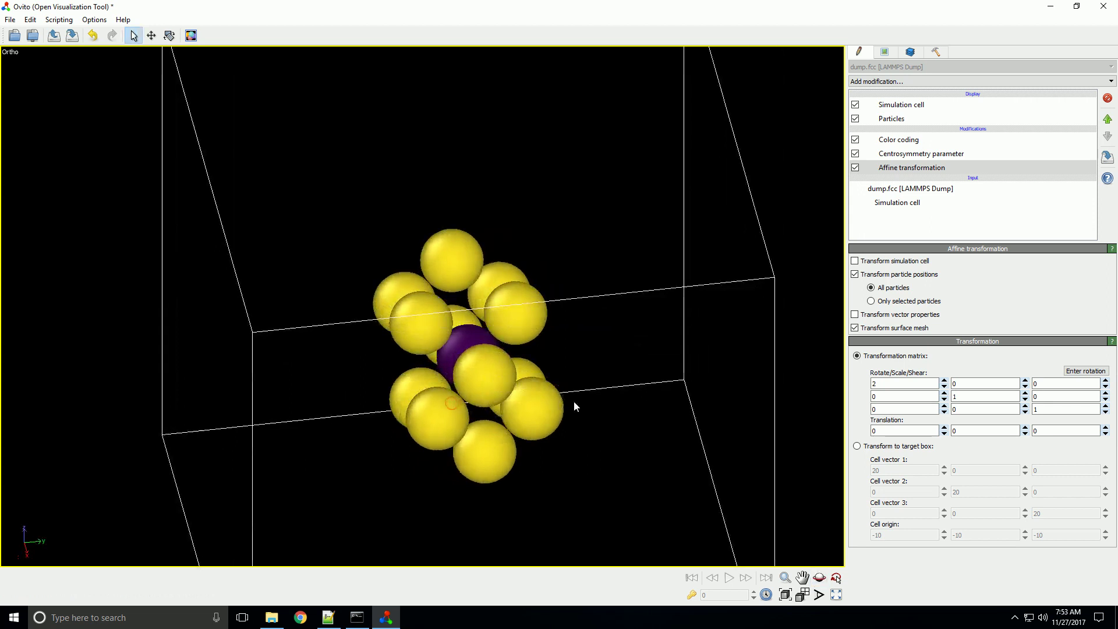
left_click_drag(537, 403, 405, 372)
key("Escape")
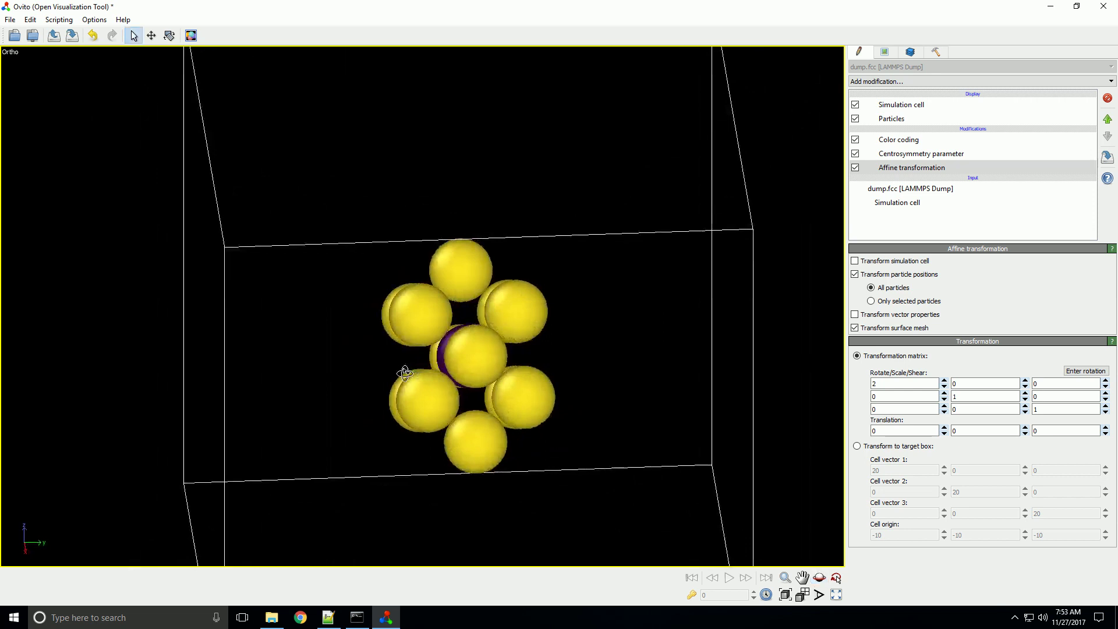
mouse_move(617, 388)
left_mouse_down()
mouse_move(520, 376)
mouse_move(603, 364)
mouse_move(568, 389)
mouse_move(600, 382)
left_mouse_up()
left_click(1001, 155)
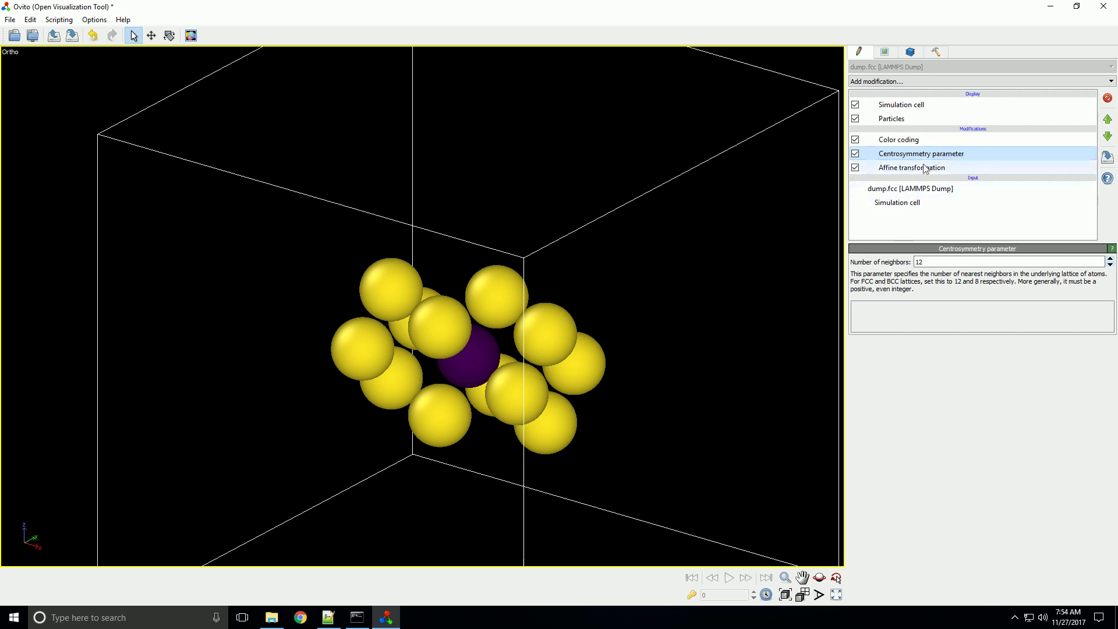
left_click(929, 262)
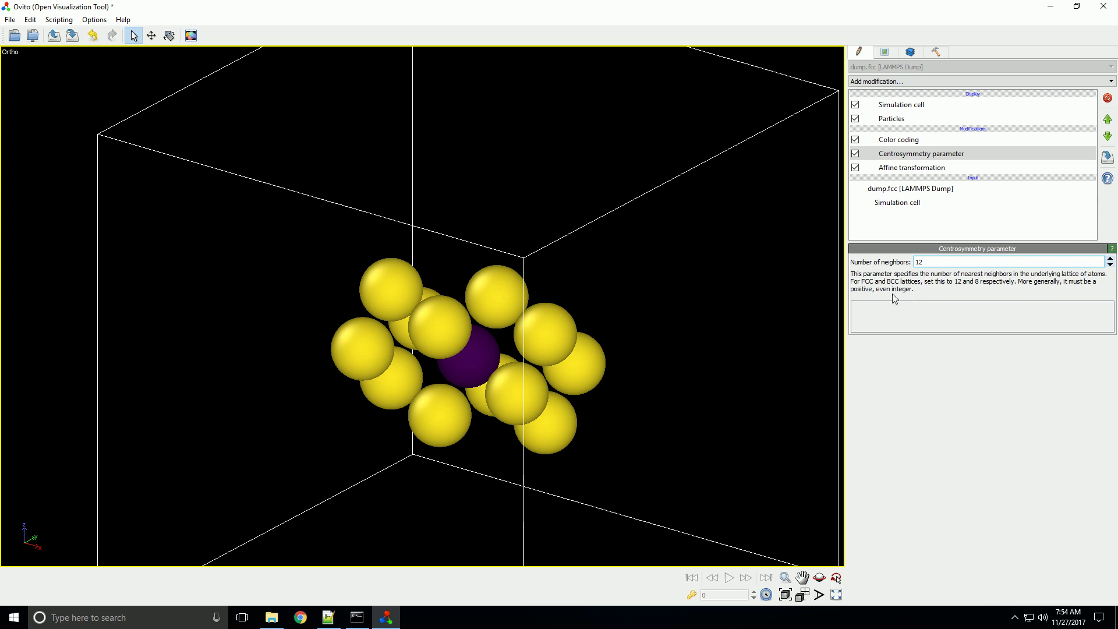
left_click(863, 284)
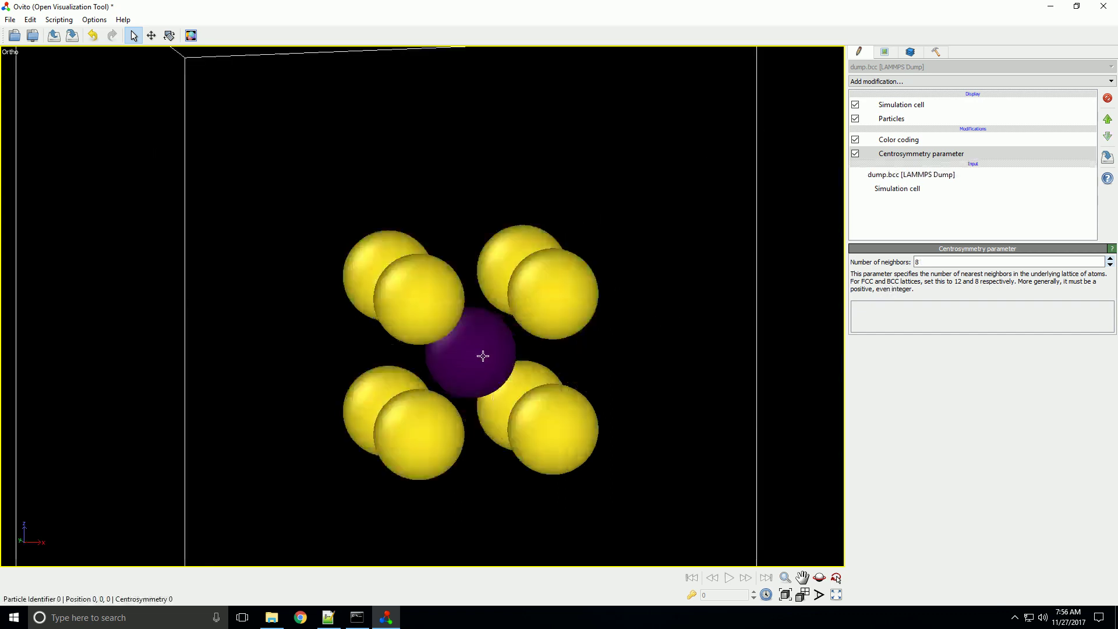
Load the dump.hcp file
key("ctrl+i")
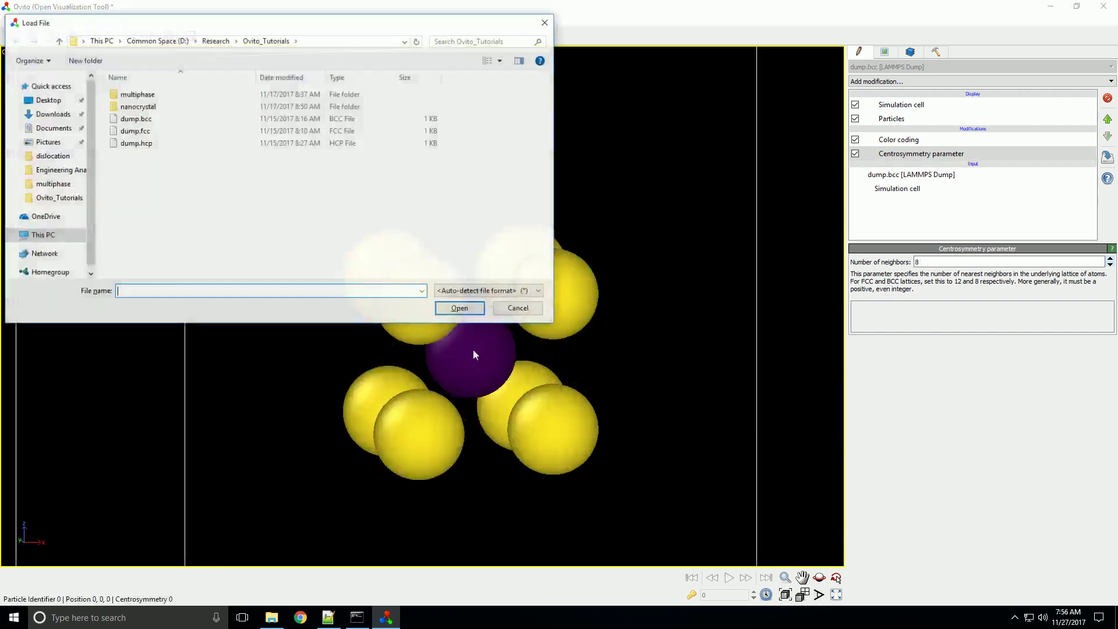
left_click(161, 142)
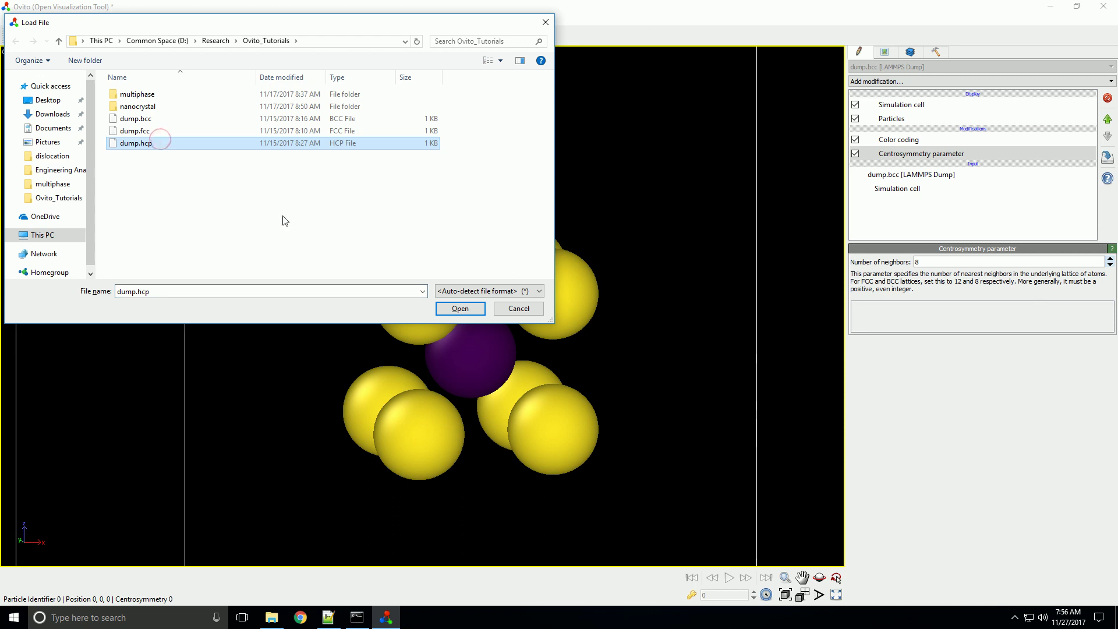
key("Return")
key("Return")
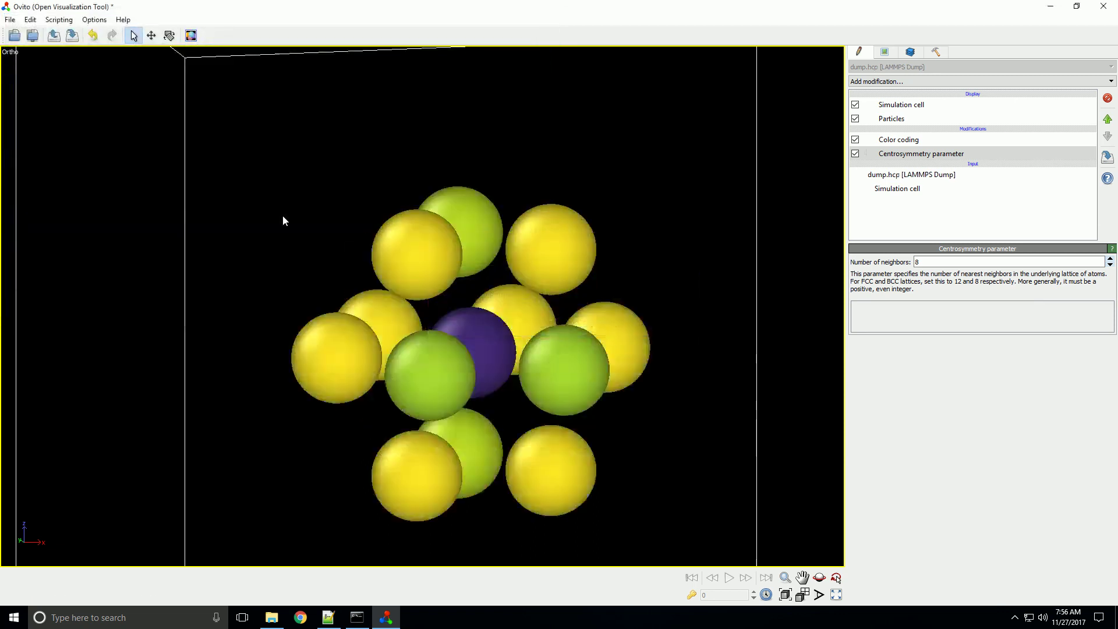
Orbit the HCP cluster to an oblique view of the purple centre and its neighbours
left_click_drag(524, 373, 581, 295)
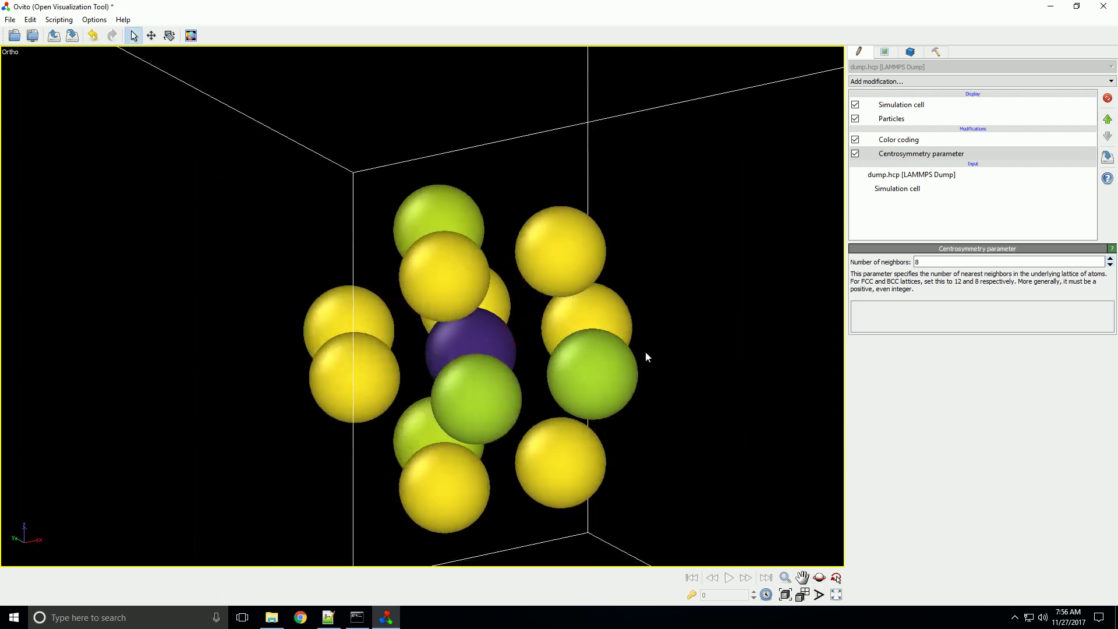
left_click_drag(644, 355, 544, 359)
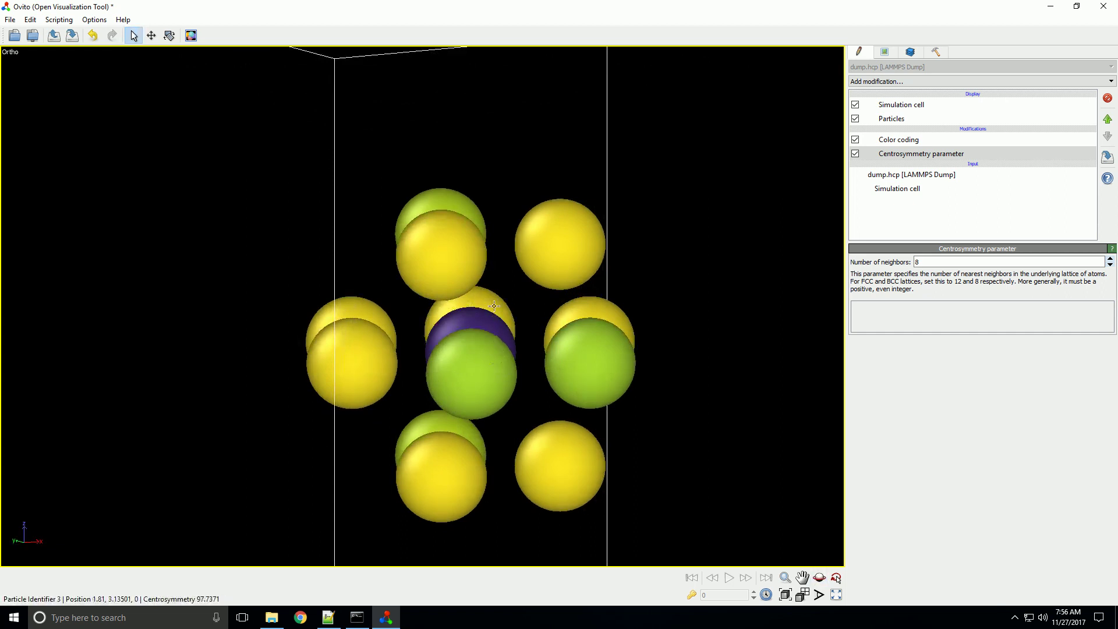
mouse_move(497, 333)
left_mouse_down()
mouse_move(594, 354)
mouse_move(509, 357)
mouse_move(575, 372)
mouse_move(522, 407)
mouse_move(483, 317)
left_mouse_up()
mouse_move(470, 348)
left_mouse_down()
mouse_move(487, 369)
mouse_move(481, 359)
mouse_move(507, 369)
mouse_move(491, 354)
left_mouse_up()
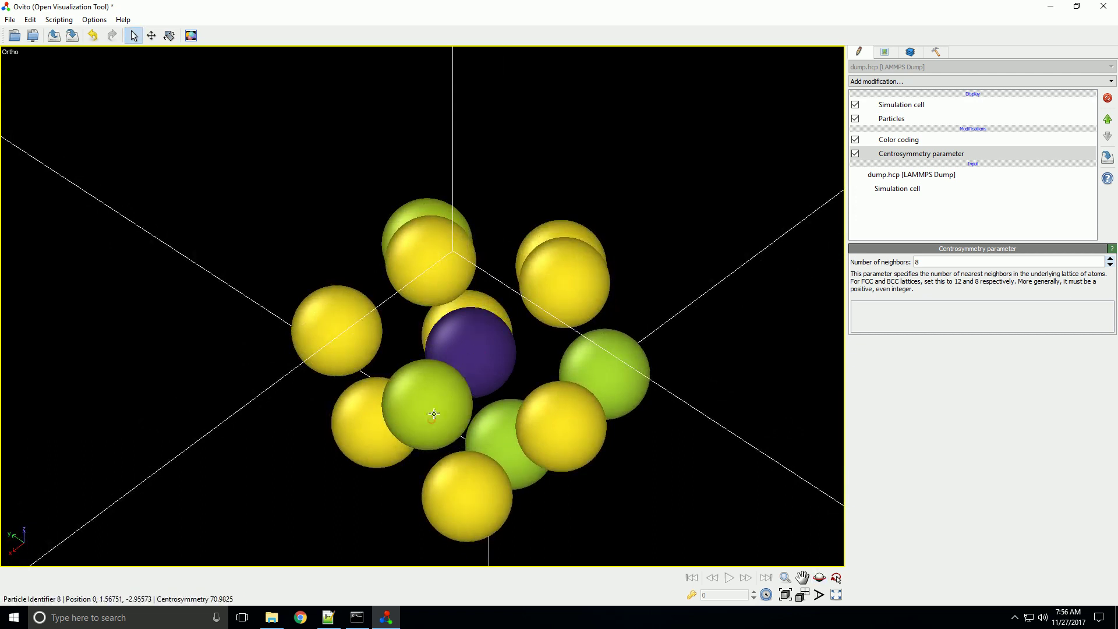
Inspect particles 8 and 11, reading their properties and 6.93 distance, then clear both picks
left_click(936, 52)
left_click(943, 112)
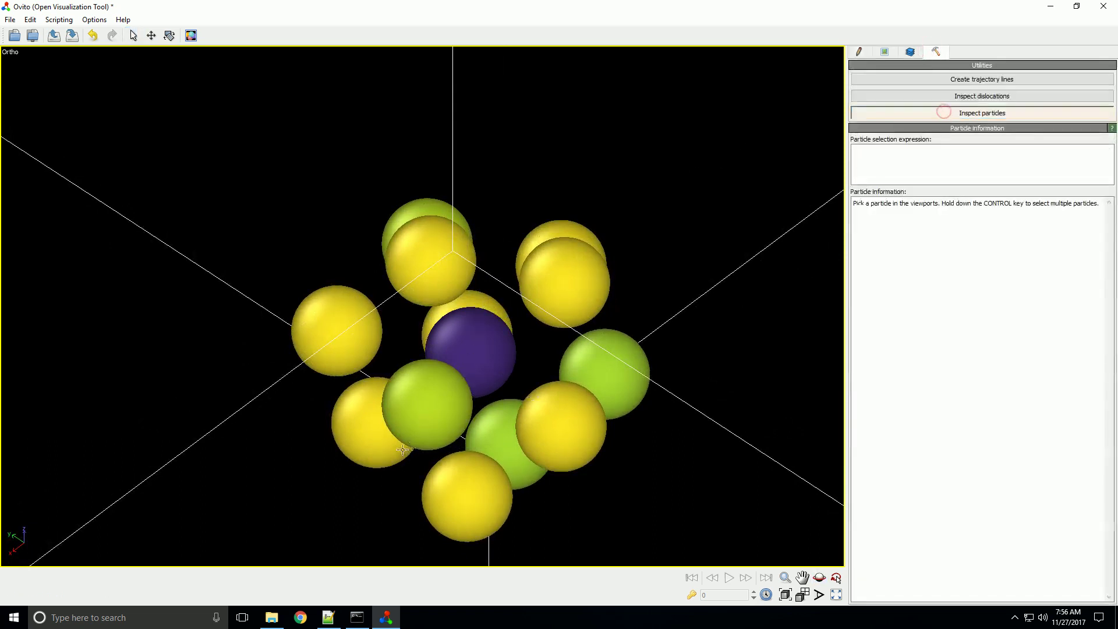
left_click(445, 392)
left_click(490, 301, "ctrl")
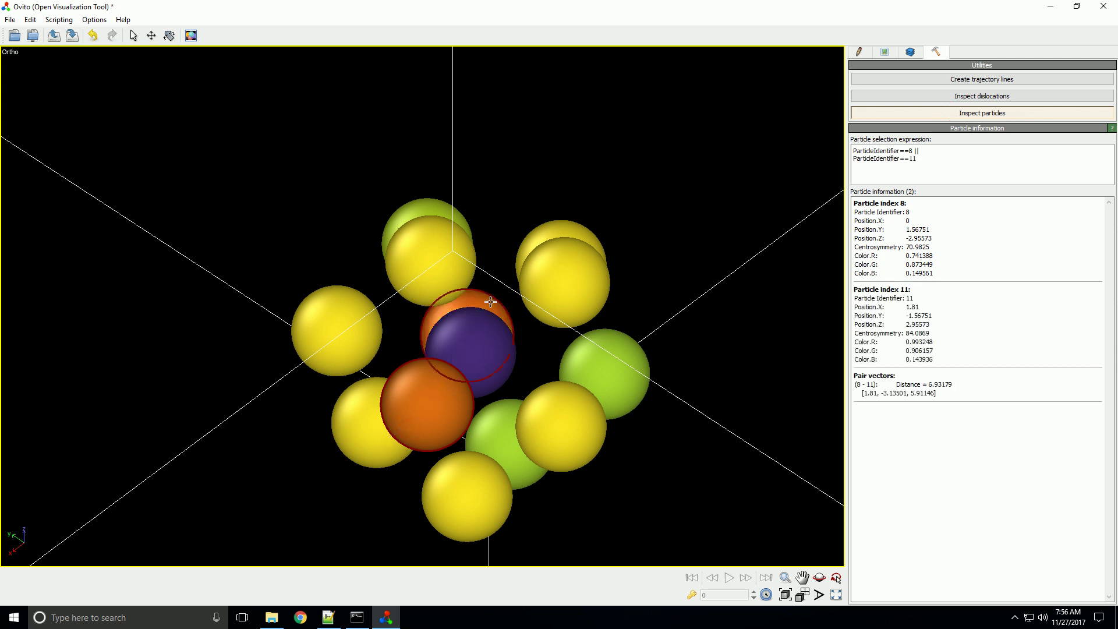
left_click_drag(489, 350, 492, 377)
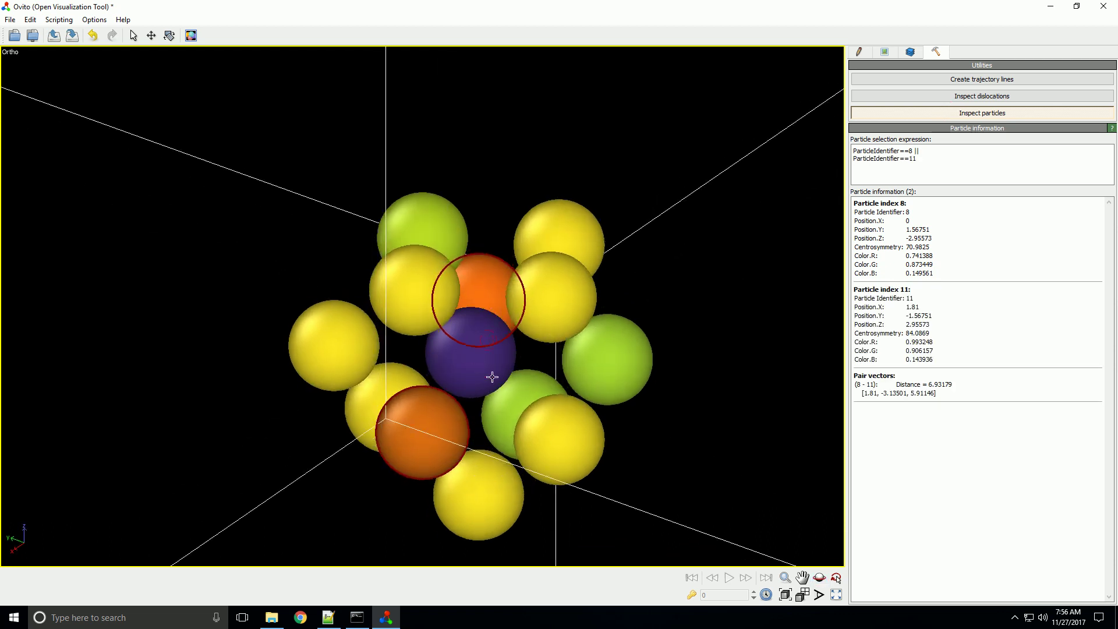
left_click_drag(455, 425, 457, 461)
left_click(557, 427)
mouse_move(557, 427)
left_mouse_down()
mouse_move(471, 460)
mouse_move(524, 429)
mouse_move(573, 434)
mouse_move(558, 417)
left_mouse_up()
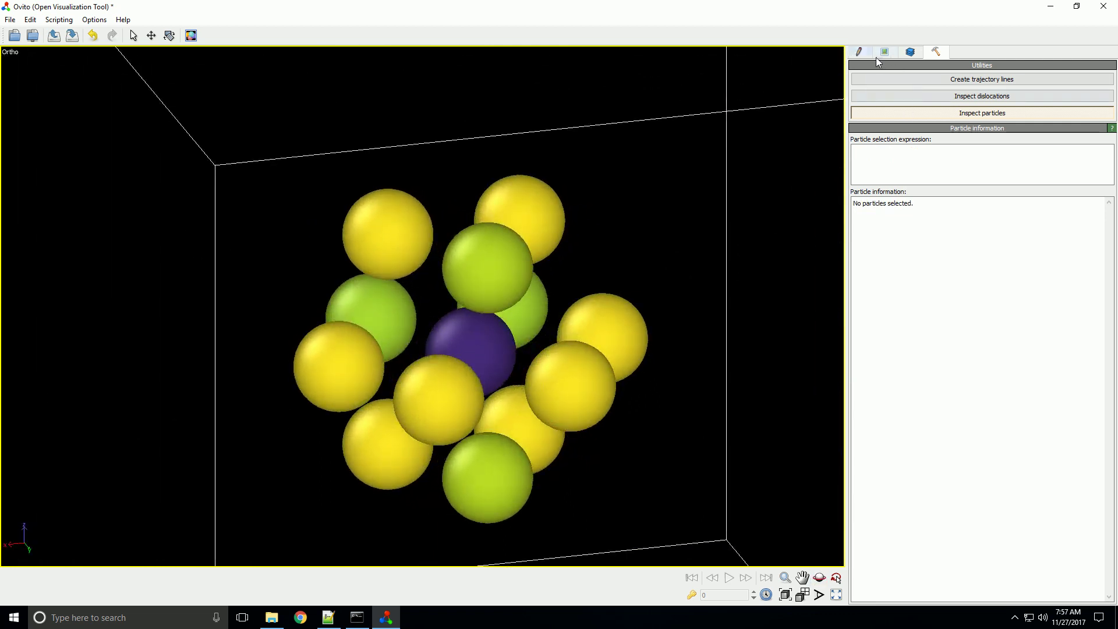
Set the Centrosymmetry number of neighbors to 12
left_click(859, 51)
double_click(928, 262)
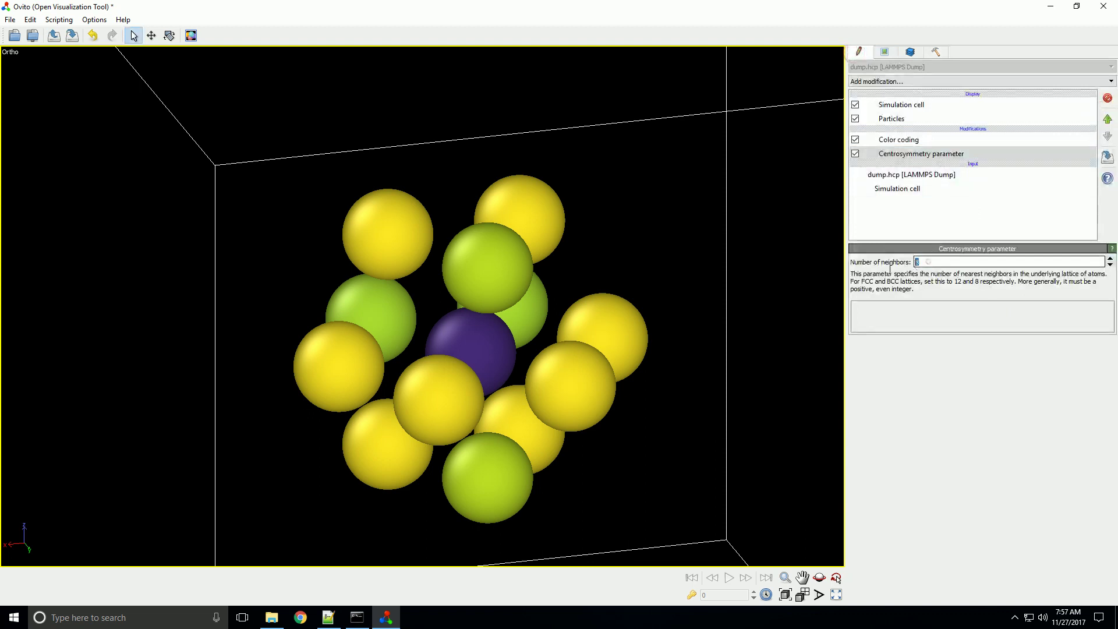
type("12")
key("Return")
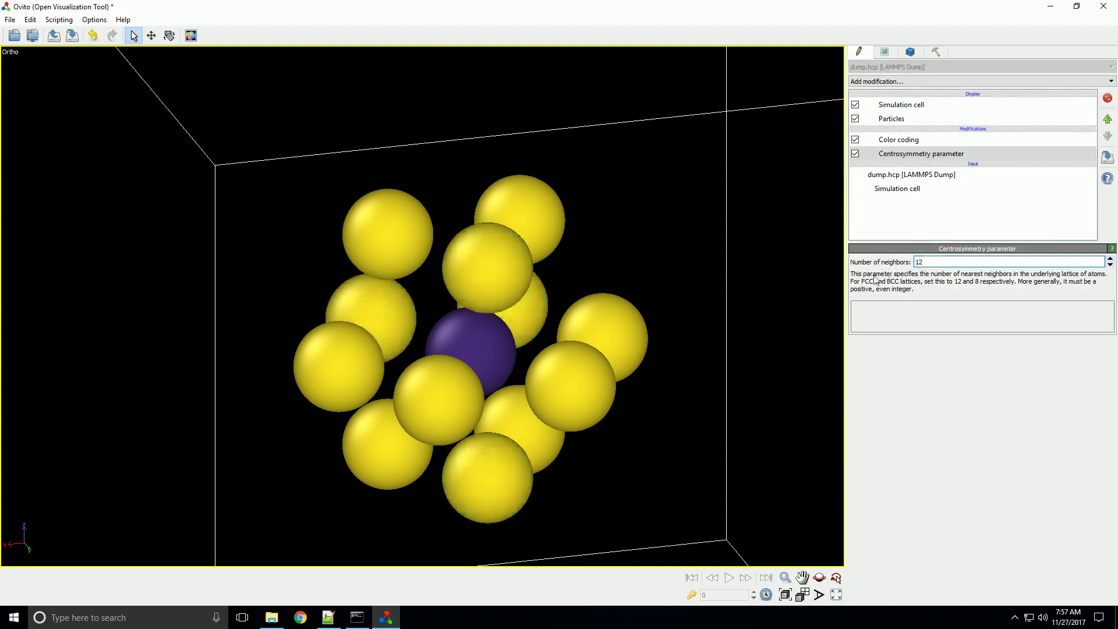
Orbit to an oblique view of the purple atom, then browse to the multiphase folder for loading a state
mouse_move(491, 349)
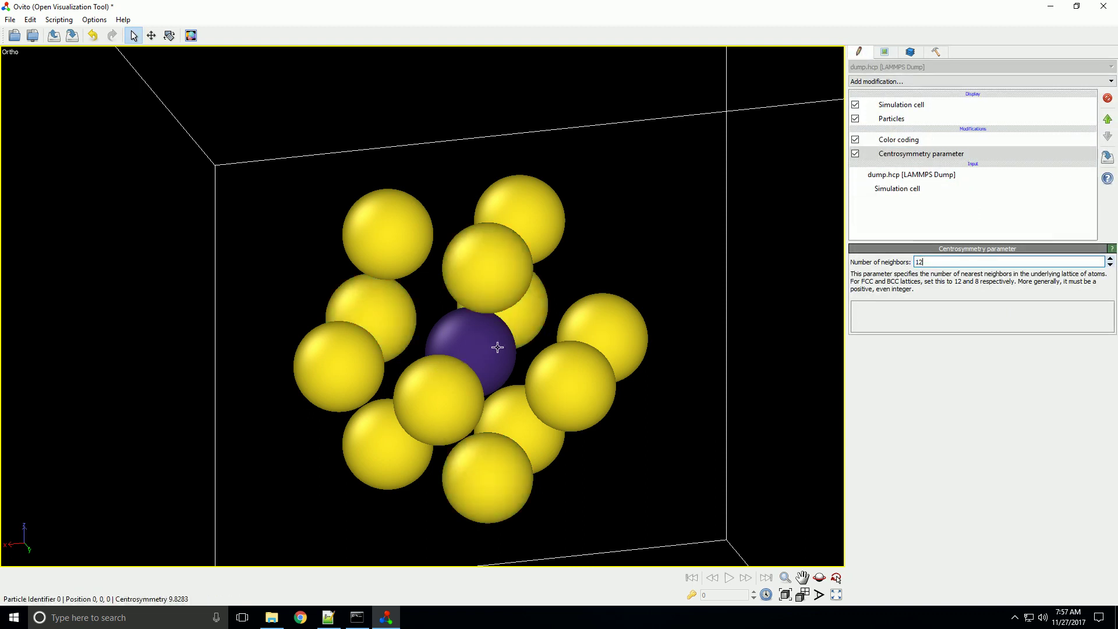
left_click_drag(497, 347, 509, 379)
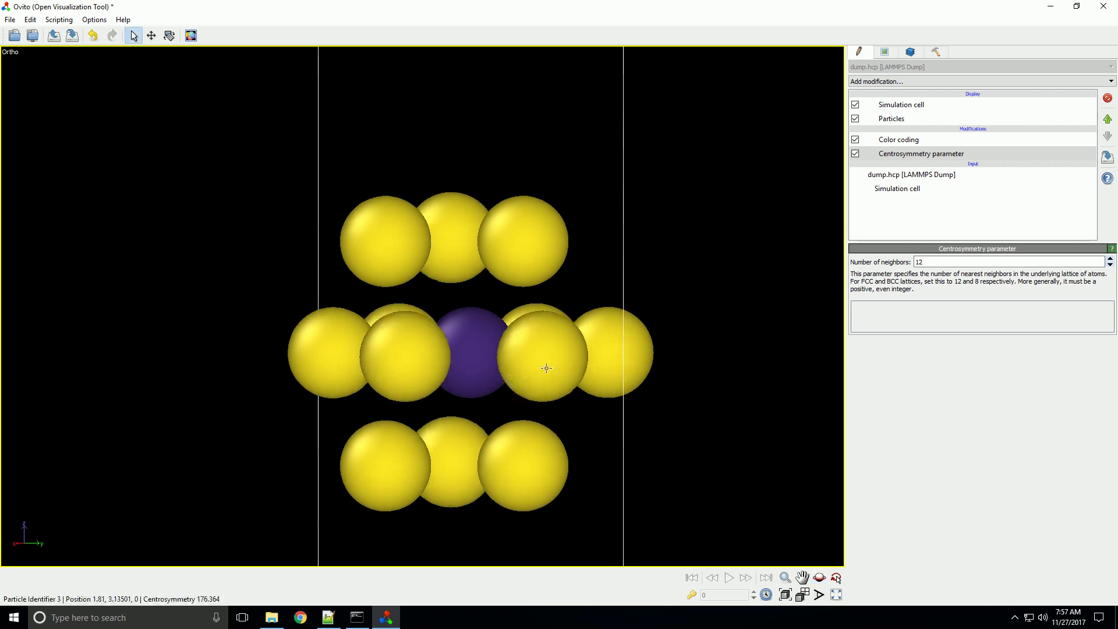
left_click_drag(546, 368, 474, 357)
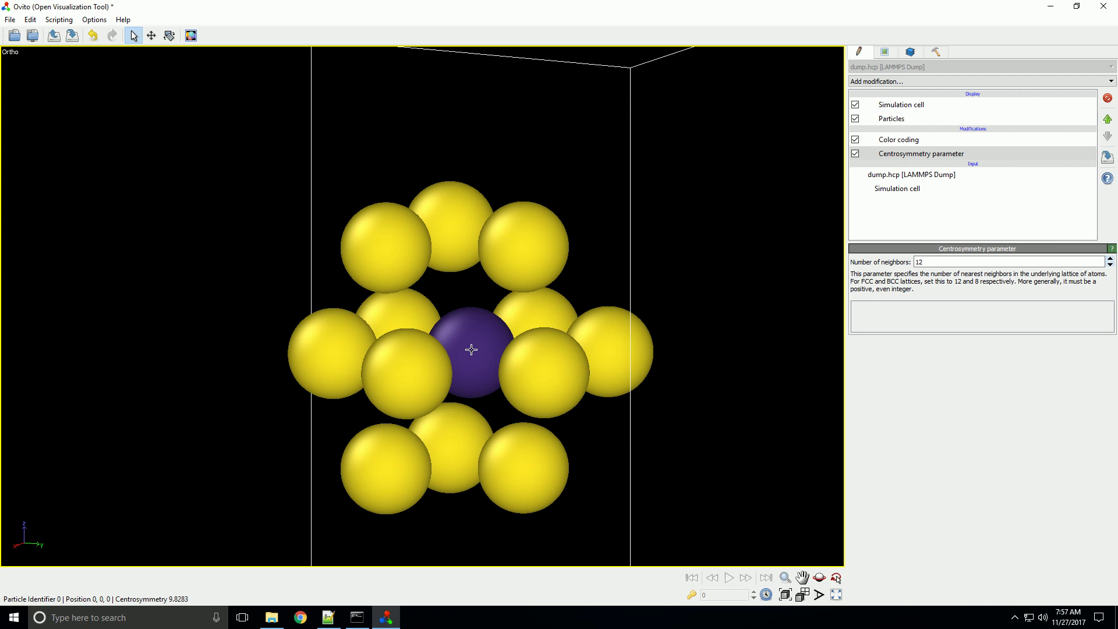
mouse_move(471, 349)
left_mouse_down()
mouse_move(490, 369)
mouse_move(472, 366)
left_mouse_up()
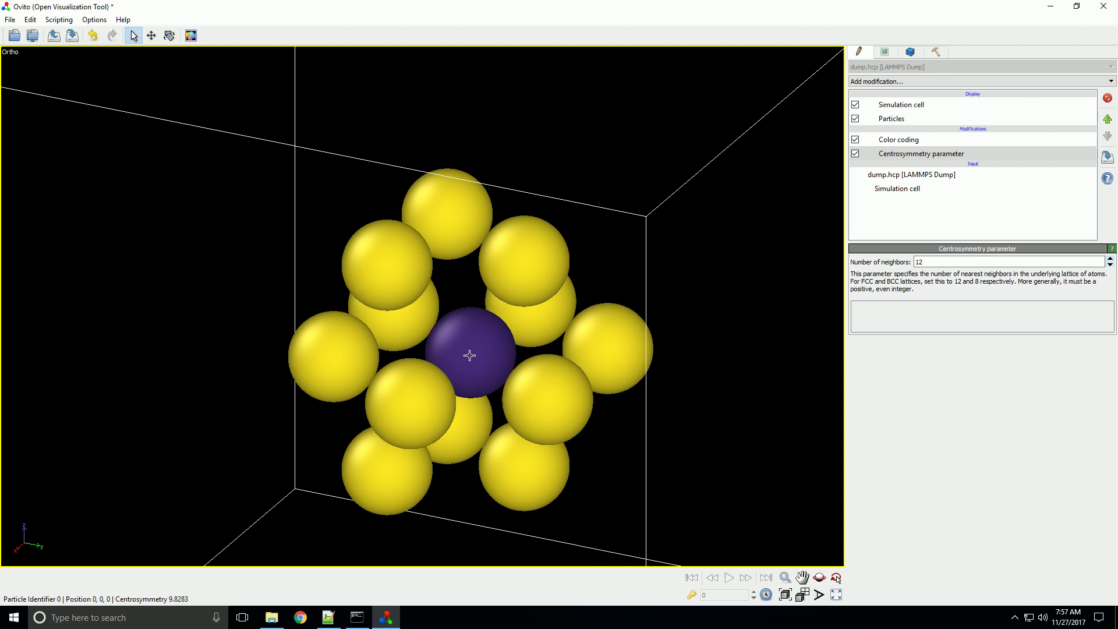
left_click_drag(469, 355, 534, 357)
right_click(534, 357)
left_click_drag(559, 361, 471, 382)
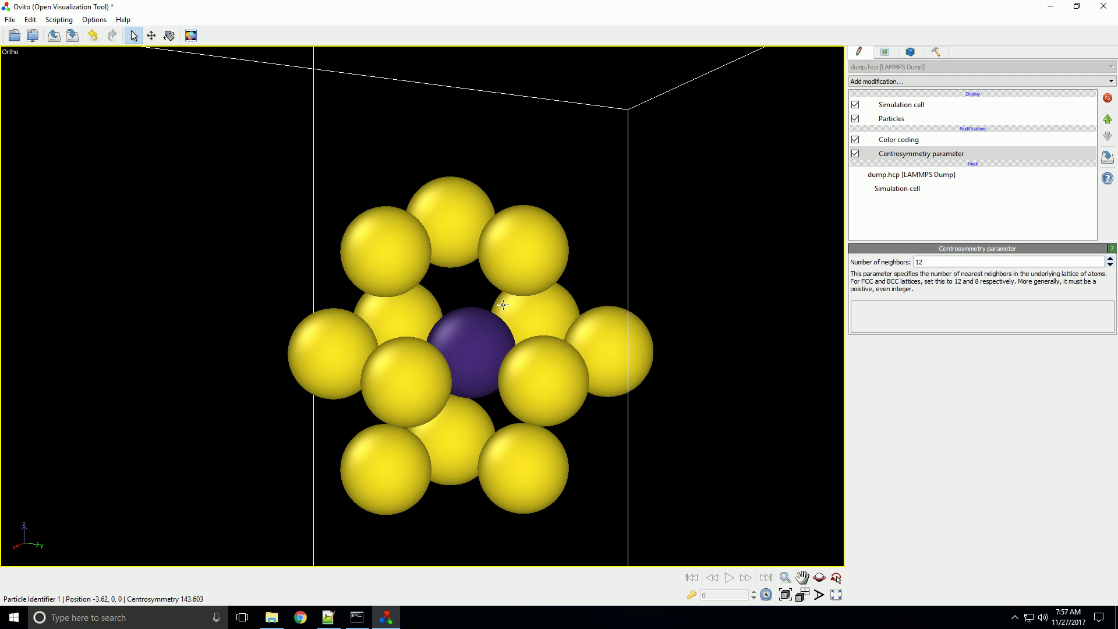
scroll(504, 305, "down", 3)
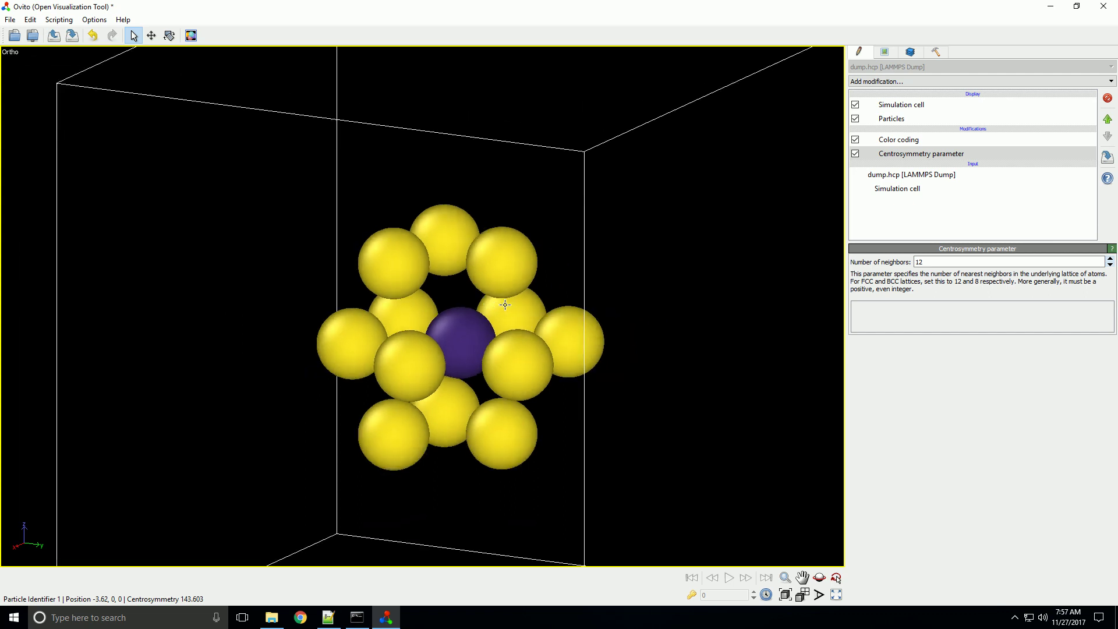
key("ctrl+o")
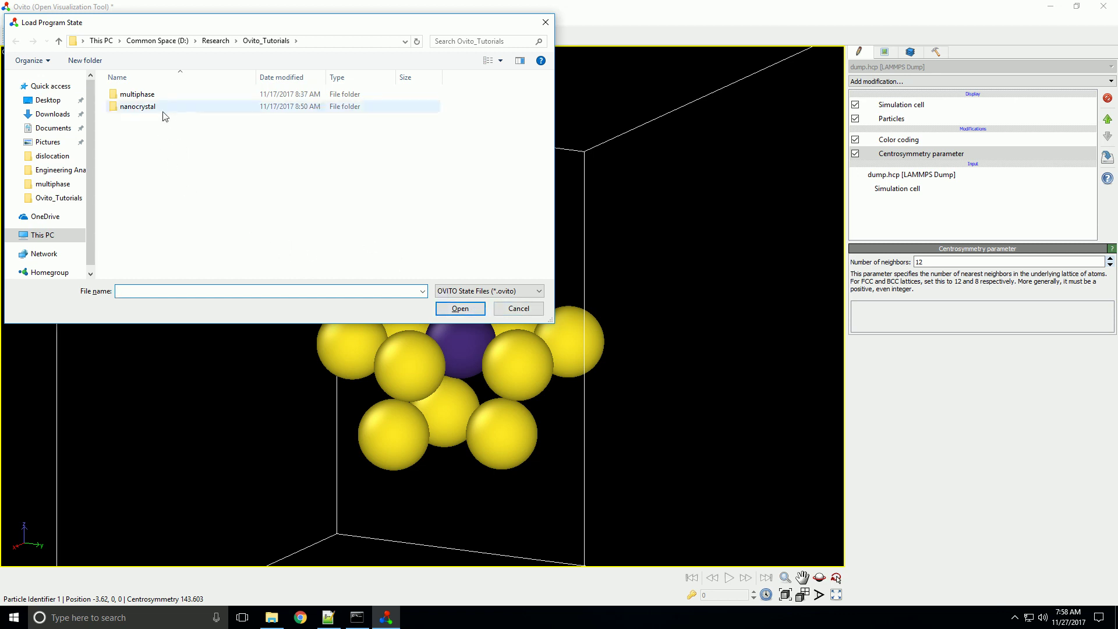
double_click(165, 94)
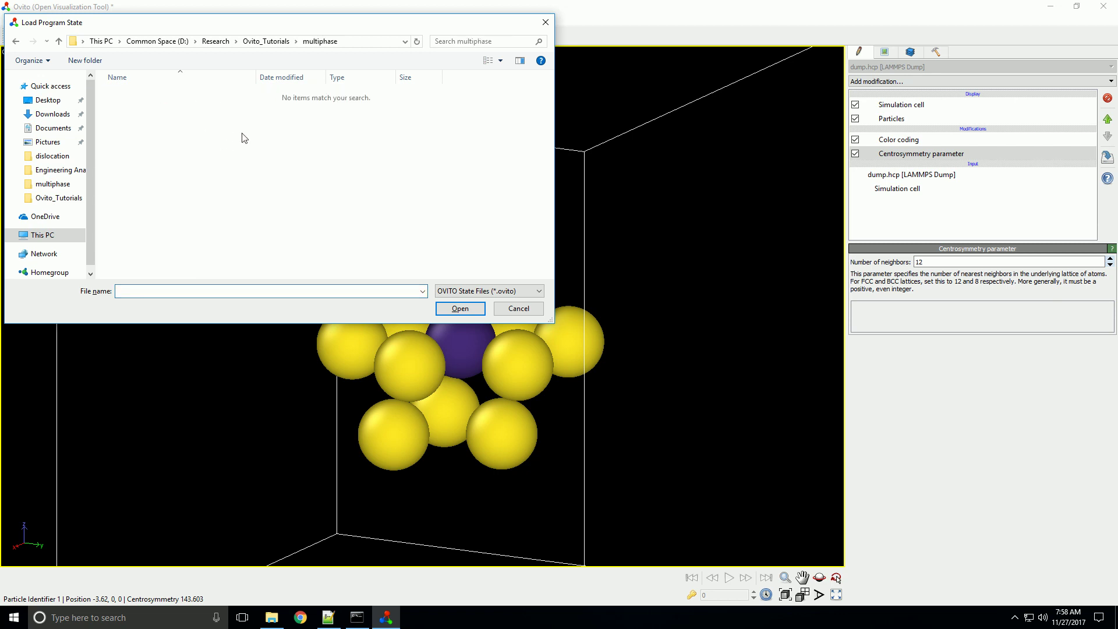
Cancel the state dialog and load multiphase/multiphase.300.dump, replacing the current dataset
left_click(519, 308)
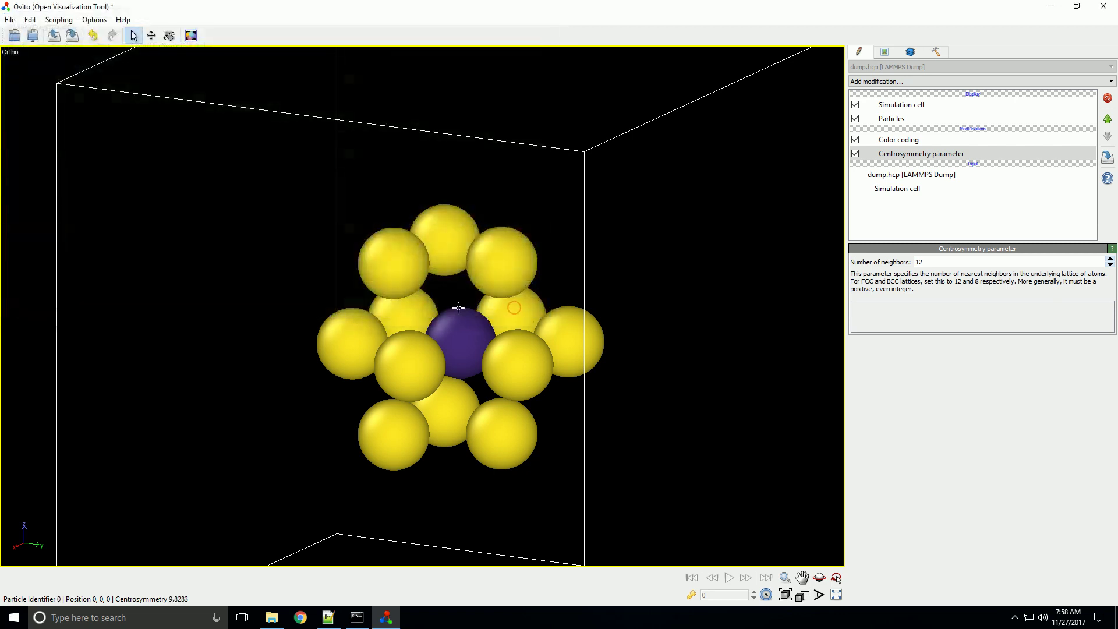
key("ctrl+i")
double_click(164, 94)
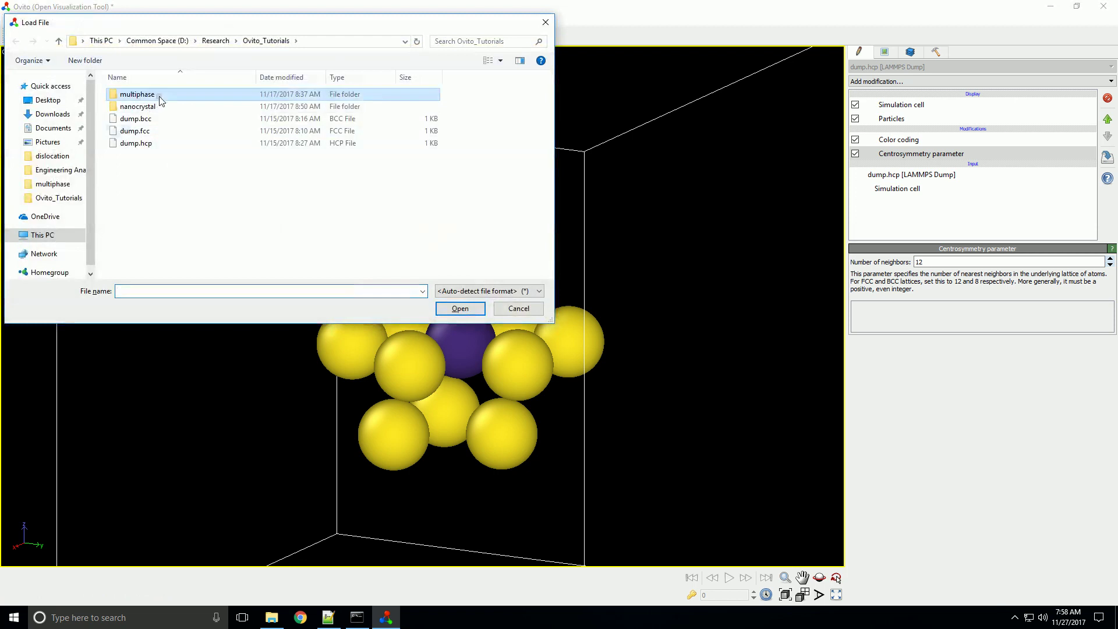
left_click(212, 131)
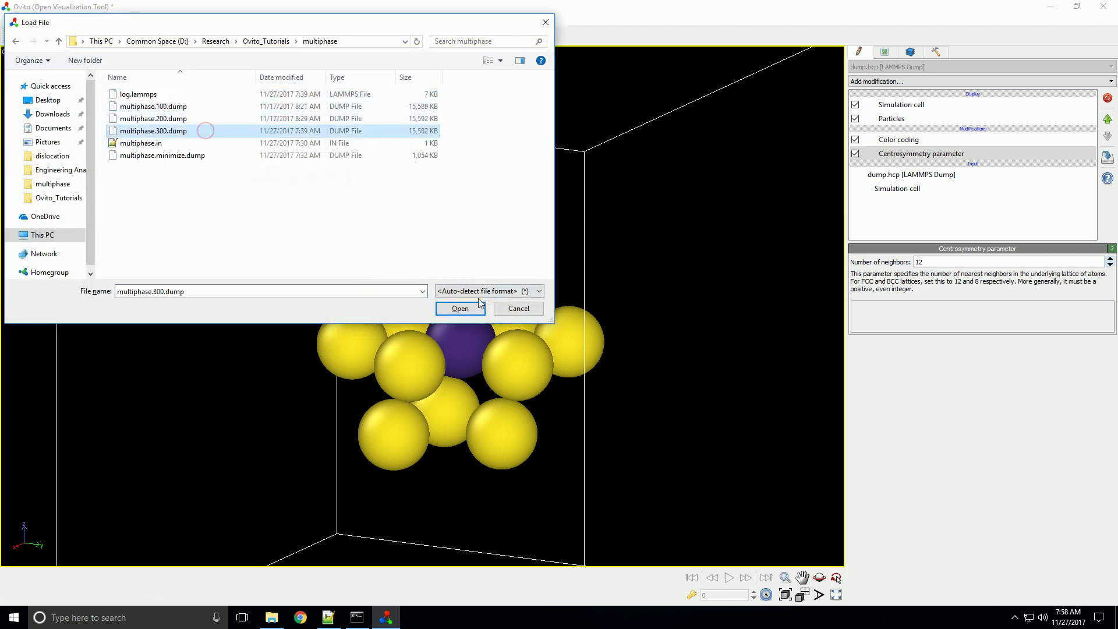
double_click(211, 131)
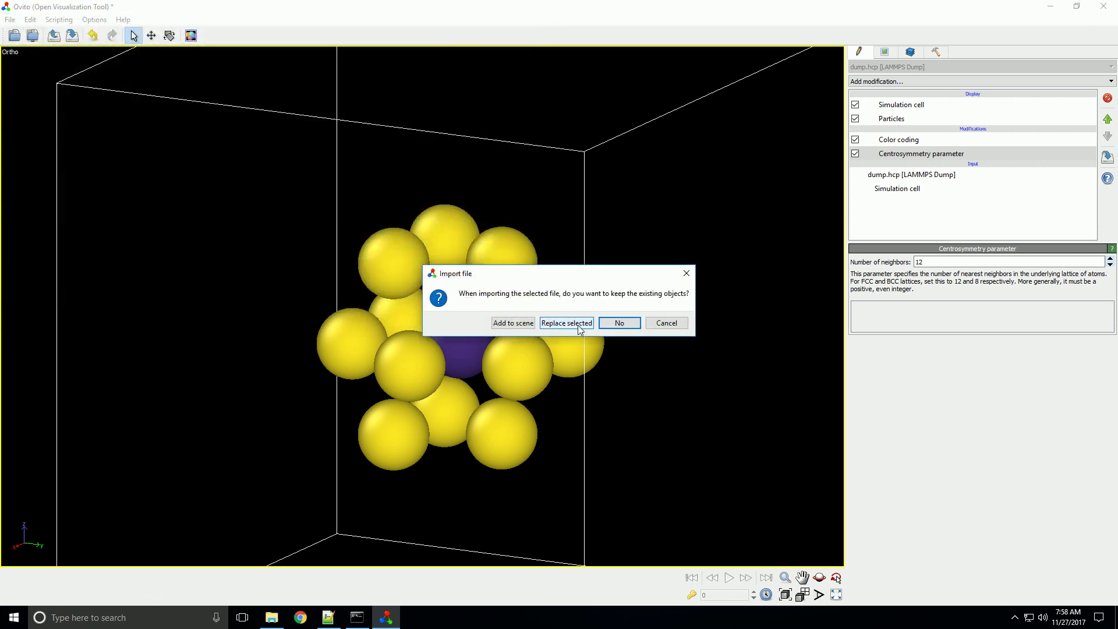
left_click(579, 324)
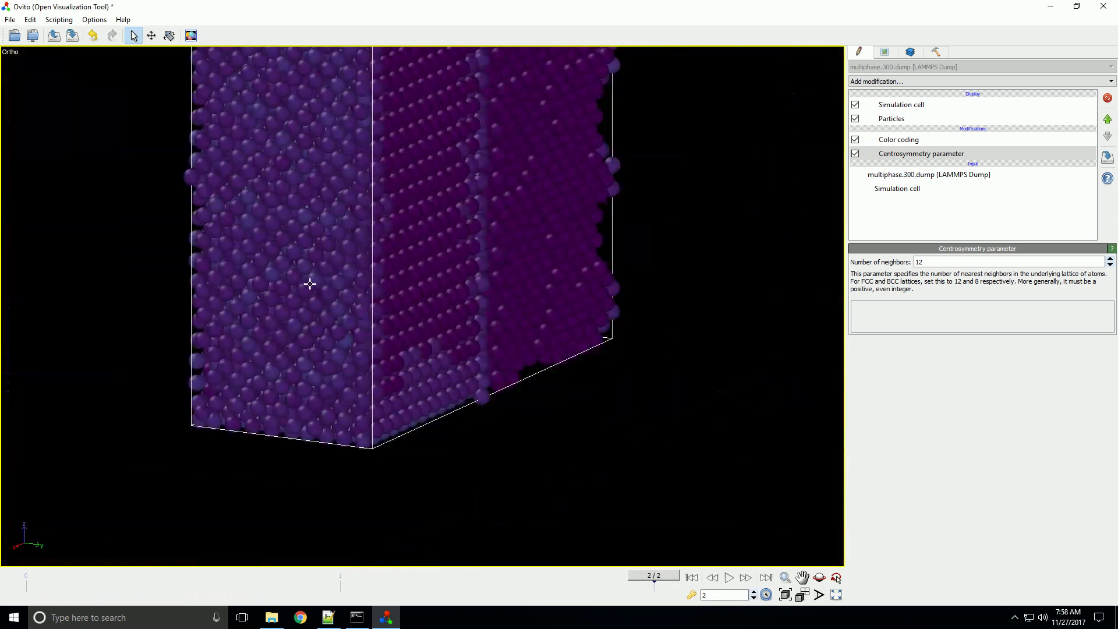
Orbit, pan and zoom so the whole multiphase cell fits the view front-on
left_click_drag(310, 284, 509, 259)
right_click_drag(509, 260, 519, 304)
scroll(519, 305, "down", 4)
left_click_drag(382, 282, 406, 266)
left_click_drag(449, 234, 417, 302)
scroll(432, 302, "down", 2)
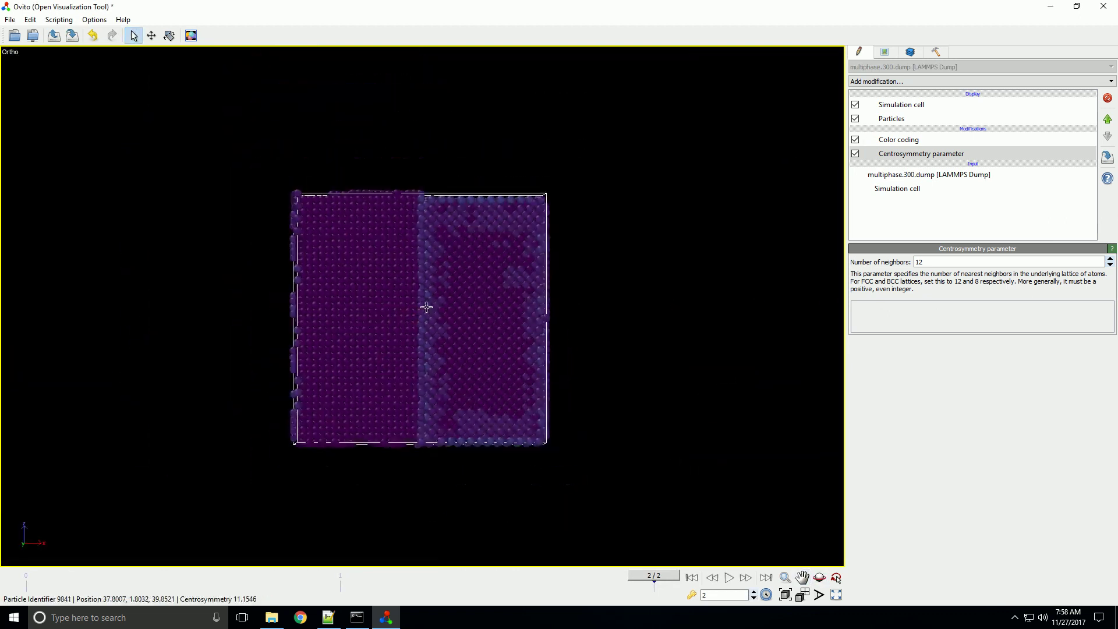
middle_click_drag(426, 307, 432, 268)
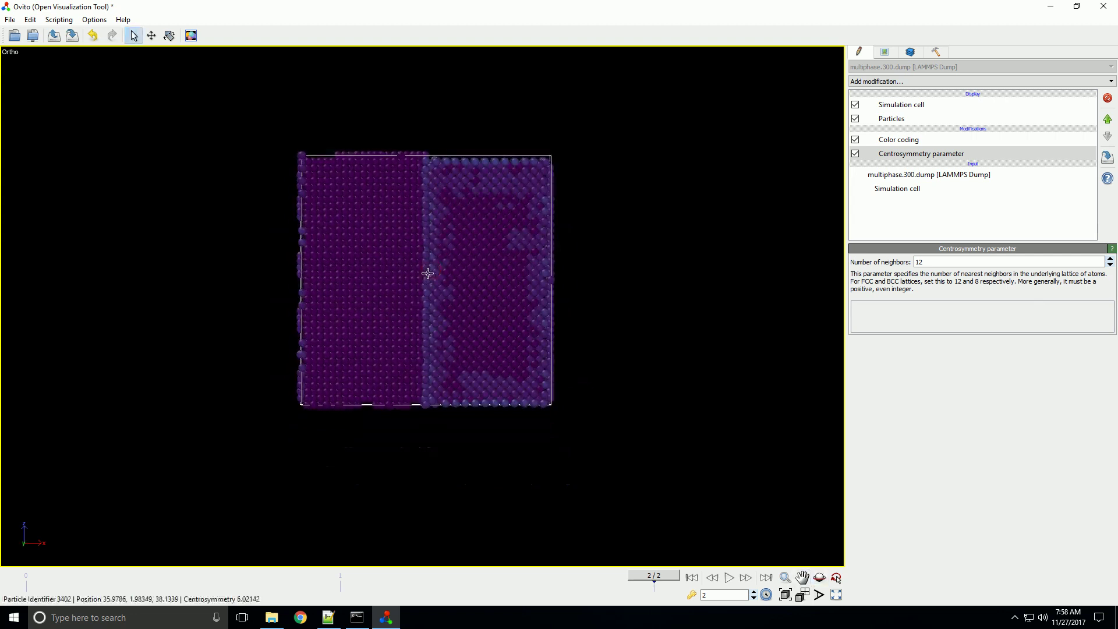
scroll(426, 272, "up", 3)
scroll(338, 265, "up", 1)
scroll(490, 174, "down", 2)
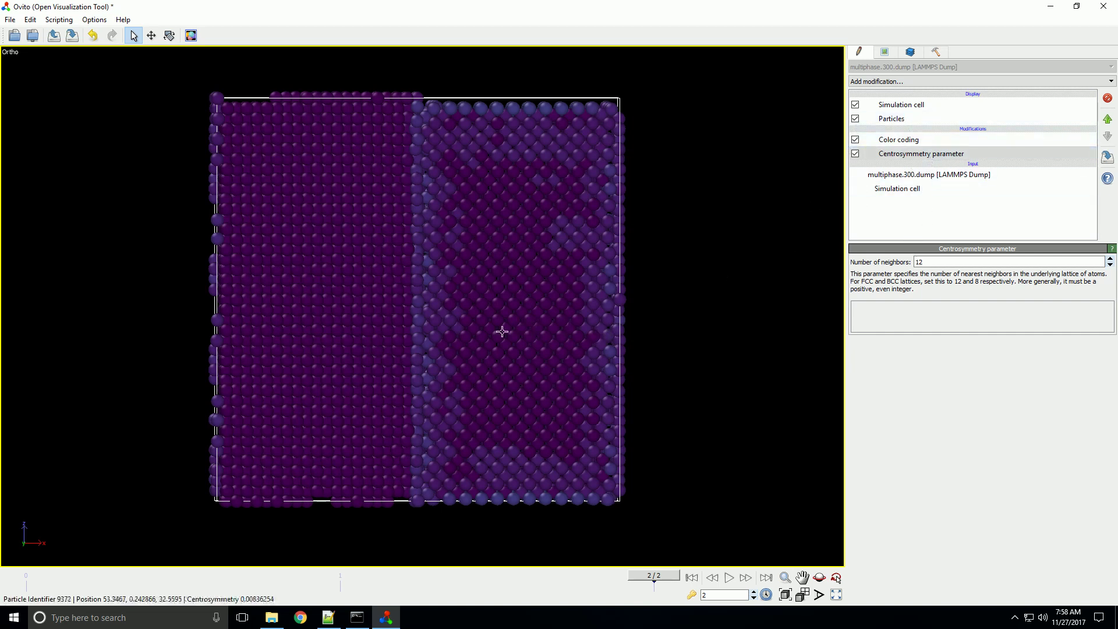
left_click(926, 174)
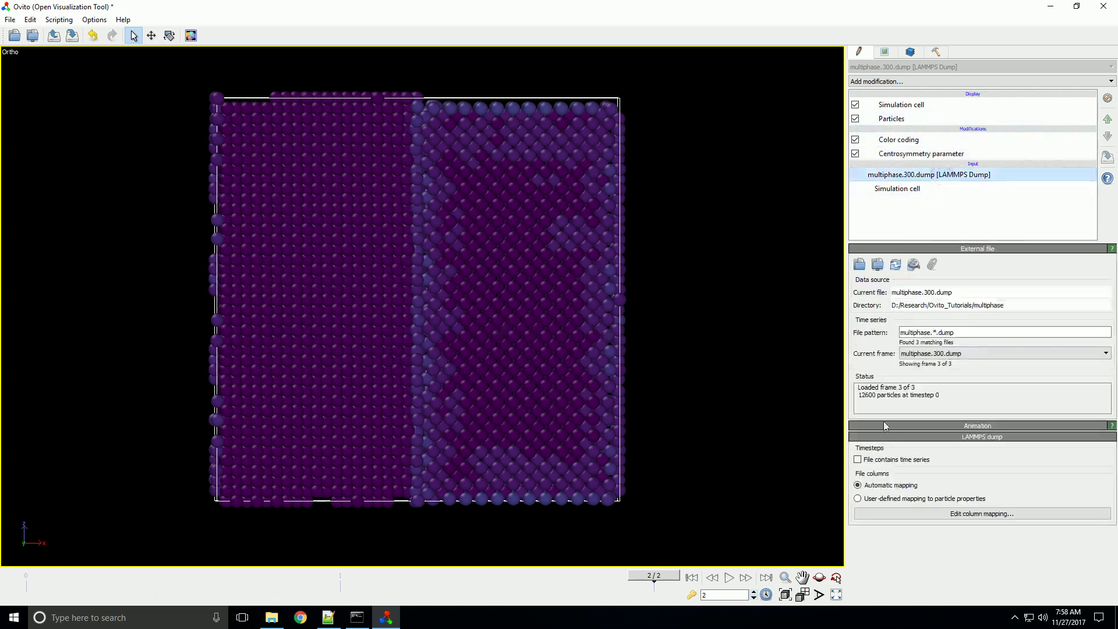
Tick 'File contains time series' so multiphase.300.dump loads as 41 frames
left_click(897, 461)
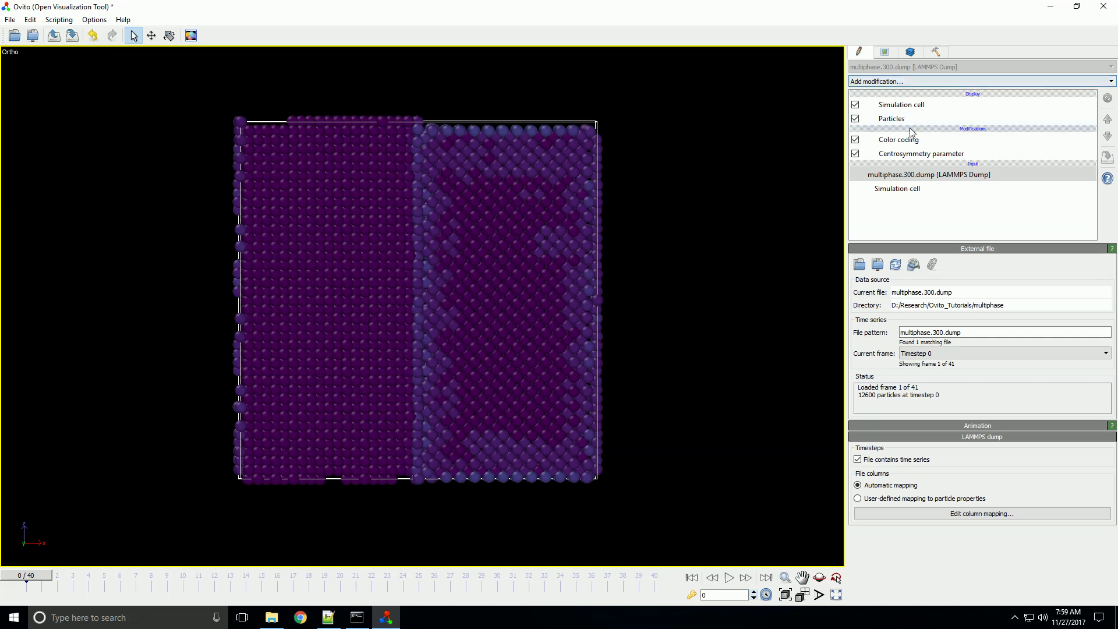
left_click(917, 85)
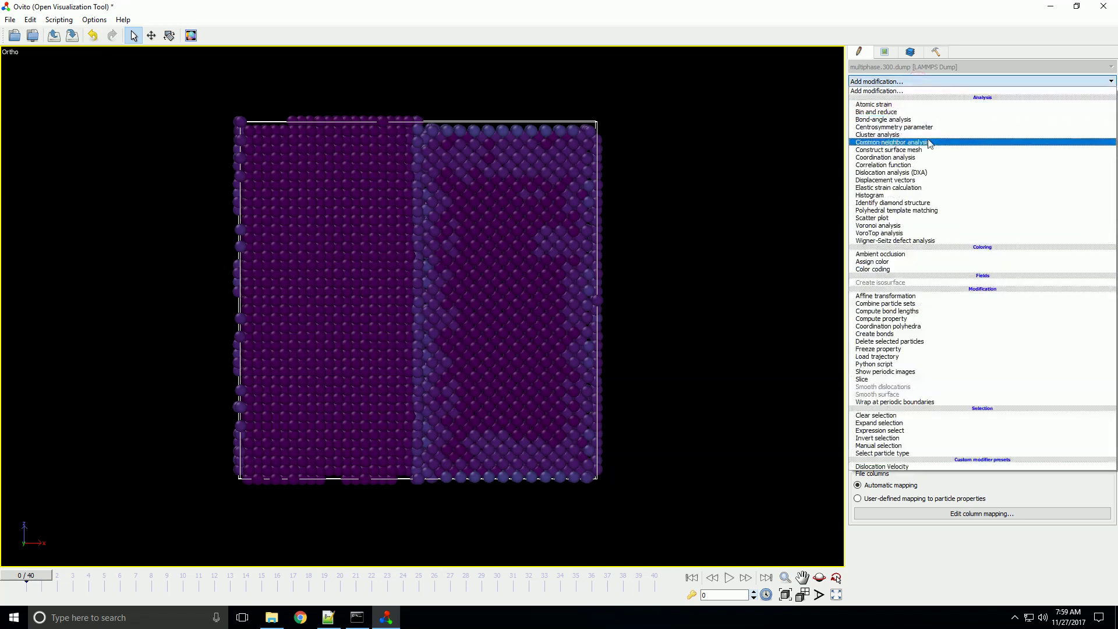
left_click(925, 145)
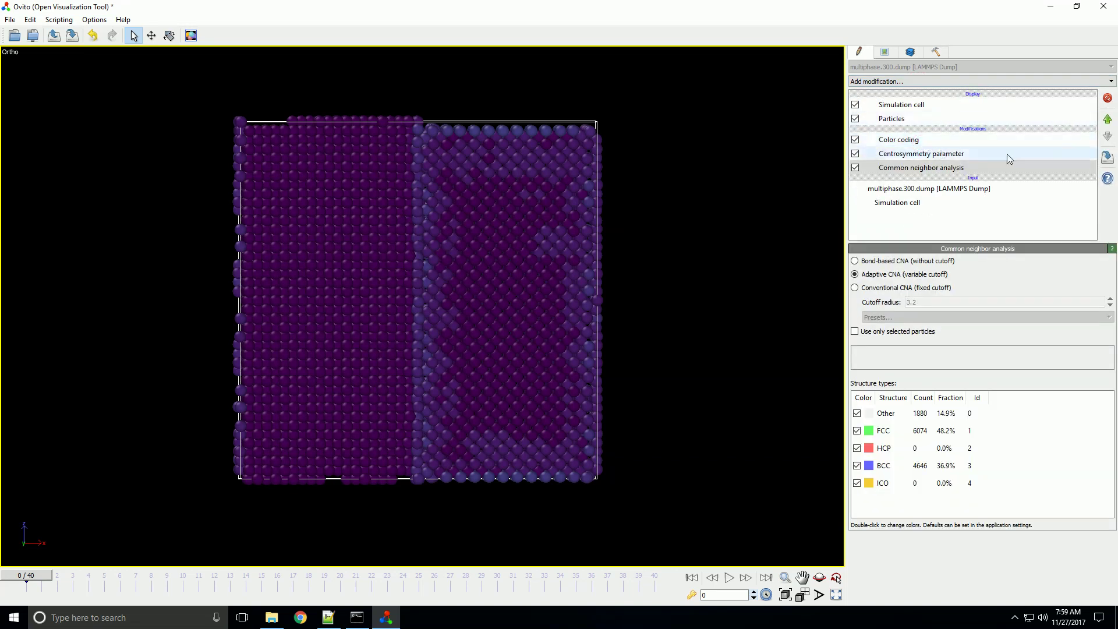
left_click(1108, 119)
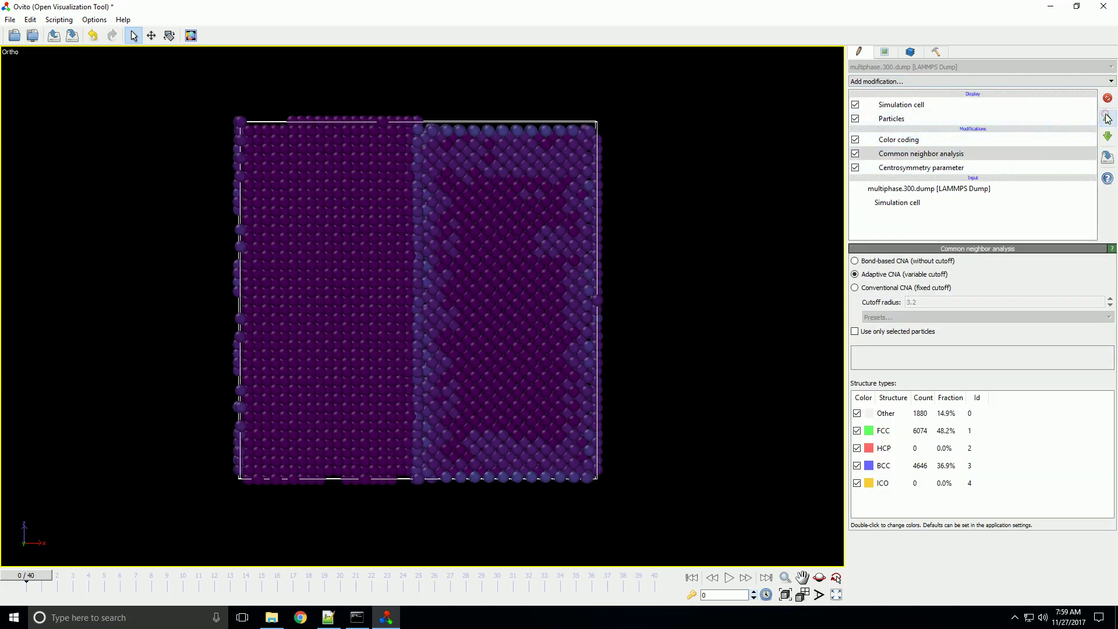
left_click(1107, 120)
left_click(907, 154)
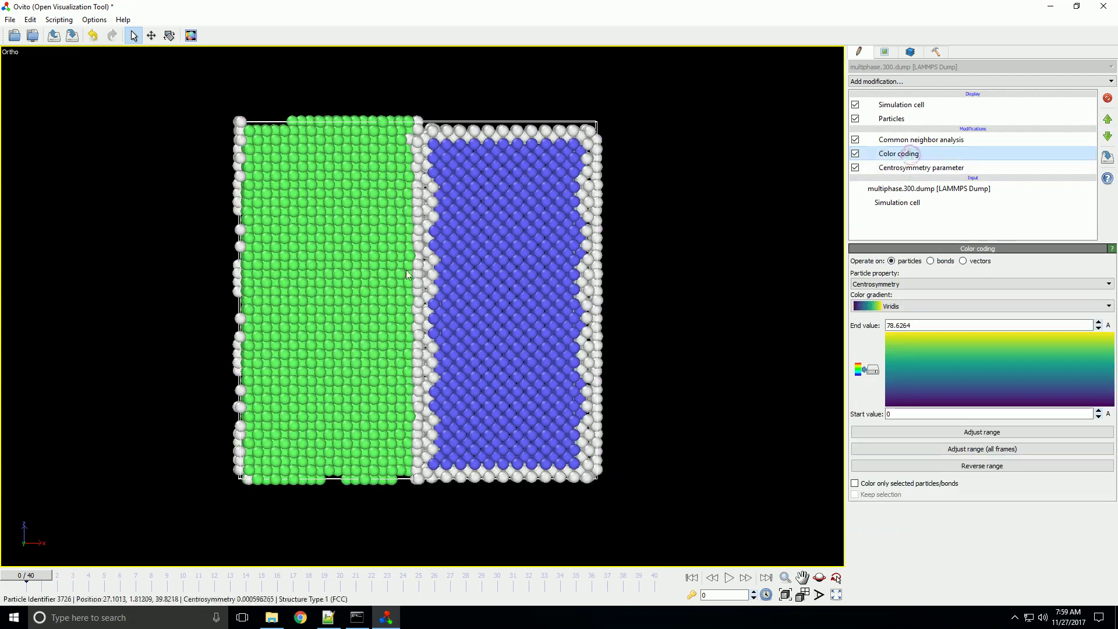
scroll(346, 263, "down", 1)
mouse_move(342, 267)
left_mouse_down()
mouse_move(356, 271)
mouse_move(319, 246)
mouse_move(355, 273)
left_mouse_up()
key("Escape")
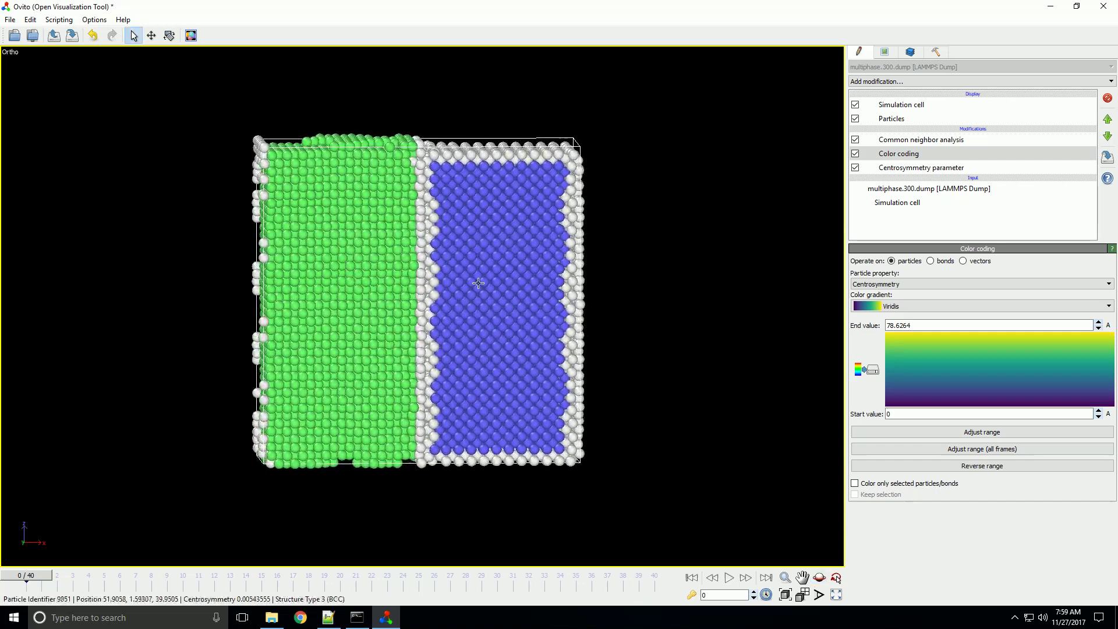
left_click(926, 141)
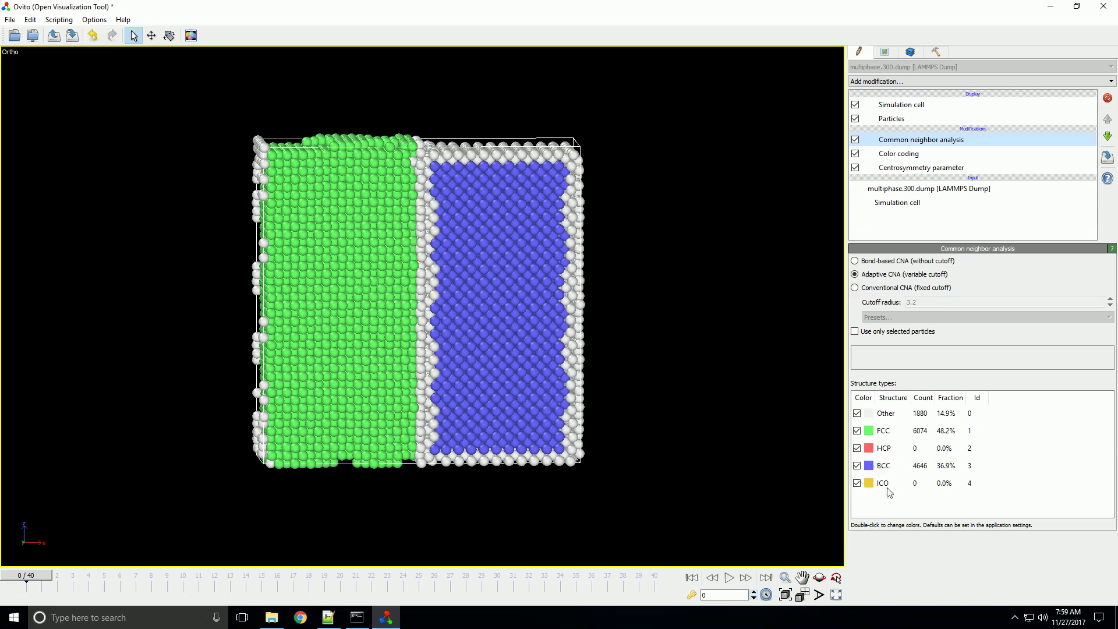
left_click_drag(525, 316, 414, 282)
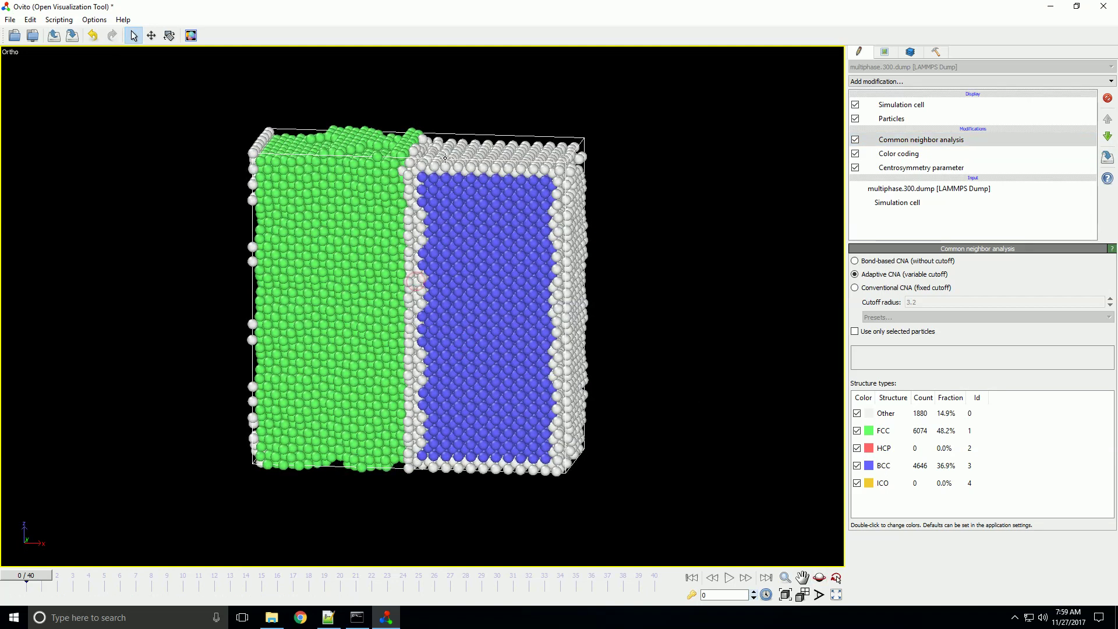
scroll(429, 157, "up", 3)
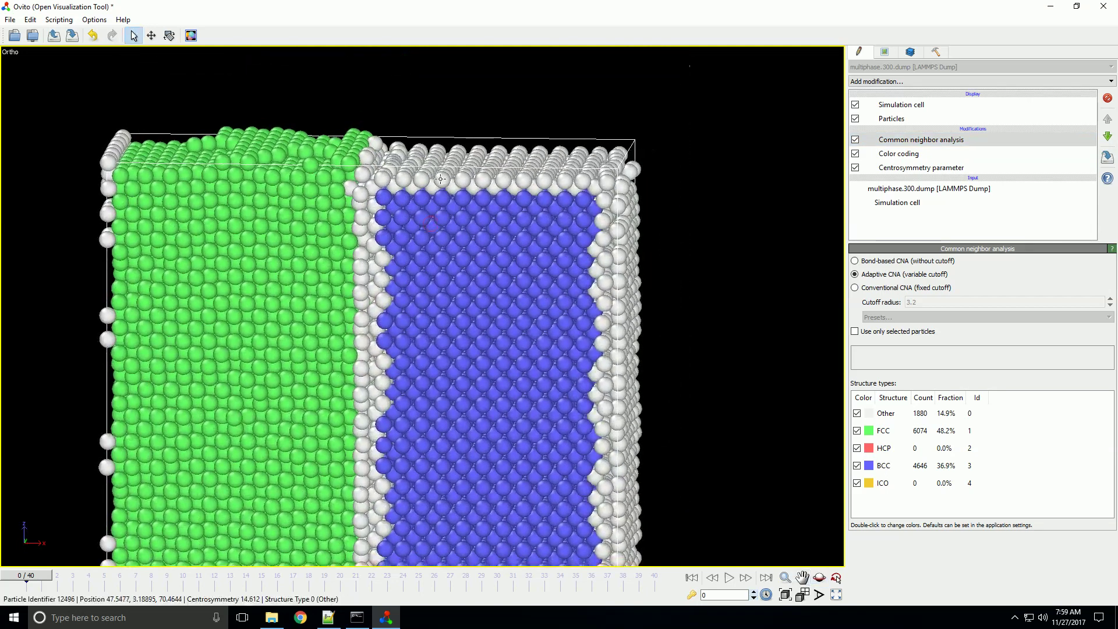
left_click_drag(571, 343, 512, 283)
right_click_drag(516, 348, 531, 230)
scroll(532, 231, "down", 2)
left_click_drag(532, 231, 567, 257)
right_click(587, 295)
scroll(566, 257, "up", 5)
right_click_drag(582, 263, 449, 286)
left_click_drag(520, 293, 481, 302)
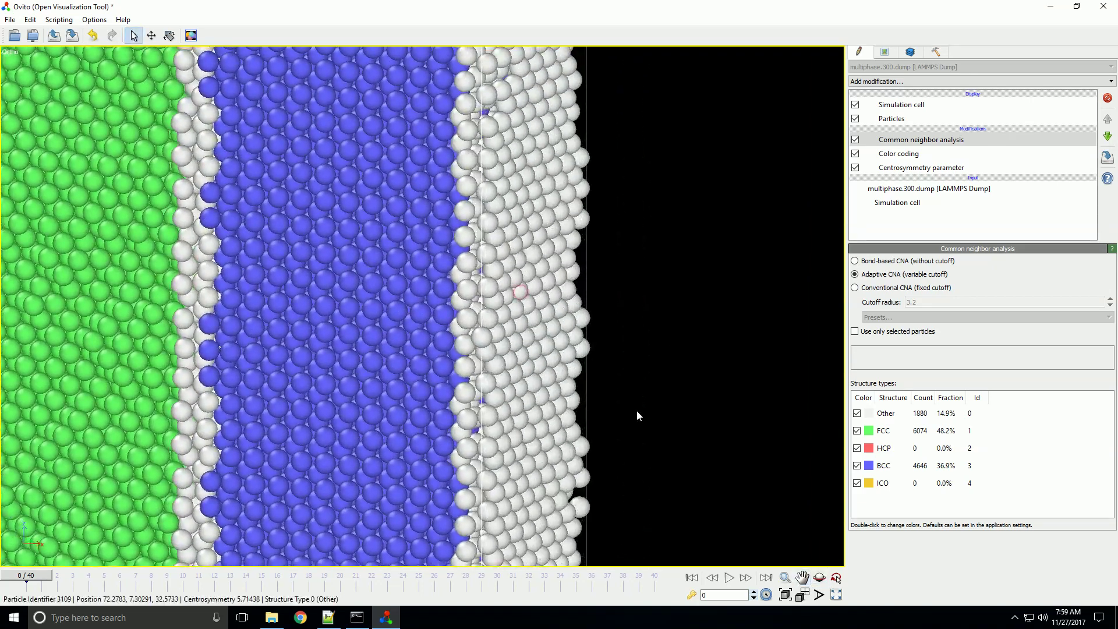
scroll(393, 325, "down", 3)
left_click_drag(387, 326, 442, 311)
scroll(362, 326, "down", 1)
right_click_drag(343, 317, 415, 301)
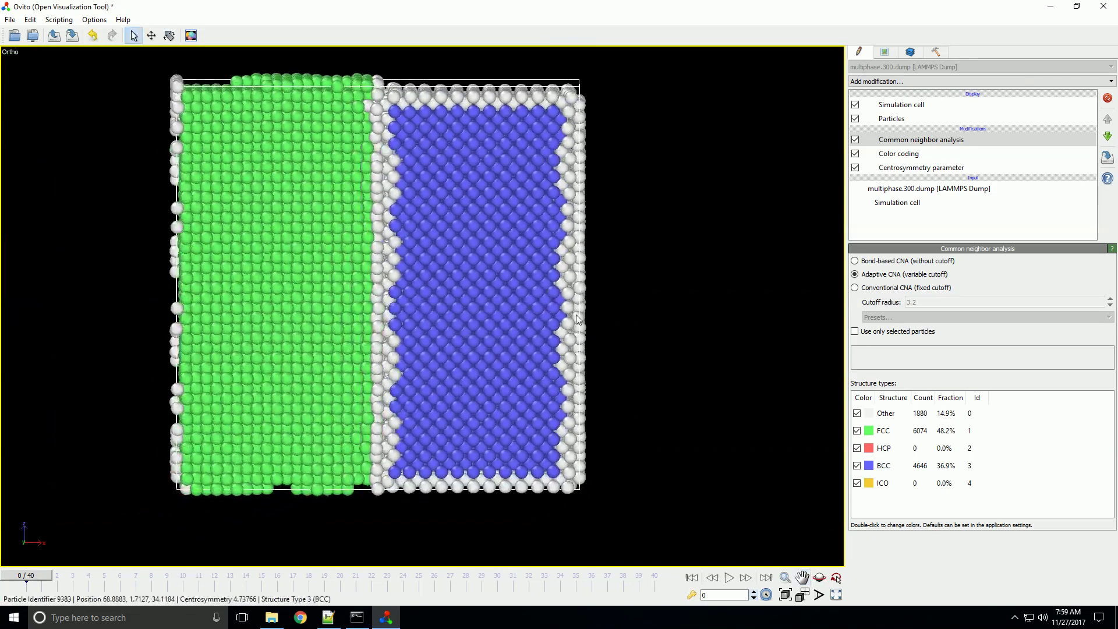
Play the animation, move the time slider to frame 40, and orbit and pan to inspect the result
left_click(730, 581)
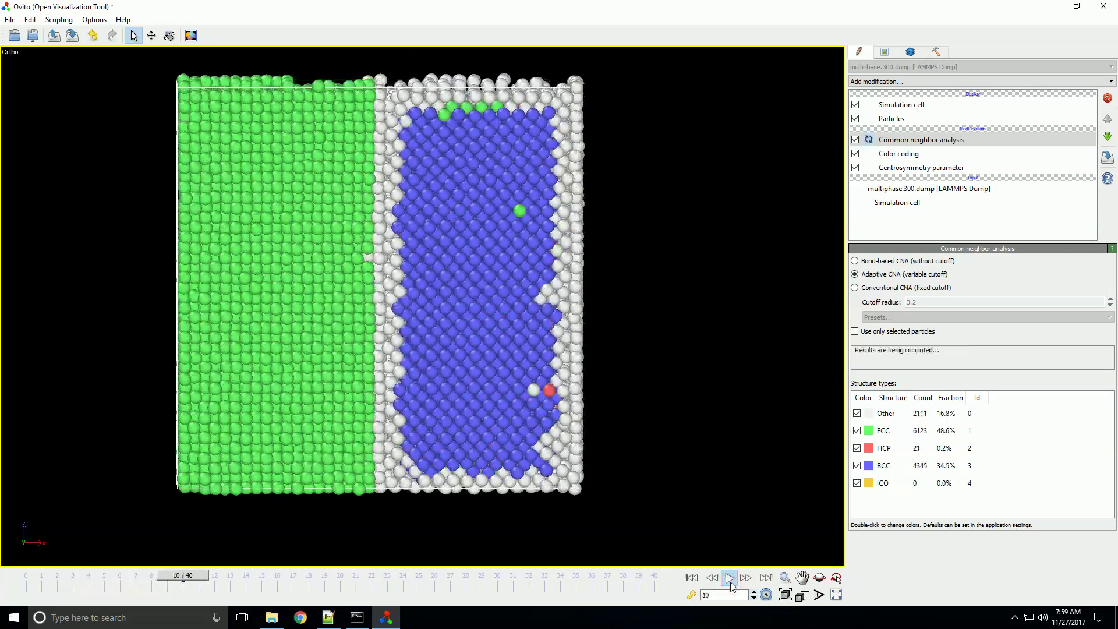
mouse_move(406, 231)
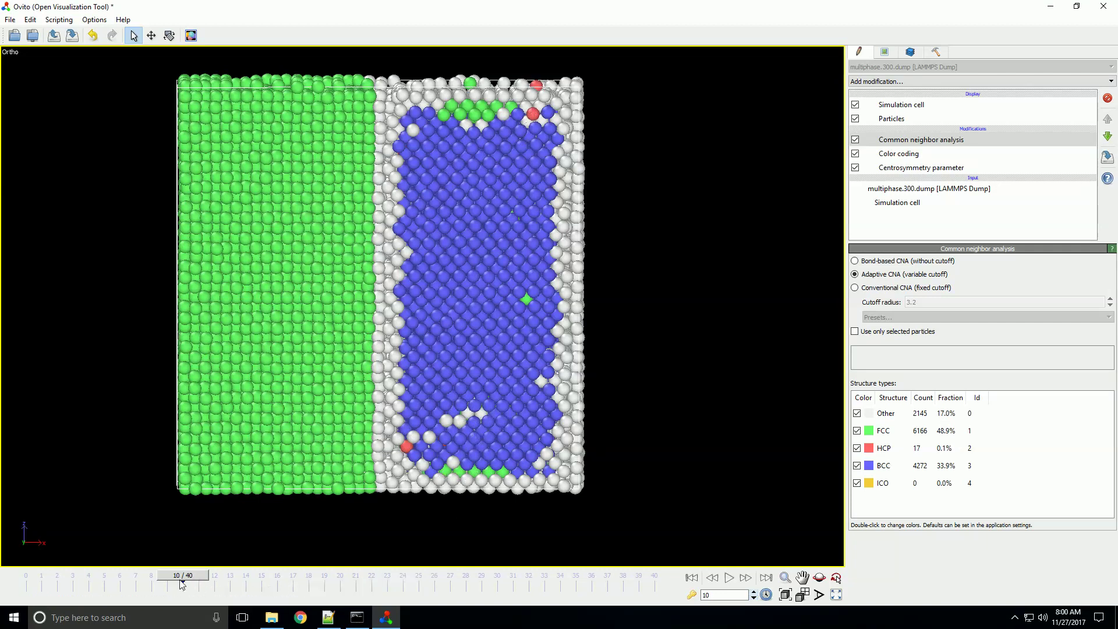
left_click_drag(227, 568, 709, 538)
left_click_drag(480, 363, 506, 353)
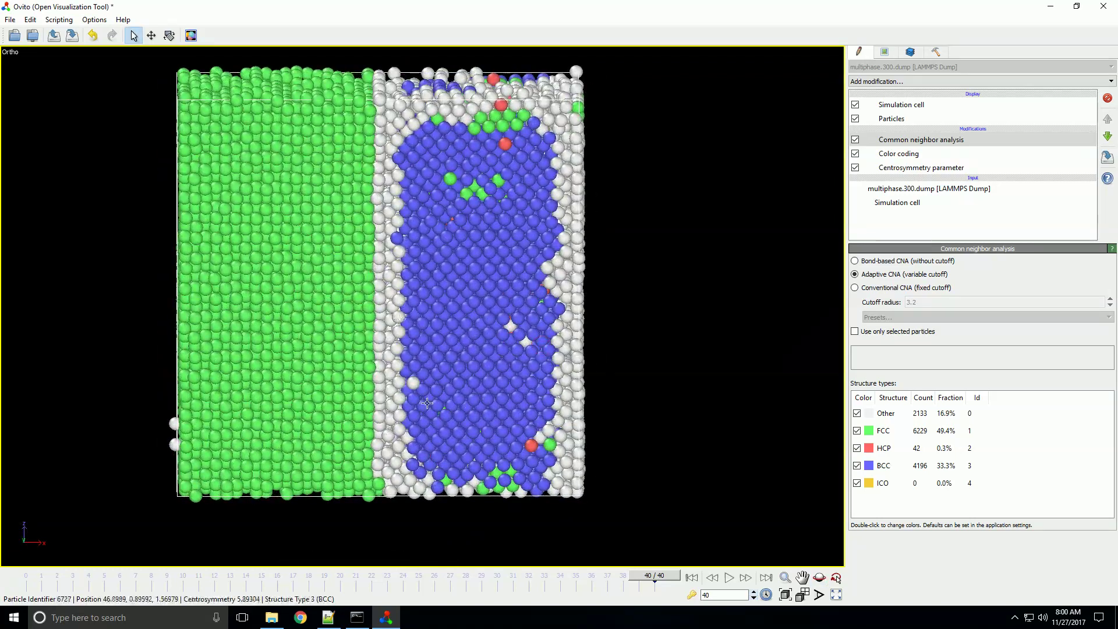
mouse_move(458, 427)
left_mouse_down()
mouse_move(489, 441)
mouse_move(463, 326)
mouse_move(447, 338)
mouse_move(446, 419)
left_mouse_up()
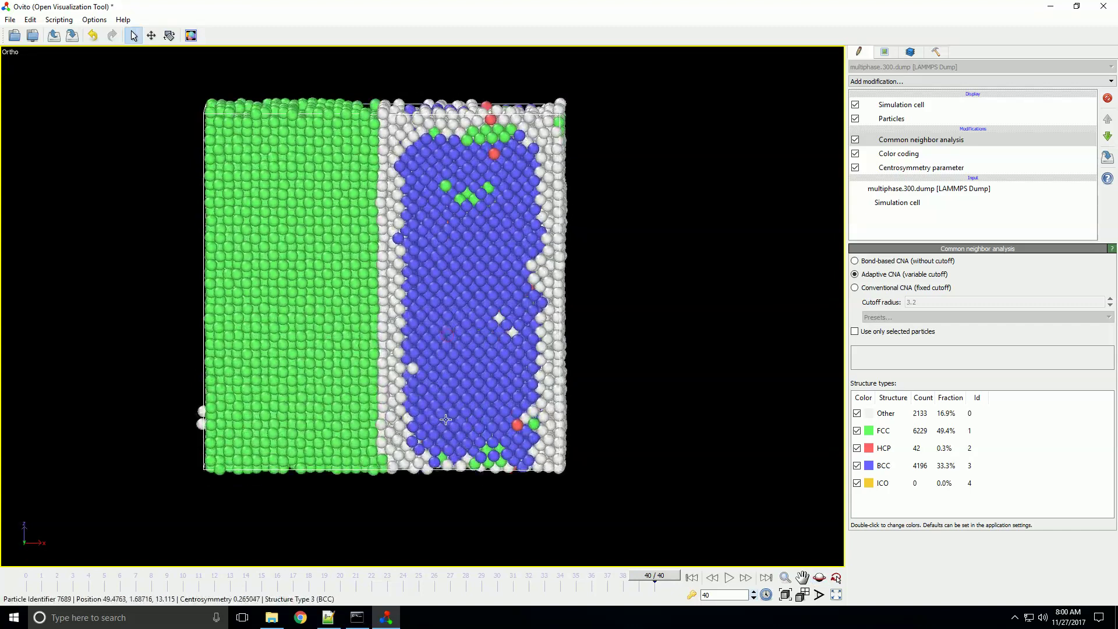
right_click_drag(445, 419, 526, 465)
mouse_move(440, 369)
left_mouse_down()
mouse_move(481, 367)
mouse_move(438, 366)
left_mouse_up()
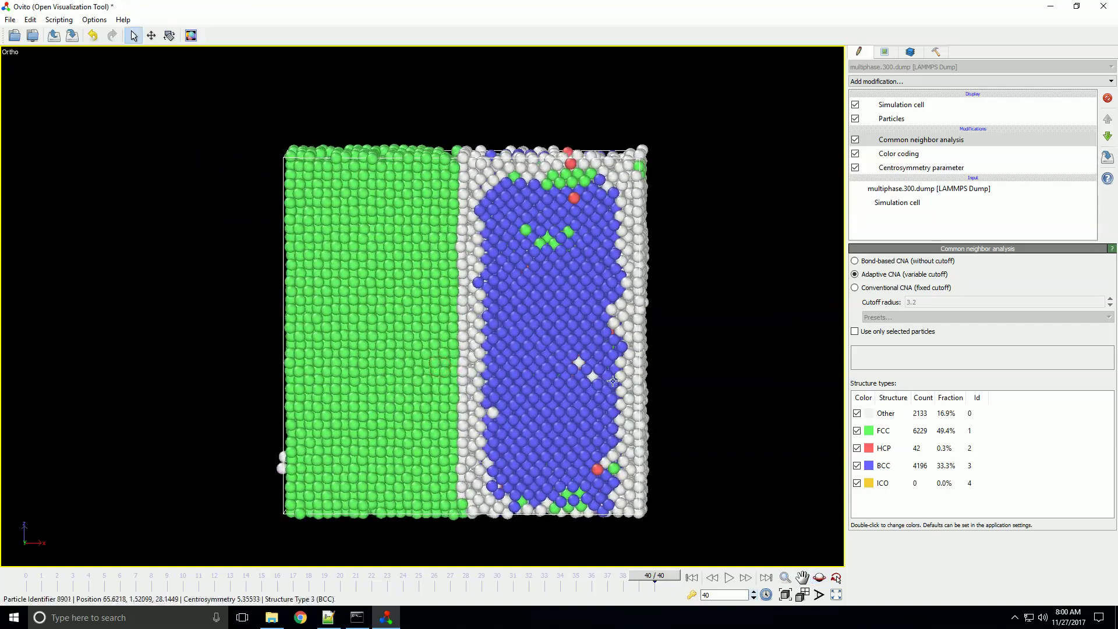
middle_click_drag(513, 352, 455, 328)
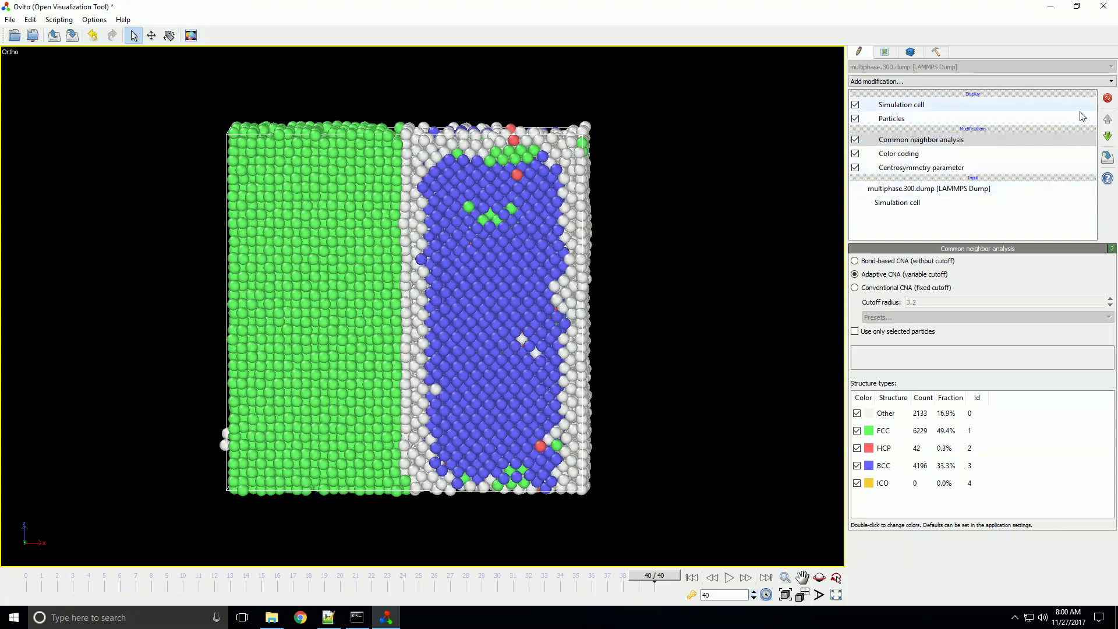
Add Polyhedral template matching, toggle it off and back on, and zoom in on the interface
left_click(988, 82)
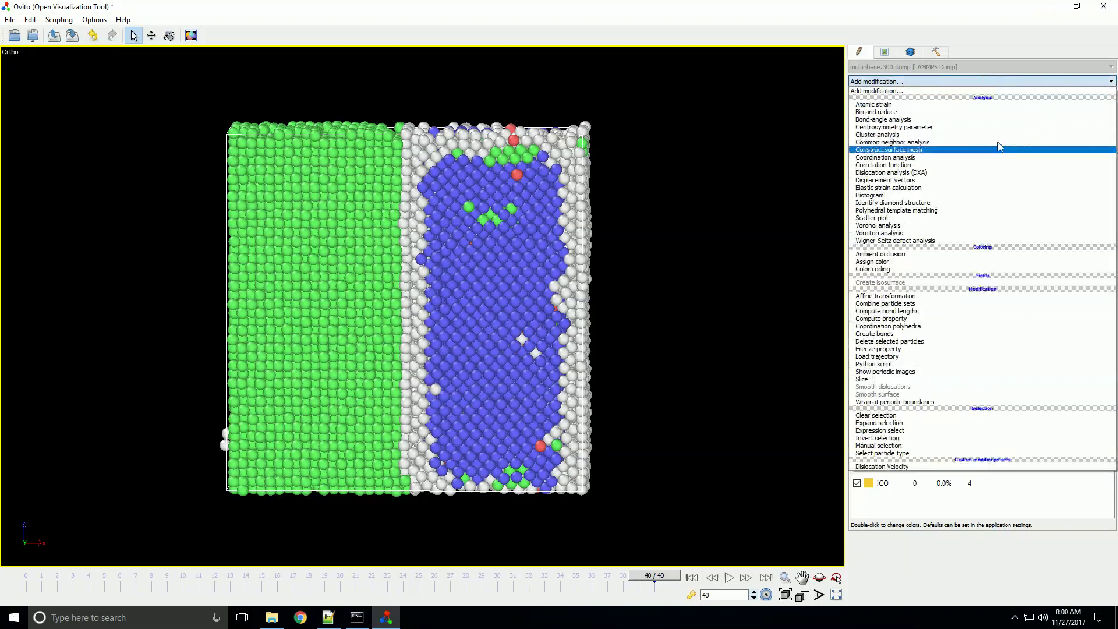
left_click(912, 216)
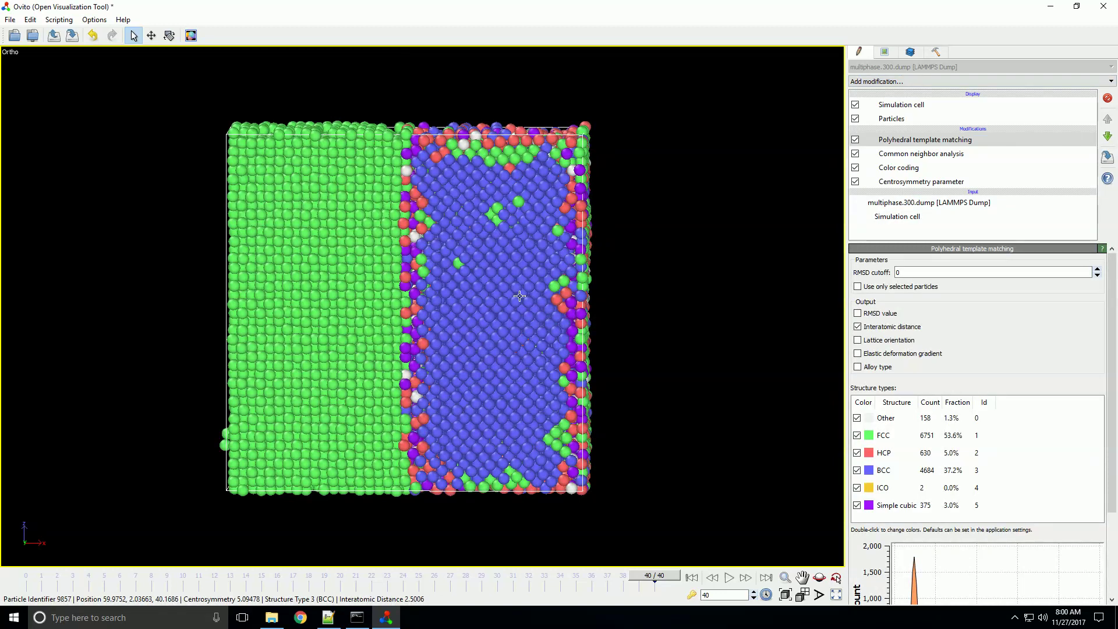
left_click(855, 140)
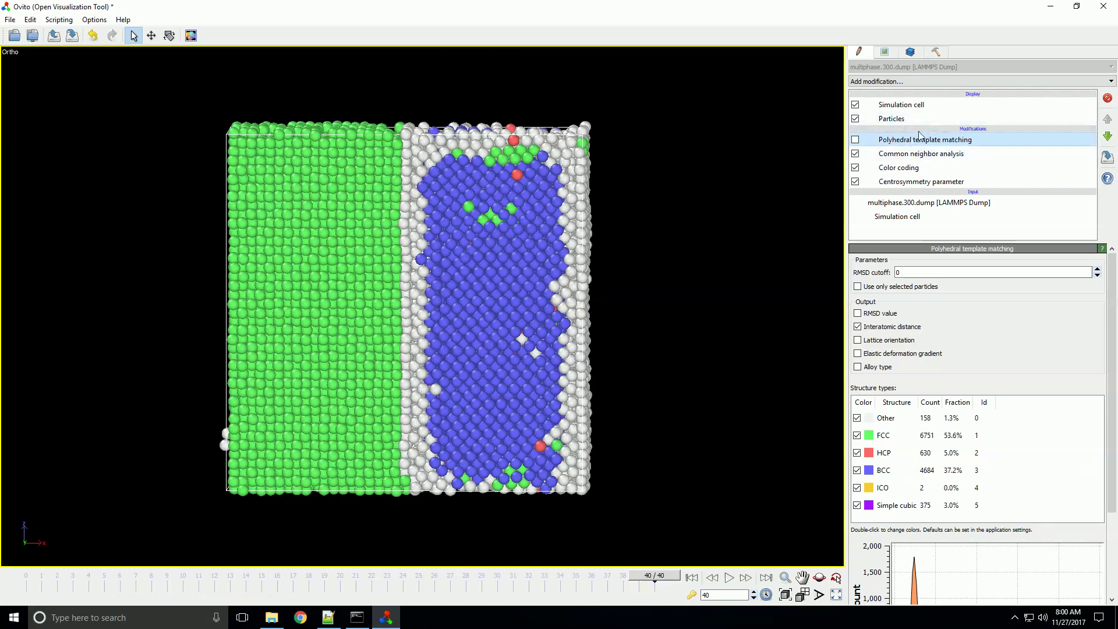
left_click(856, 140)
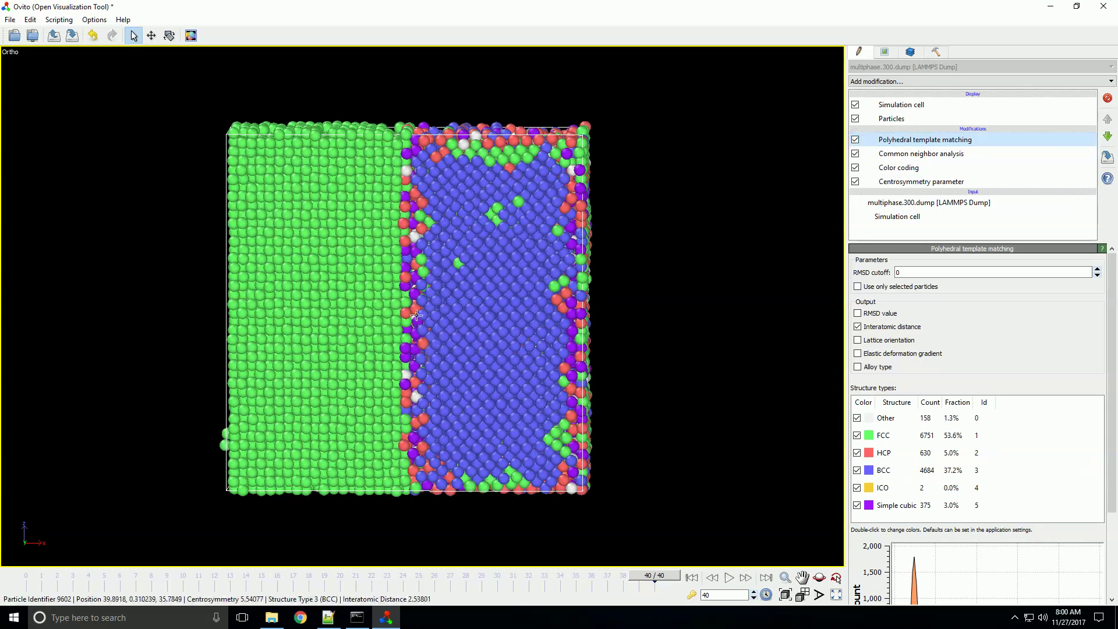
scroll(425, 357, "up", 5)
scroll(426, 272, "up", 1)
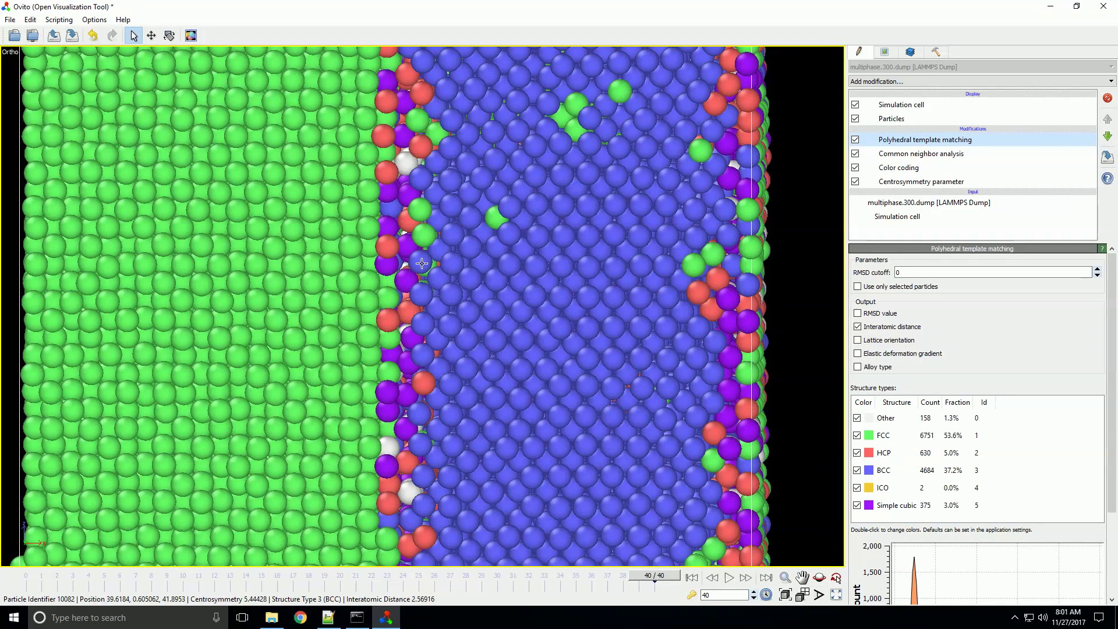
scroll(421, 263, "up", 2)
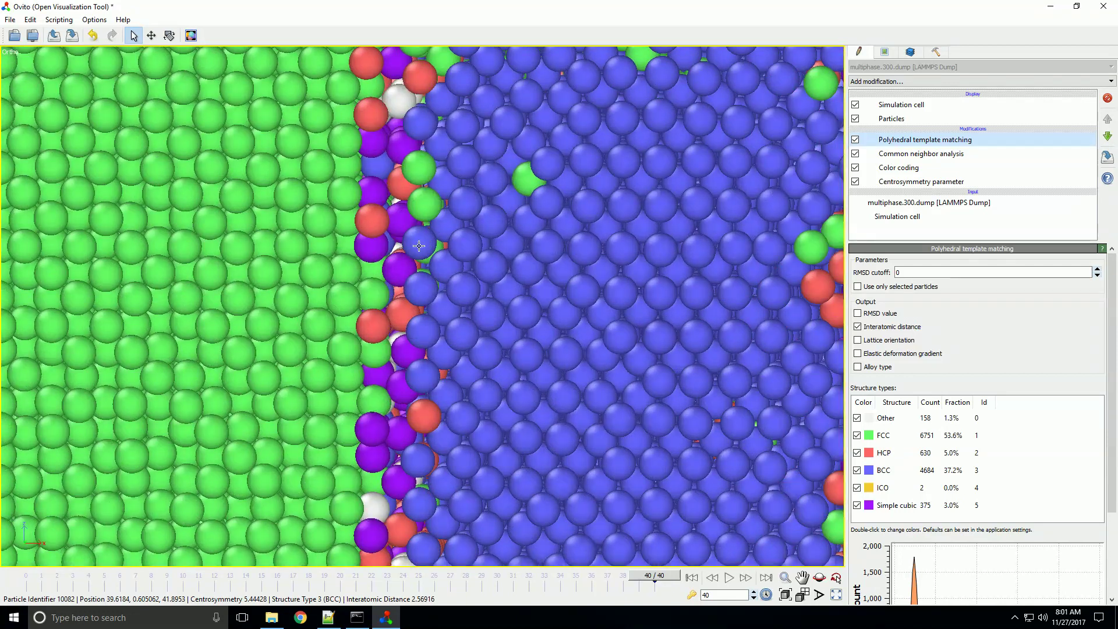
Inspect a boundary particle's properties with Polyhedral template matching active
left_click(936, 52)
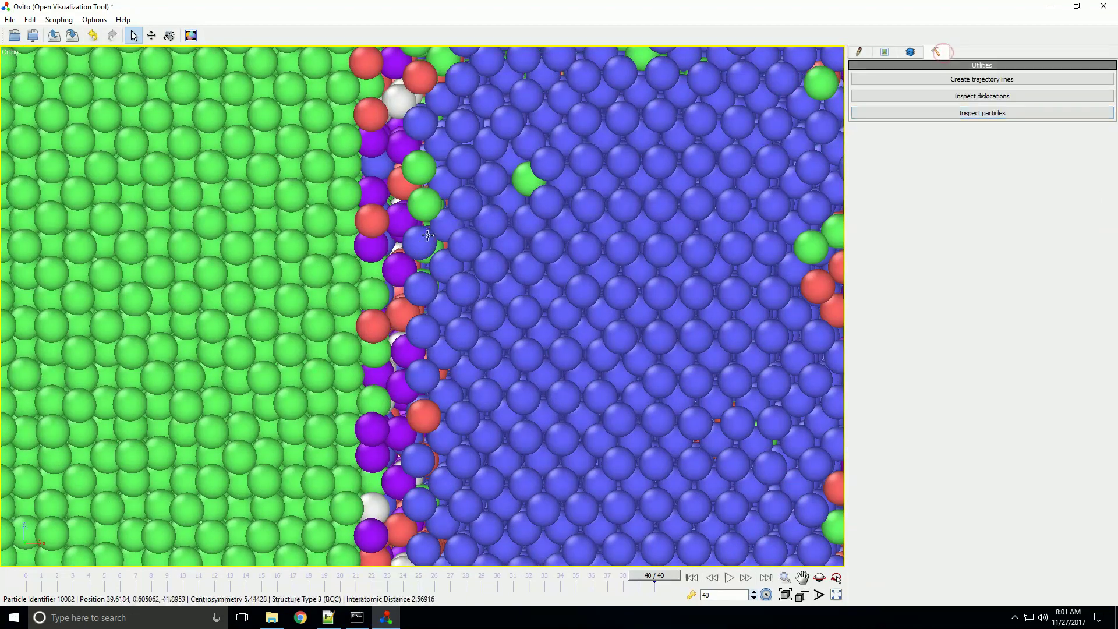
left_click(983, 113)
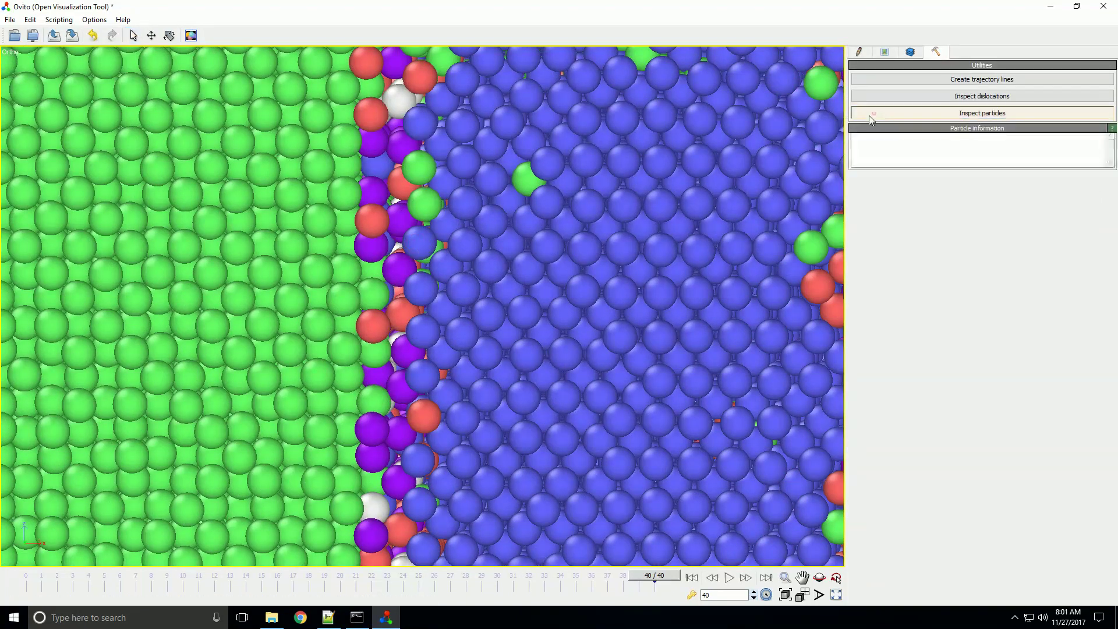
left_click(422, 240)
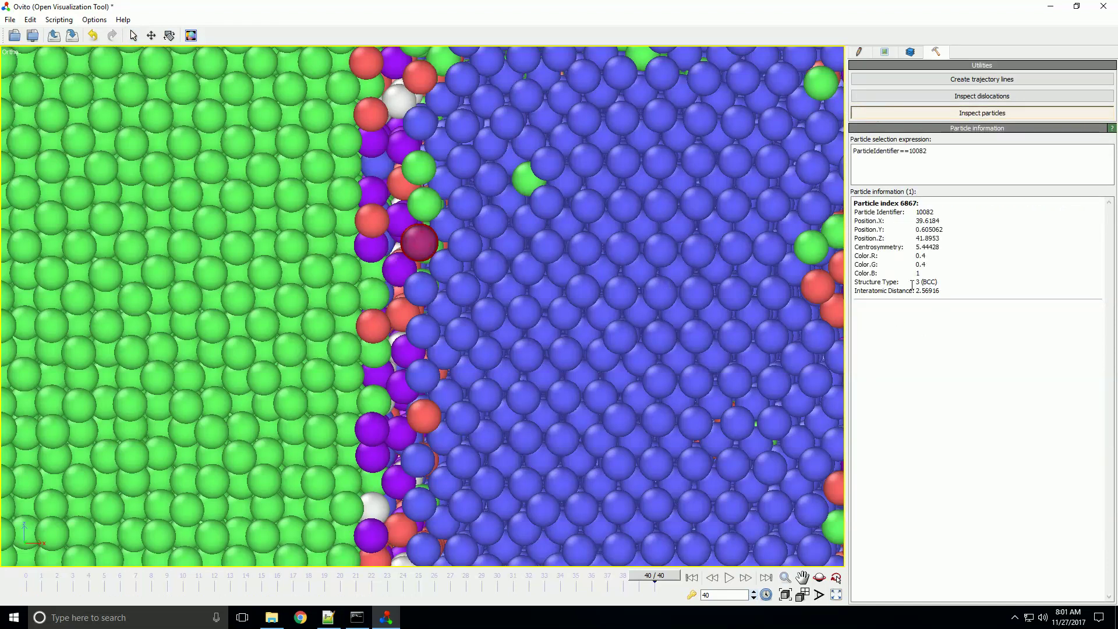
Switch off Polyhedral template matching and inspect another interface particle's properties
left_click(856, 52)
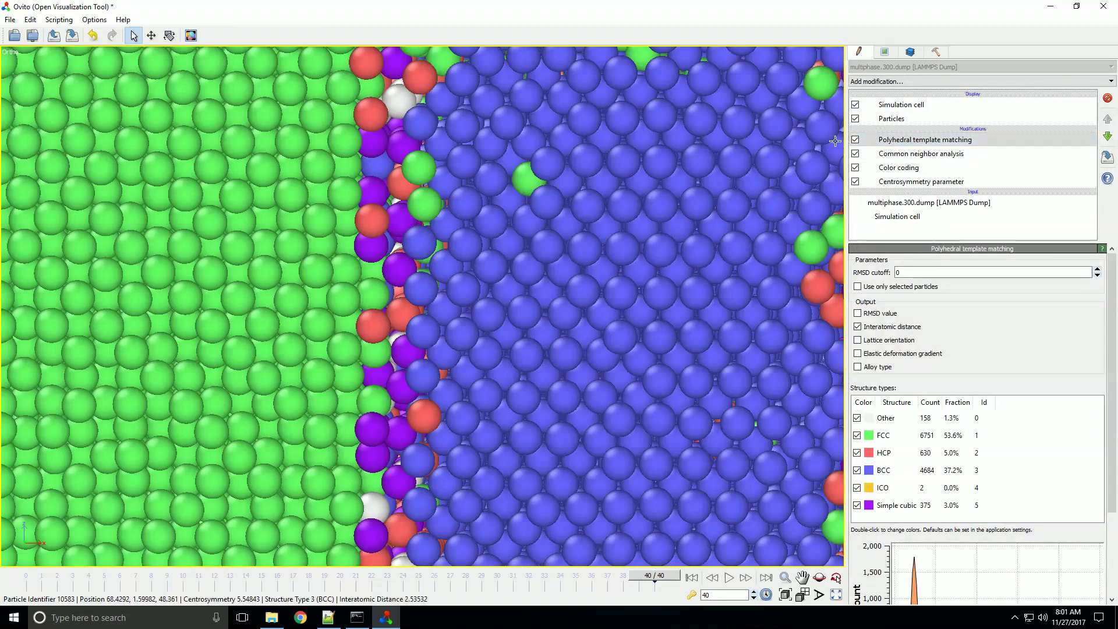
left_click(855, 140)
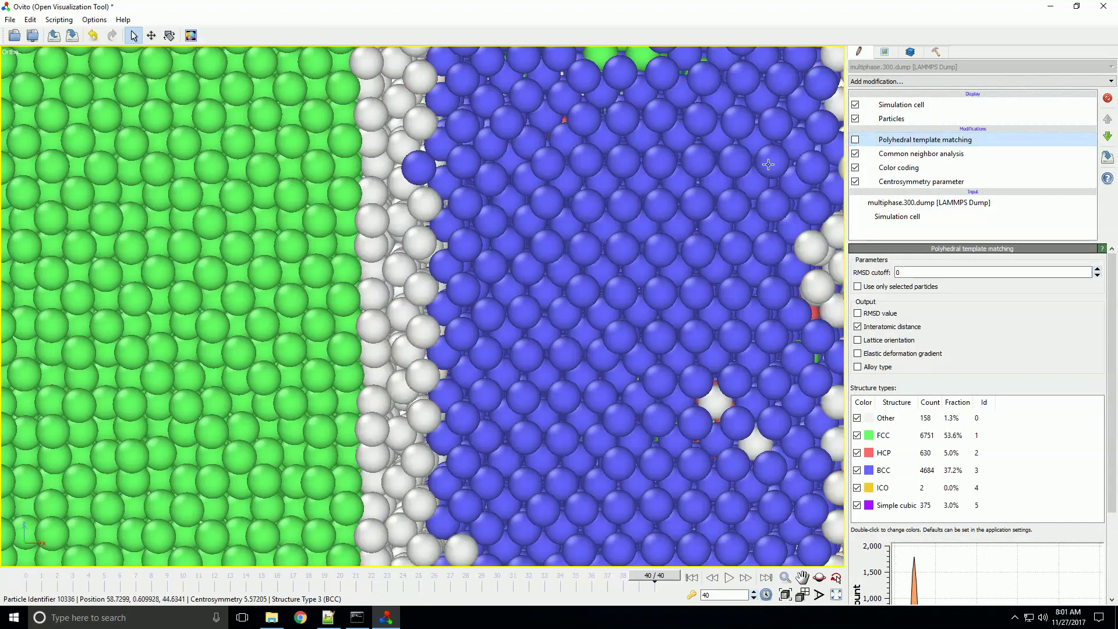
left_click(936, 52)
left_click(947, 114)
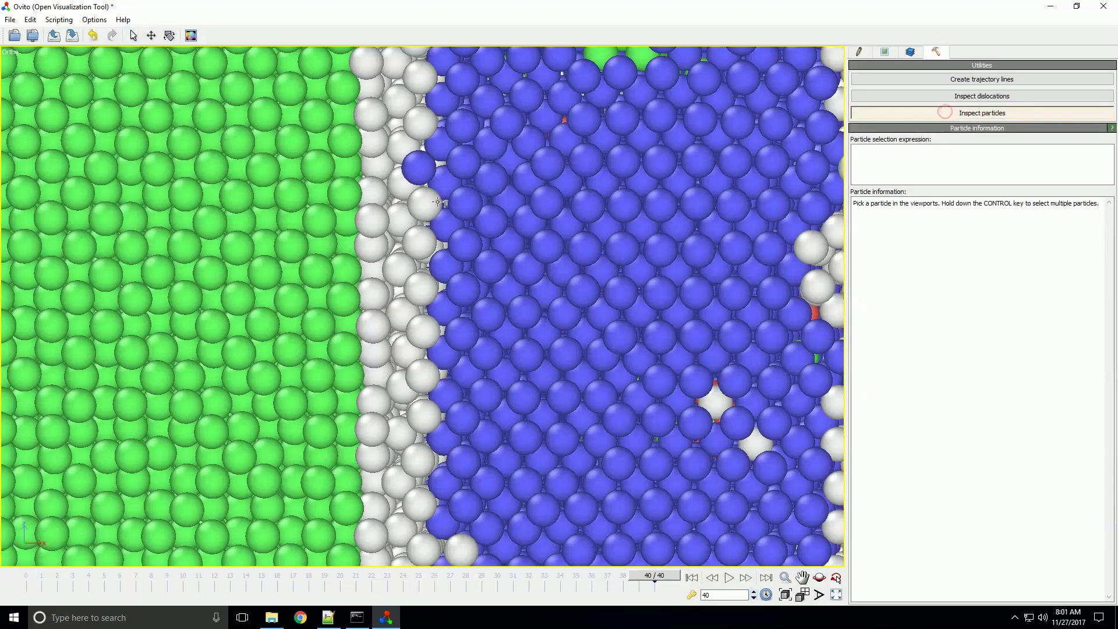
left_click(433, 205)
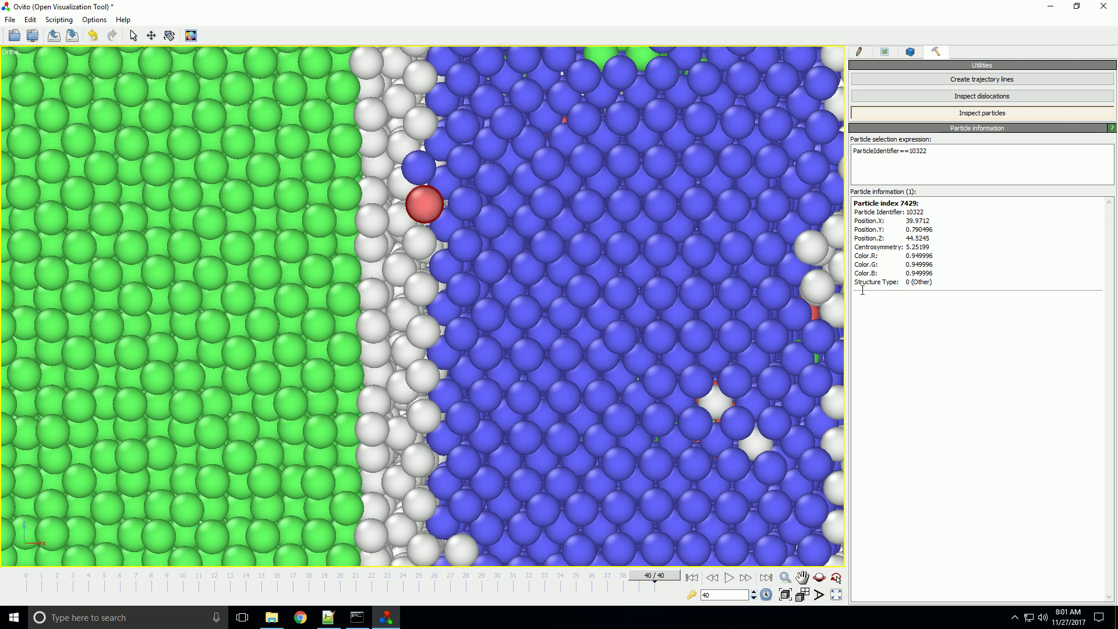
left_click(857, 53)
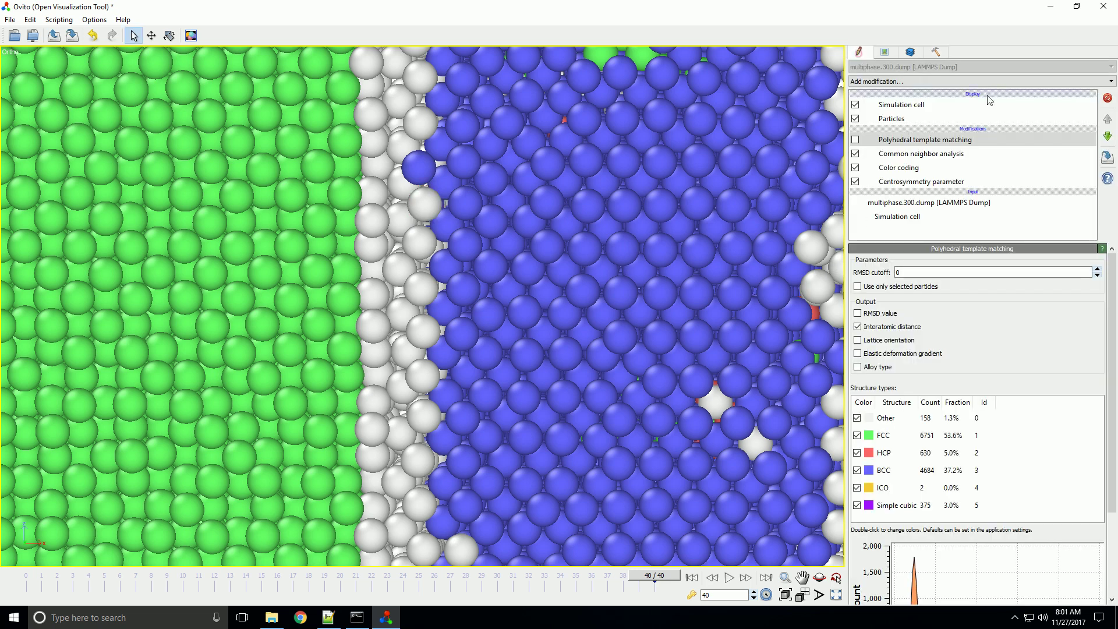
Re-enable Polyhedral template matching and zoom out on the particles
left_click(855, 140)
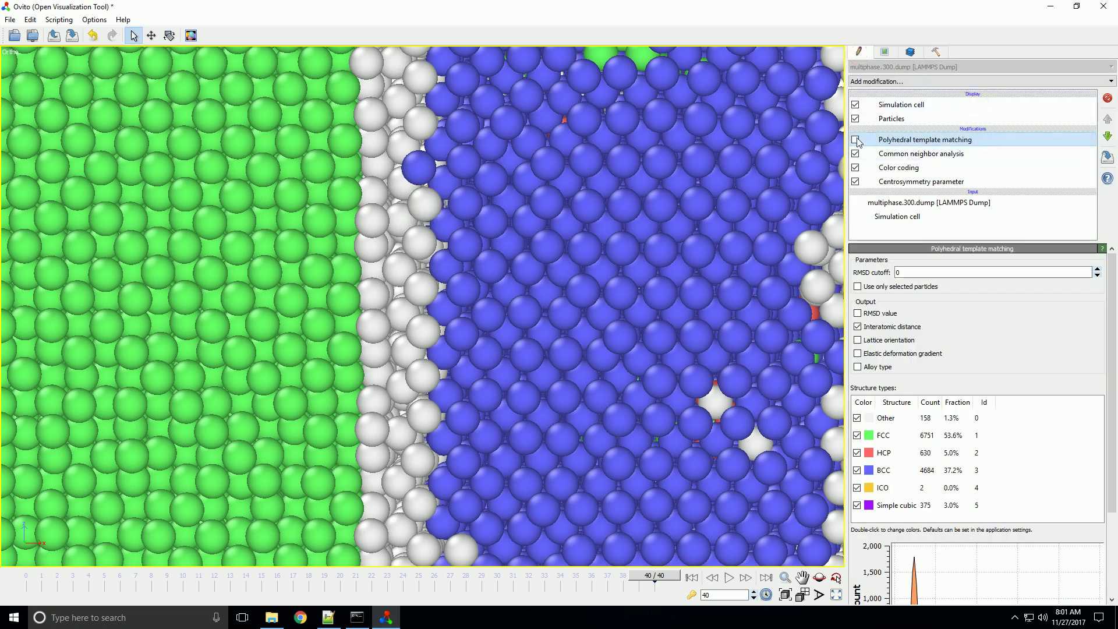
left_click_drag(469, 237, 457, 229)
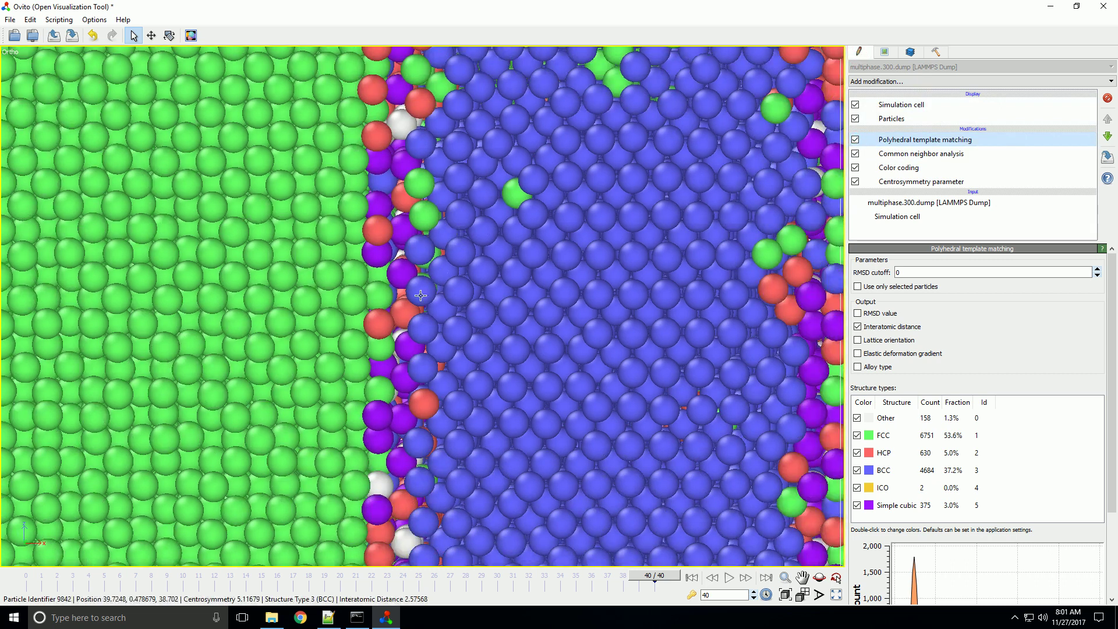
scroll(389, 263, "down", 5)
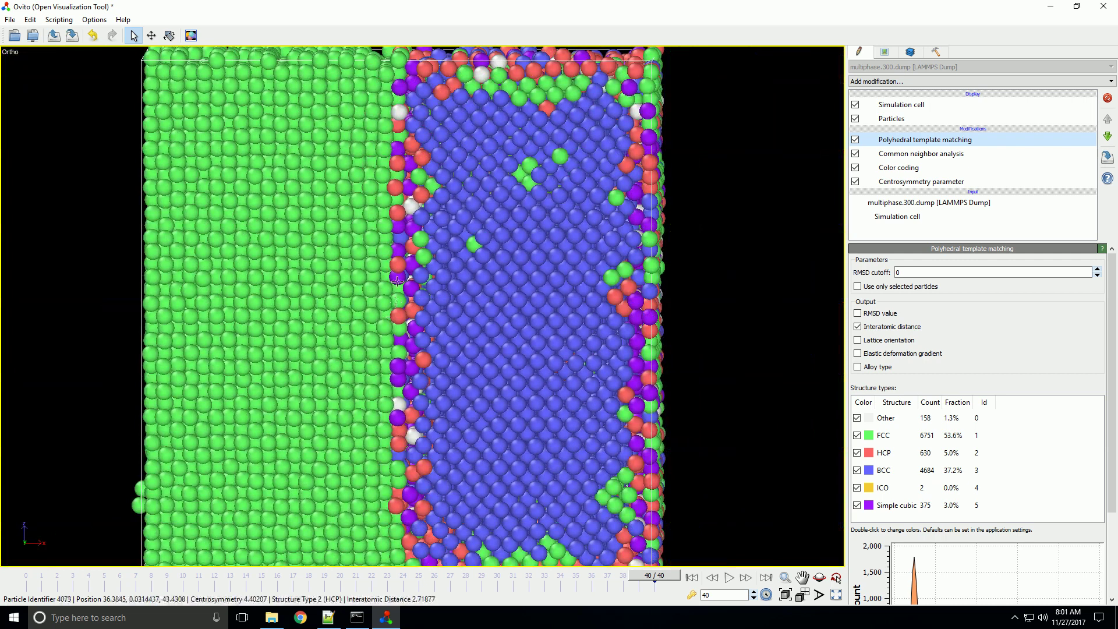
scroll(408, 321, "down", 3)
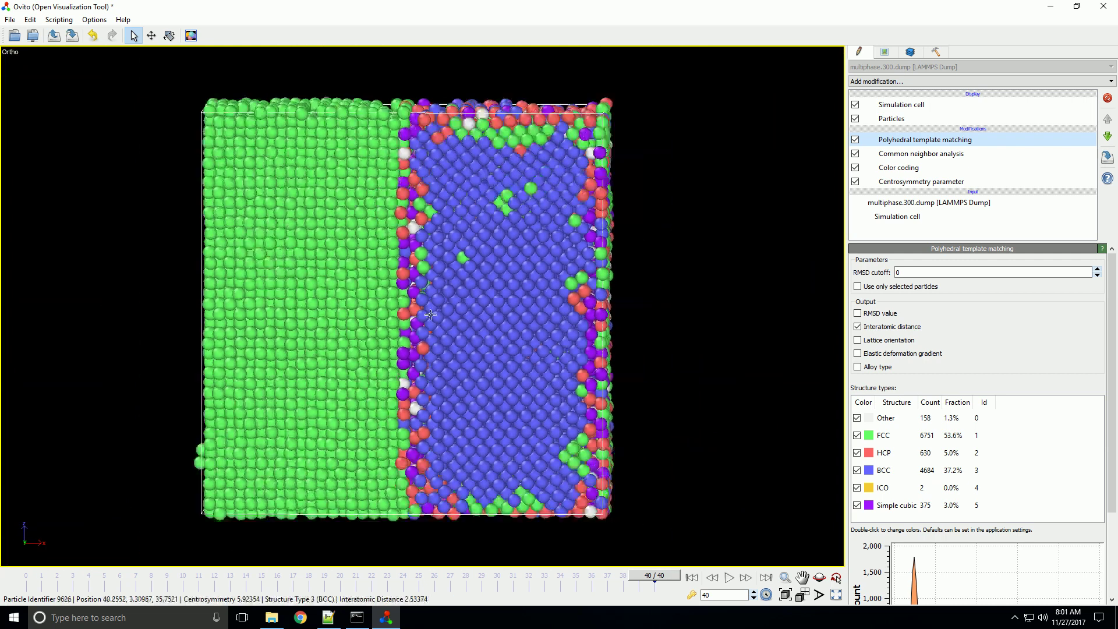
Orbit the cell to show its top, left and right faces, and scroll to the RMSD histogram
left_click_drag(387, 342, 499, 302)
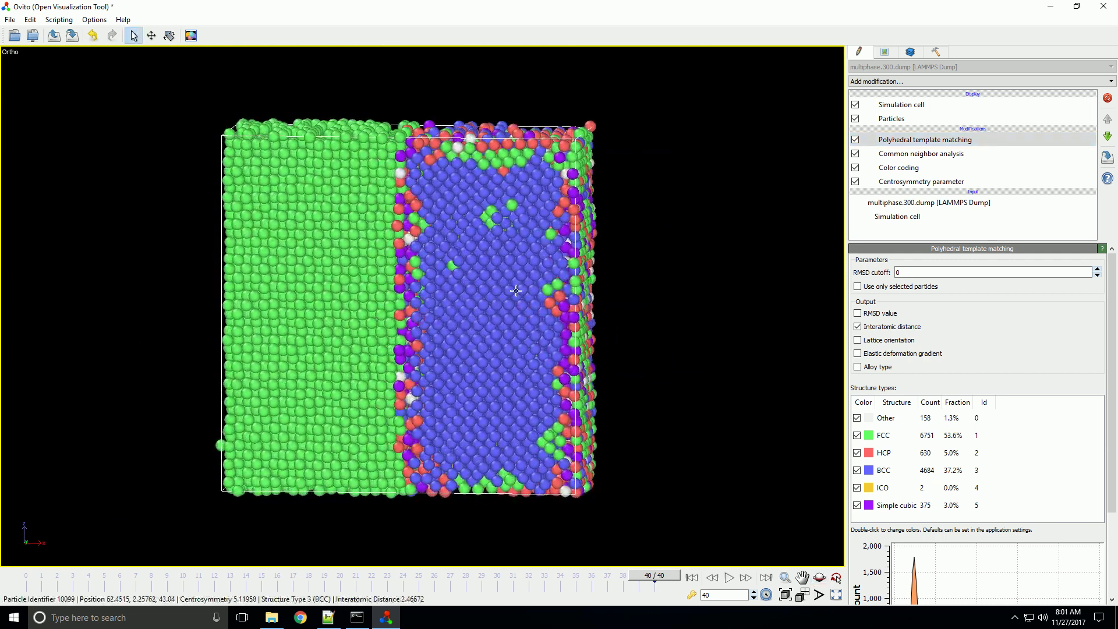
right_click_drag(561, 285, 559, 320)
left_click_drag(507, 336, 526, 322)
mouse_move(419, 328)
left_mouse_down()
mouse_move(429, 350)
mouse_move(441, 329)
left_mouse_up()
right_click(441, 328)
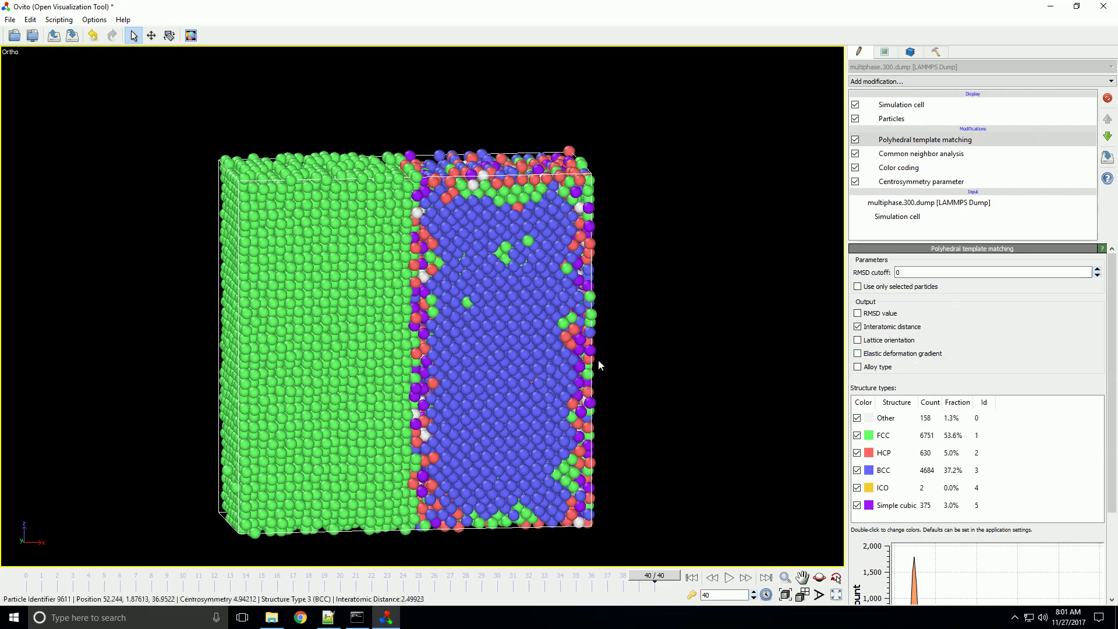
scroll(996, 447, "down", 5)
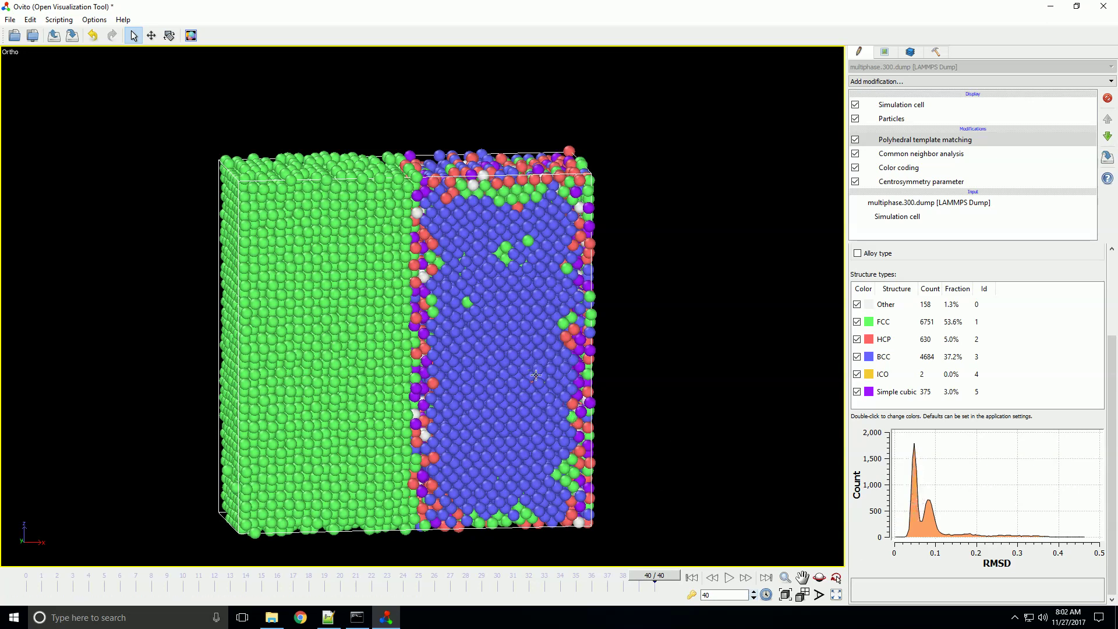
left_click_drag(637, 393, 436, 400)
Load dump.mpiio.plastic5.200 from the nanocrystal folder, replacing the current dataset
mouse_move(495, 316)
key("ctrl+i")
left_click(282, 41)
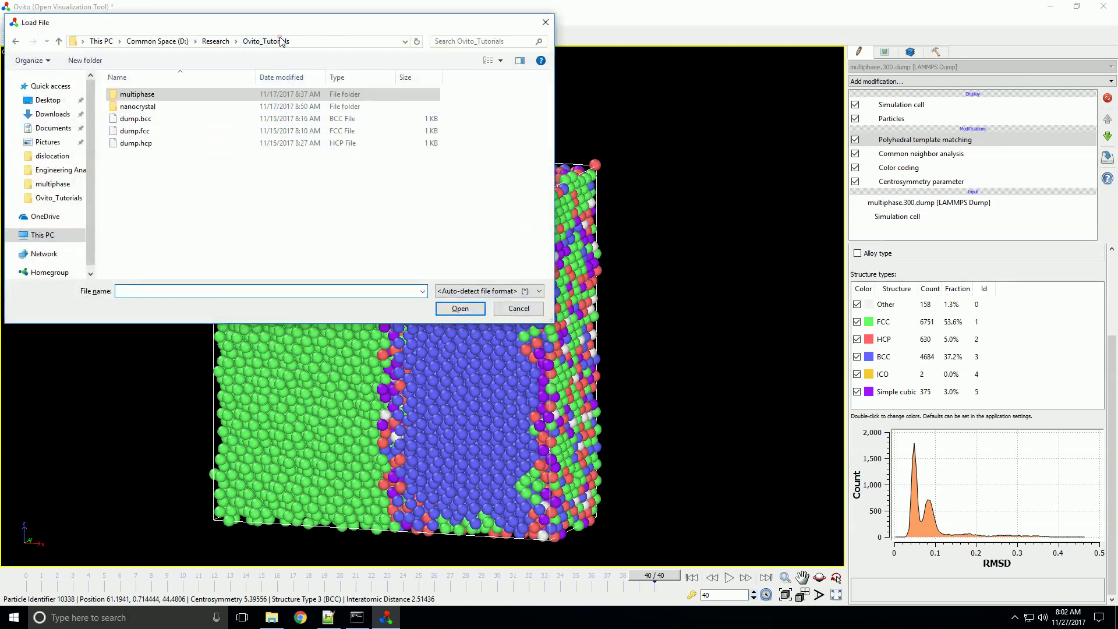
double_click(179, 106)
left_click(210, 93)
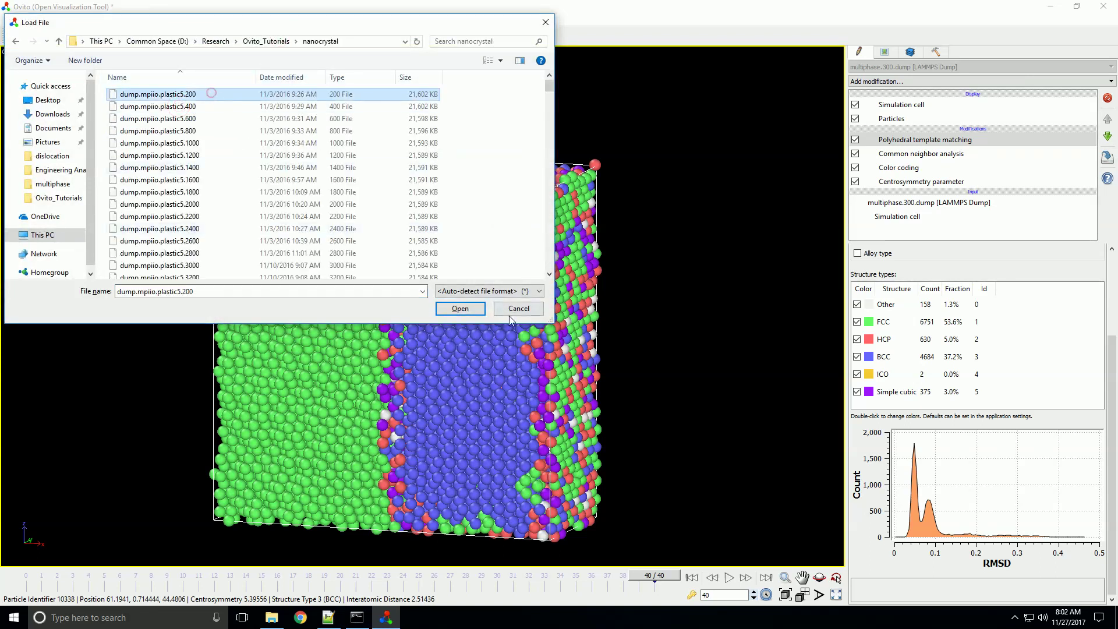
left_click(460, 309)
left_click(585, 325)
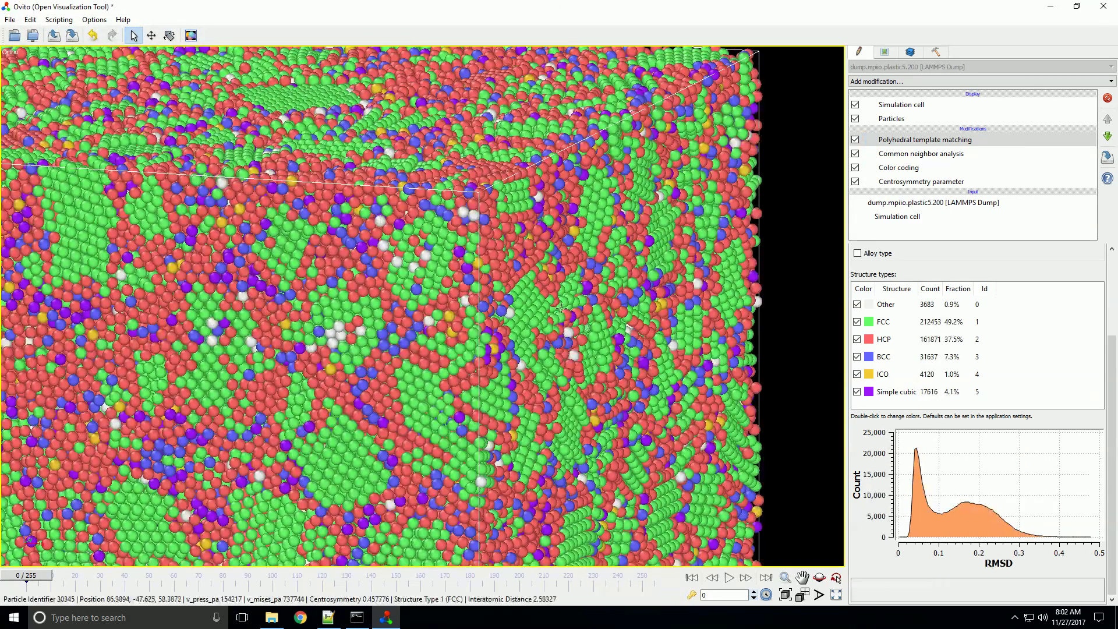
Orbit, pan and zoom around the nanocrystal cube, ending near a top-down view
scroll(381, 331, "down", 5)
left_click_drag(382, 330, 412, 315)
right_click_drag(412, 315, 530, 198)
left_click_drag(477, 269, 462, 279)
right_click_drag(461, 280, 435, 318)
scroll(424, 322, "down", 2)
middle_click_drag(435, 317, 436, 313)
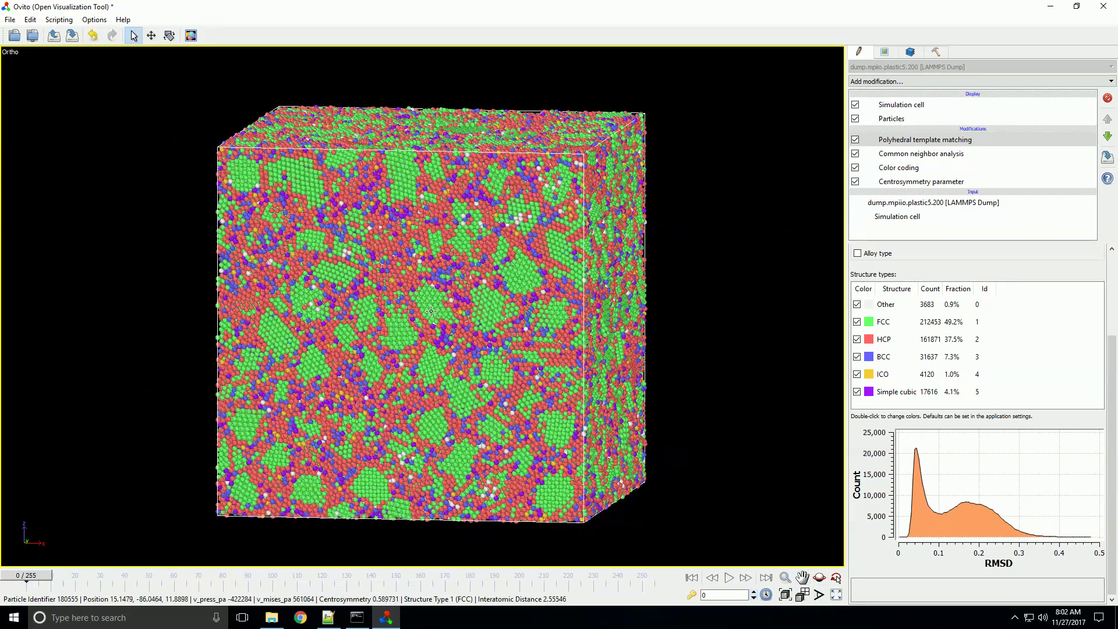
left_click_drag(431, 311, 469, 307)
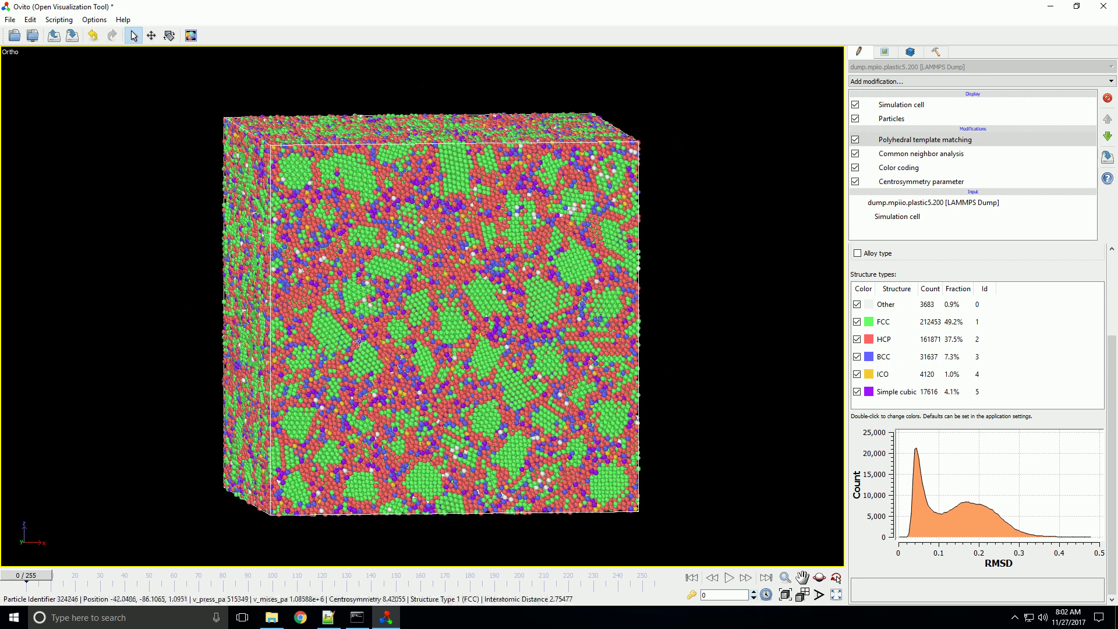
left_click_drag(421, 255, 414, 264)
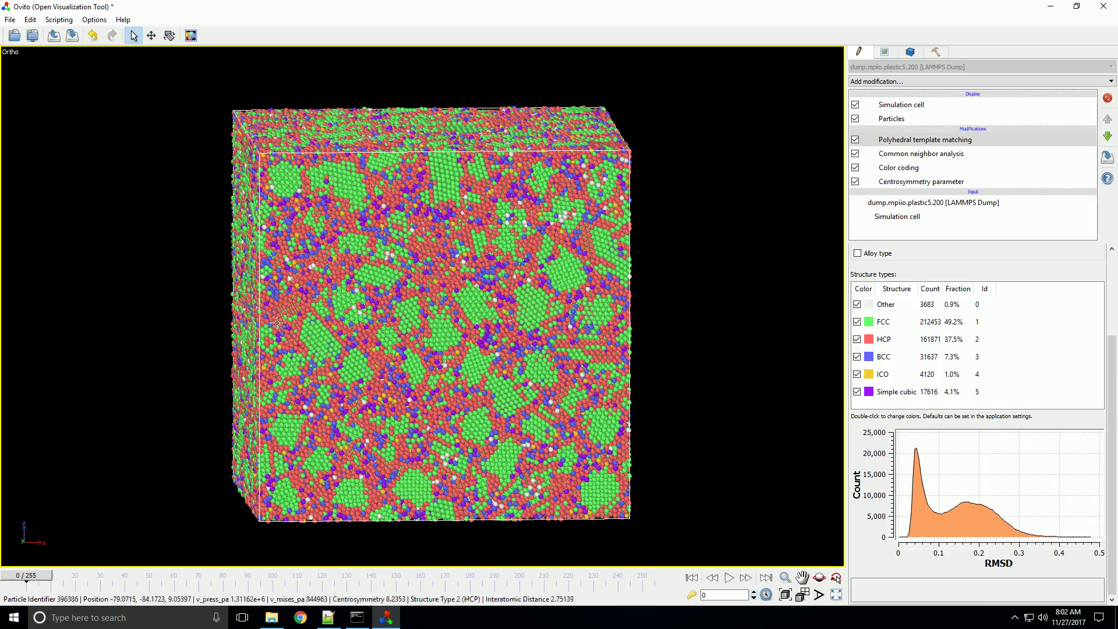
scroll(484, 298, "up", 6)
left_click_drag(484, 298, 466, 306)
left_click_drag(338, 315, 430, 303)
scroll(430, 303, "down", 3)
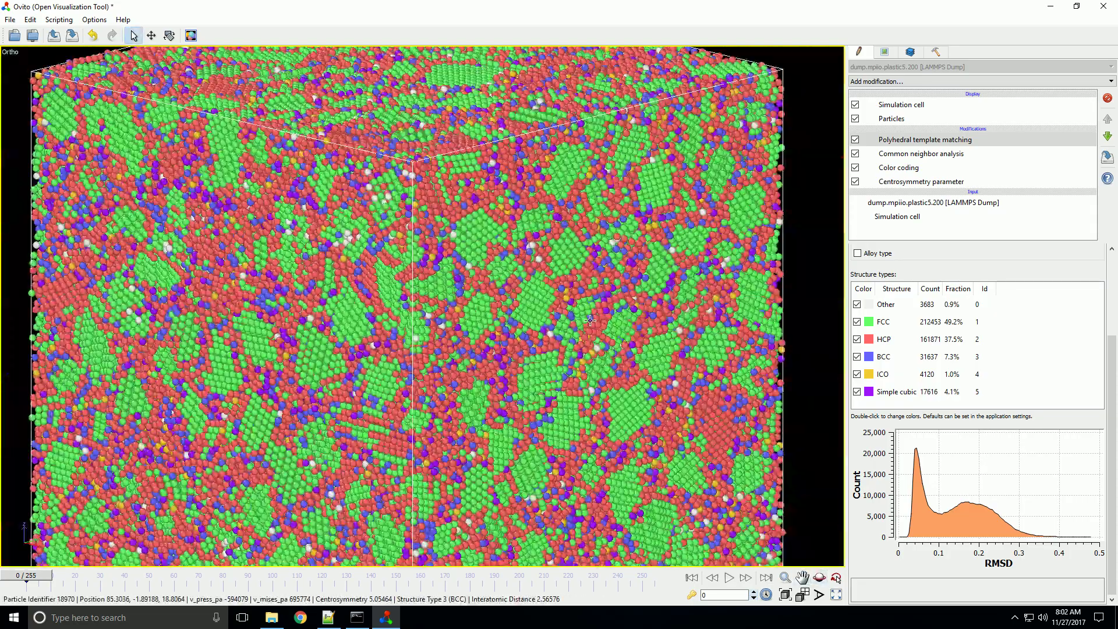
left_click_drag(585, 301, 539, 299)
scroll(519, 321, "down", 1)
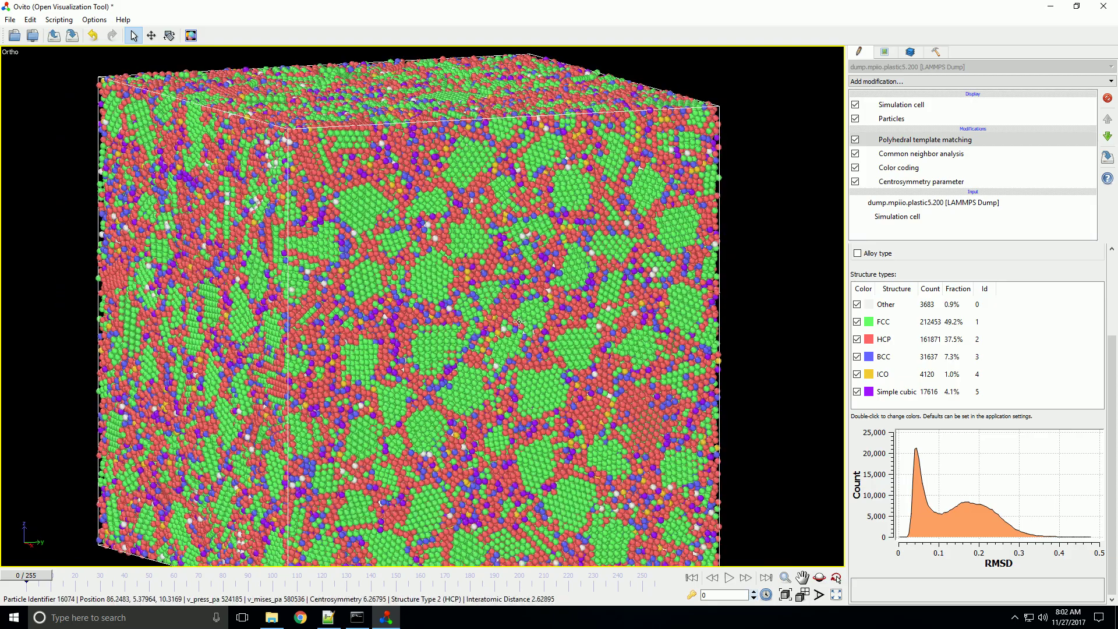
scroll(488, 340, "down", 2)
left_click_drag(457, 377, 423, 394)
right_click_drag(377, 302, 397, 326)
left_click_drag(402, 327, 506, 385)
left_click_drag(518, 320, 551, 330)
scroll(468, 314, "up", 5)
right_click_drag(468, 313, 419, 286)
scroll(419, 285, "down", 2)
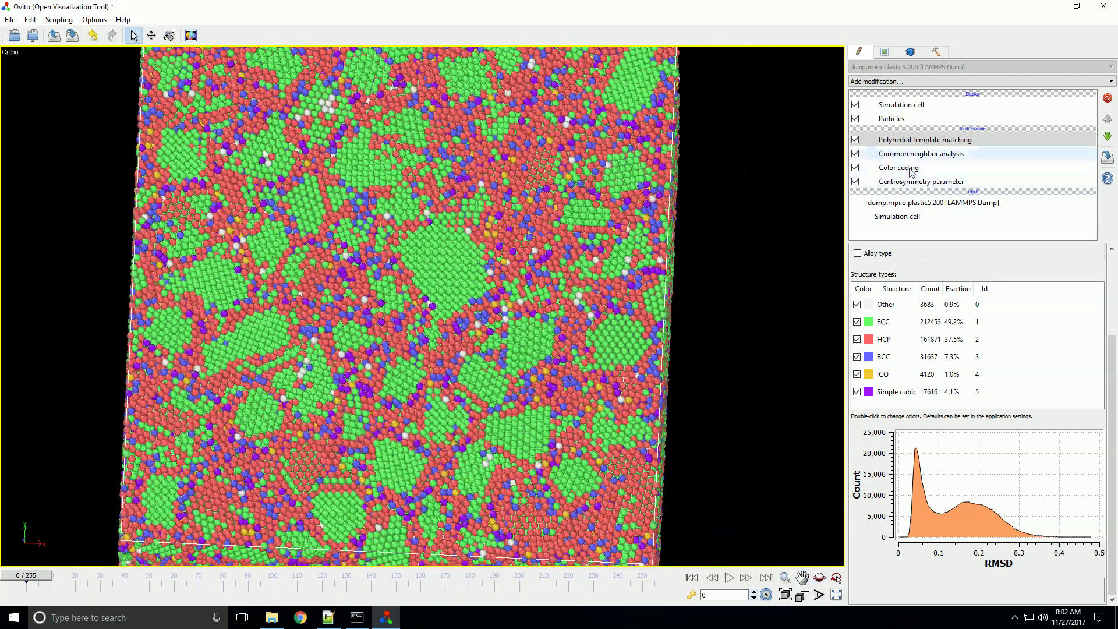
Disable Common neighbor analysis, enable Lattice orientation output in Polyhedral template matching, and select Color coding
left_click(855, 154)
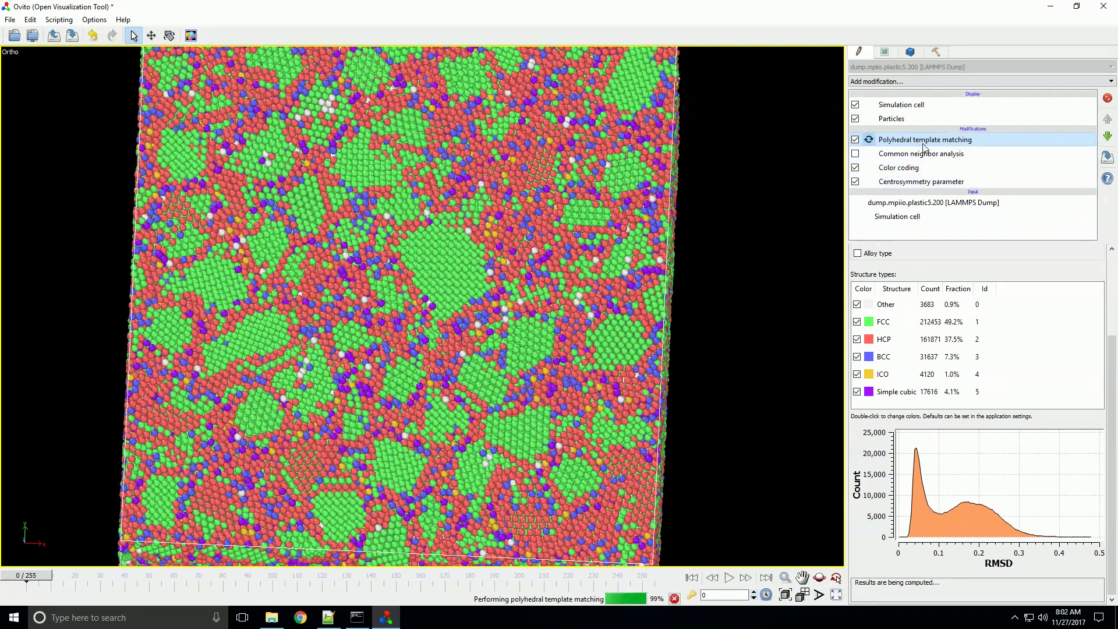
scroll(942, 305, "up", 3)
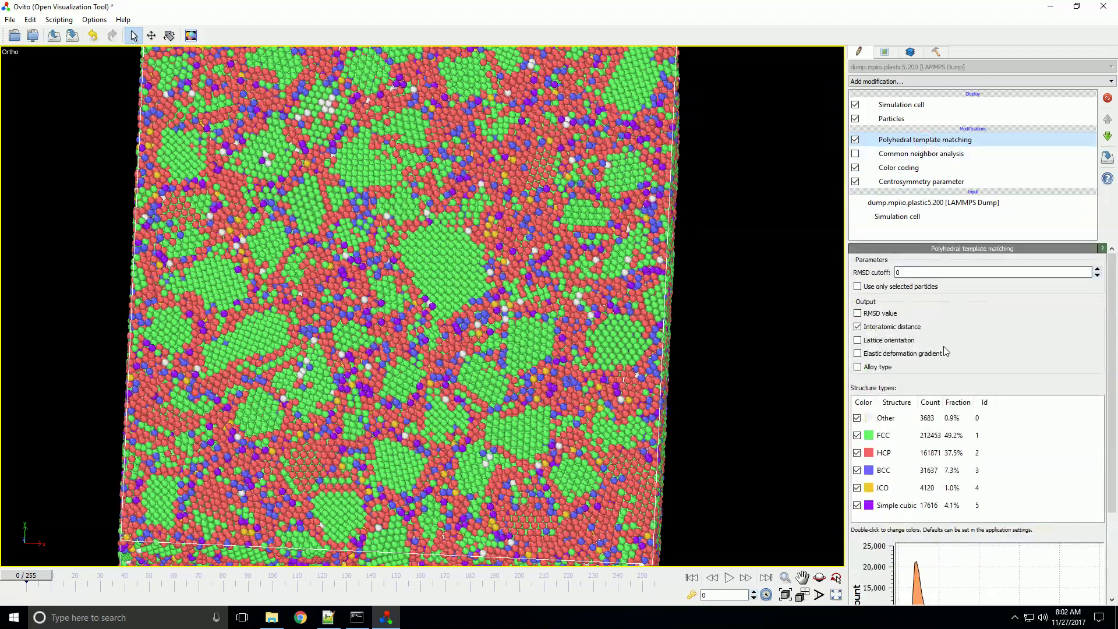
left_click(859, 341)
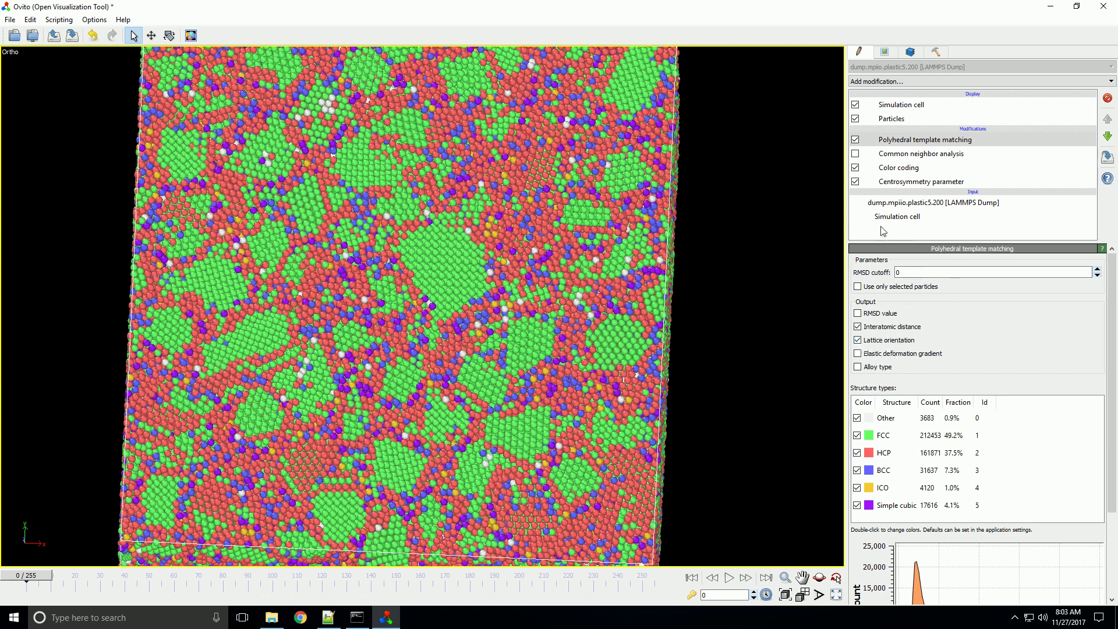
left_click(914, 167)
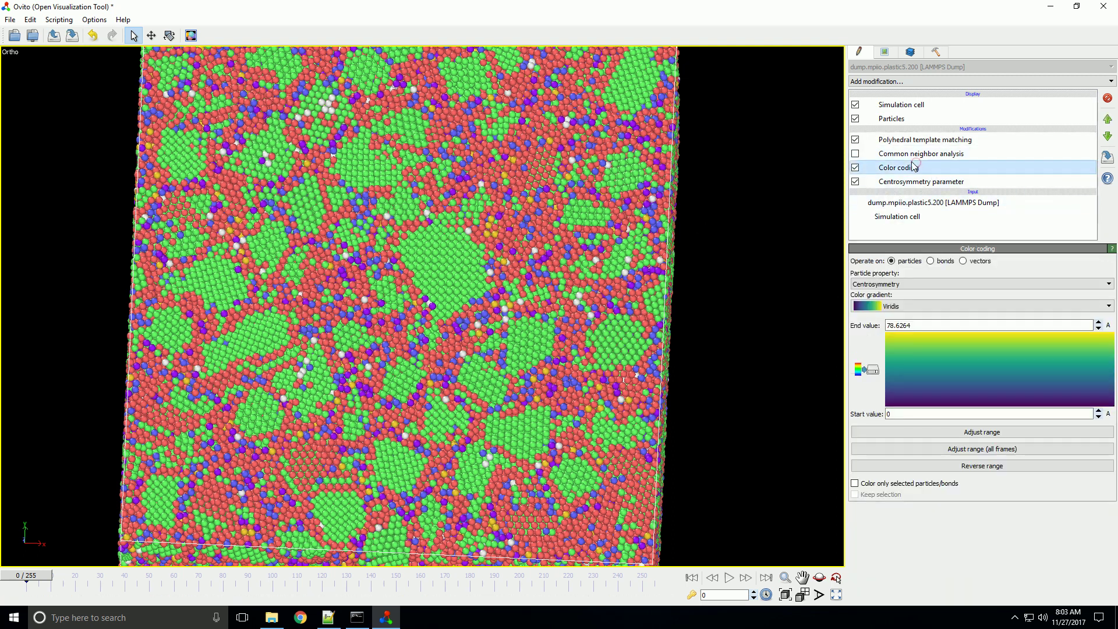
Move Color coding to the pipeline top and colour by Orientation.W, range 0 to 0.999997
left_click(1108, 119)
left_click(1108, 119)
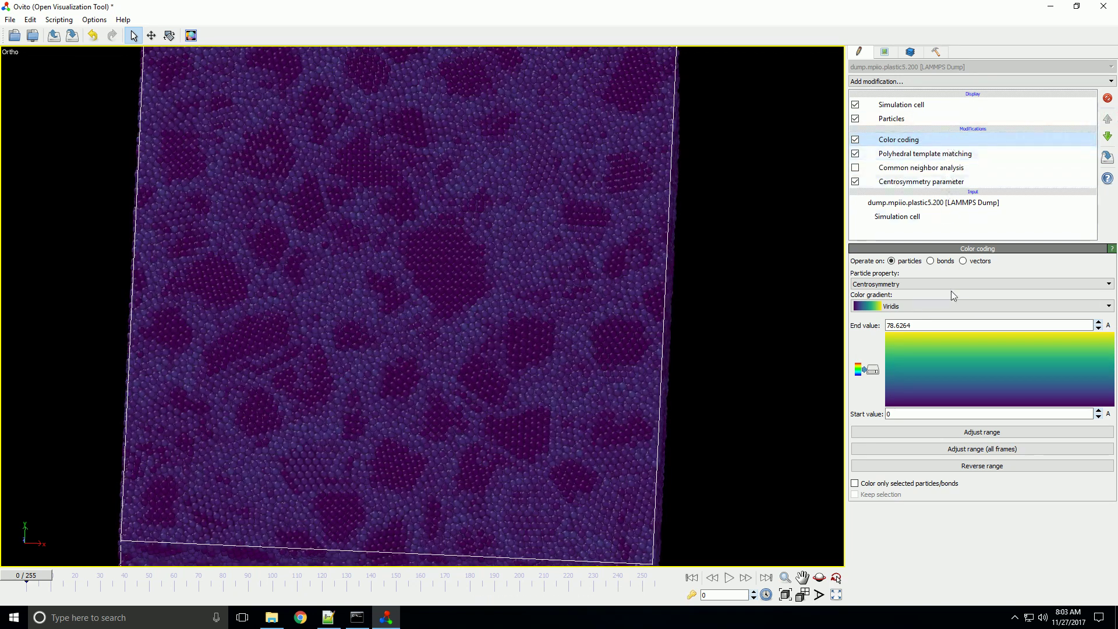
left_click(921, 284)
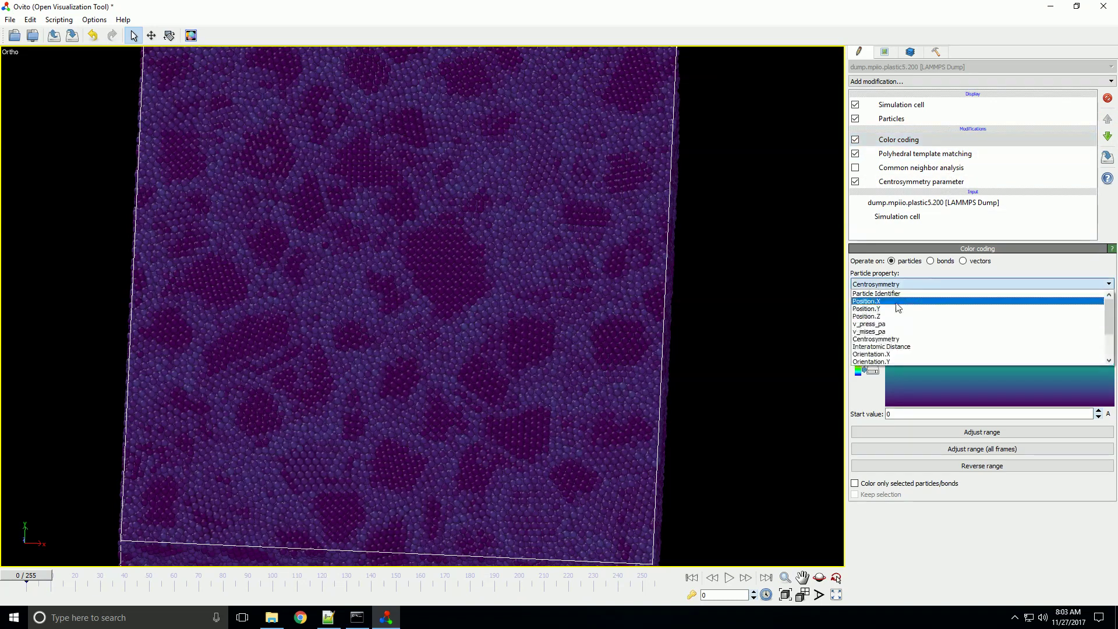
scroll(906, 314, "down", 2)
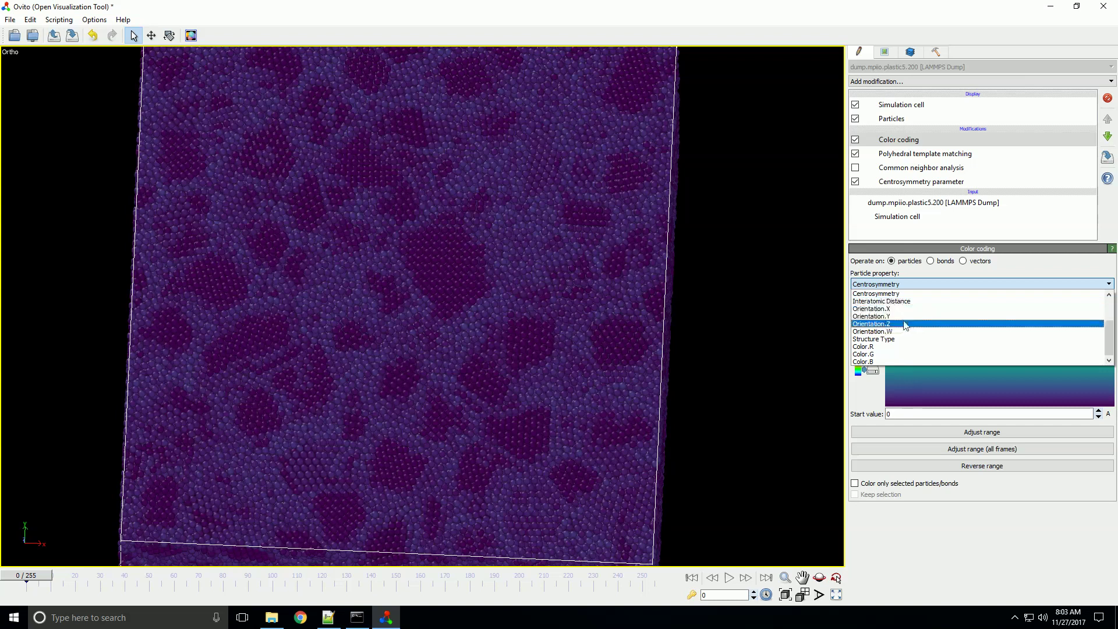
left_click(912, 332)
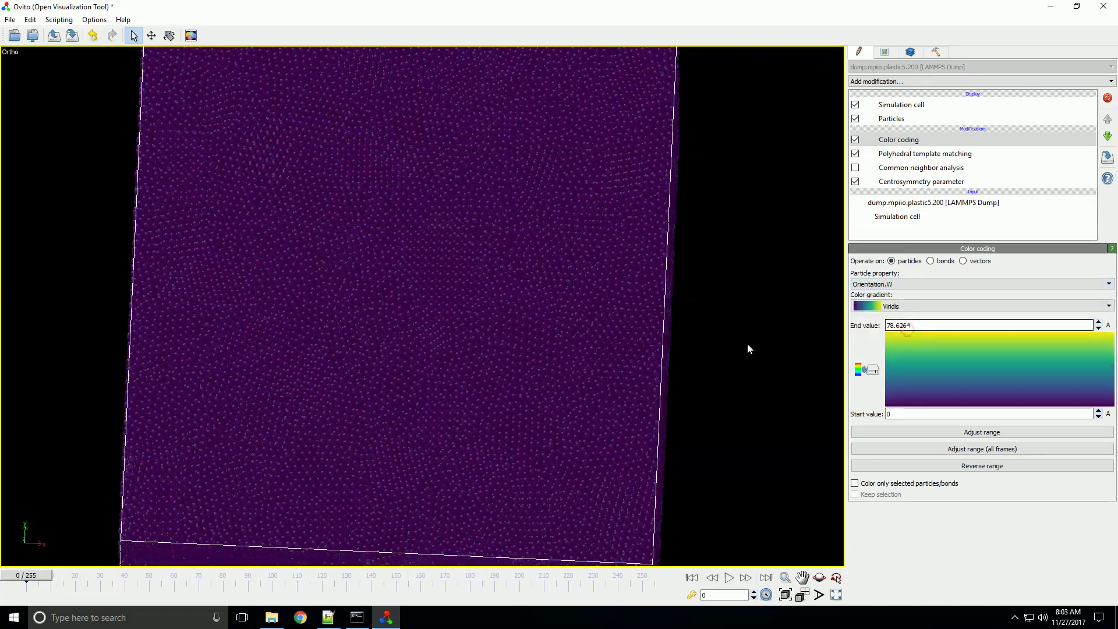
left_click(912, 432)
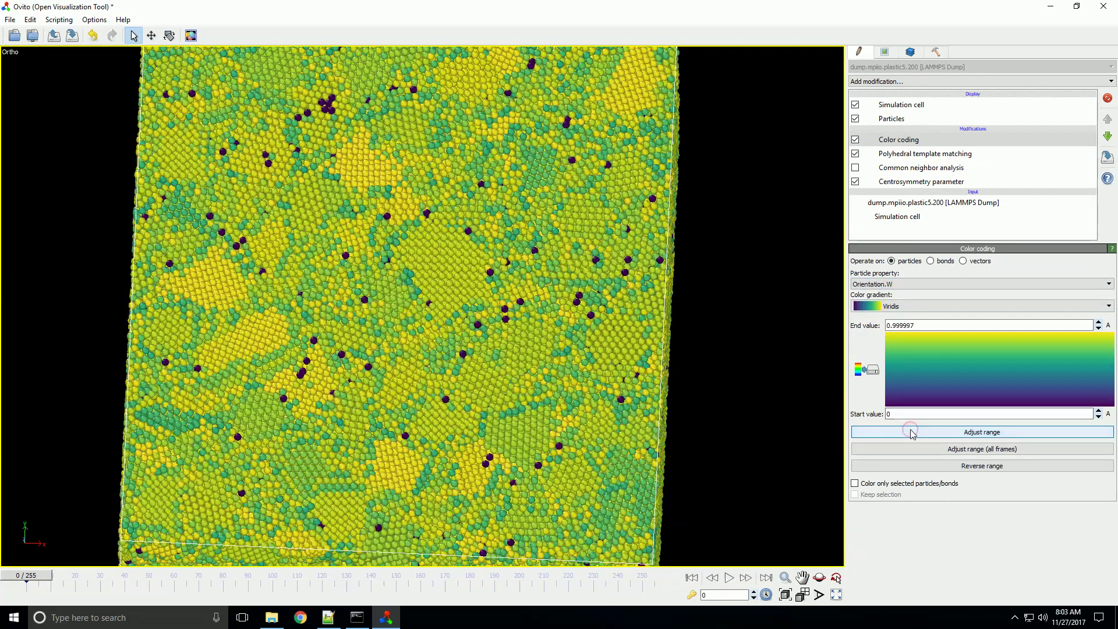
Orbit, pan and zoom to inspect the orientation-coloured grains of the nanocrystal cube
scroll(481, 380, "down", 3)
left_click_drag(481, 380, 460, 351)
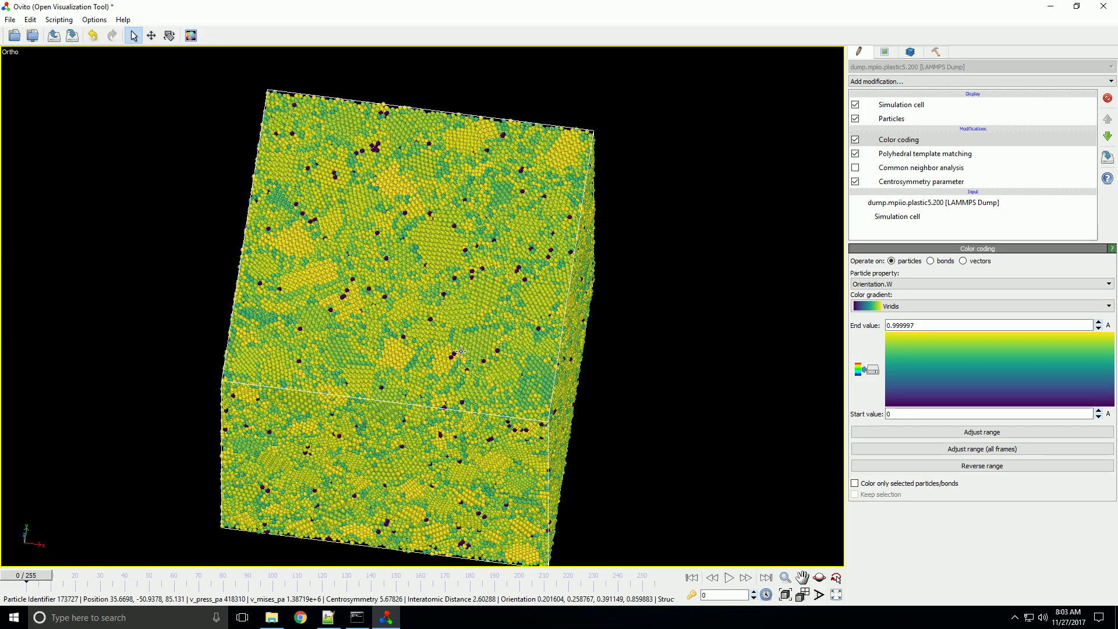
scroll(428, 306, "up", 2)
right_click_drag(425, 305, 414, 364)
scroll(411, 361, "down", 2)
left_click_drag(410, 360, 418, 373)
scroll(418, 373, "up", 1)
right_click_drag(418, 373, 455, 307)
left_click_drag(455, 307, 481, 241)
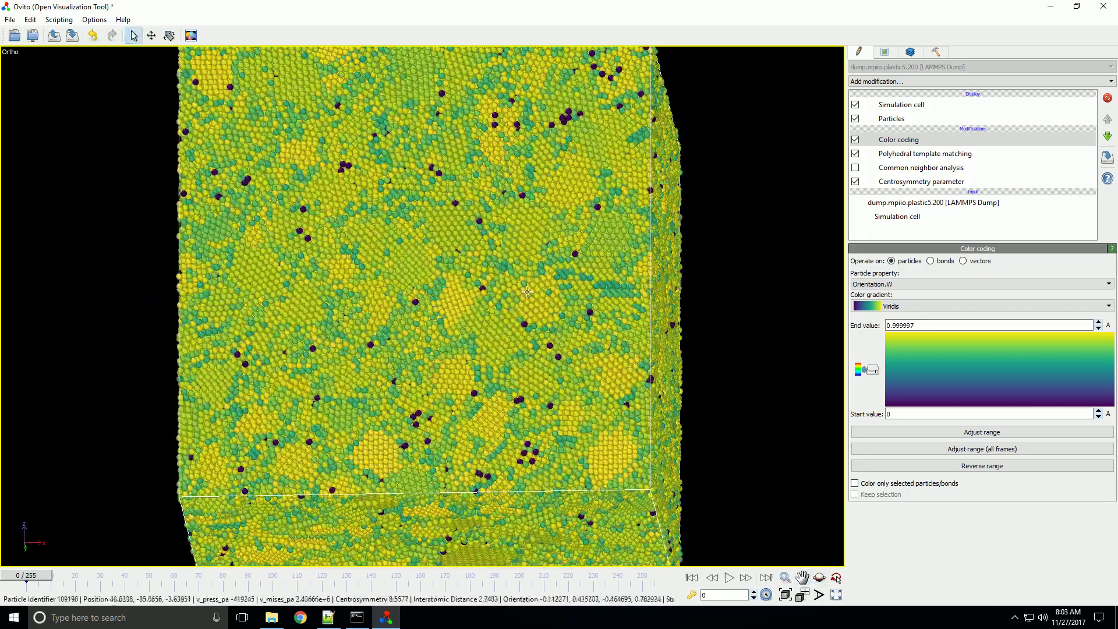
right_click_drag(410, 309, 416, 328)
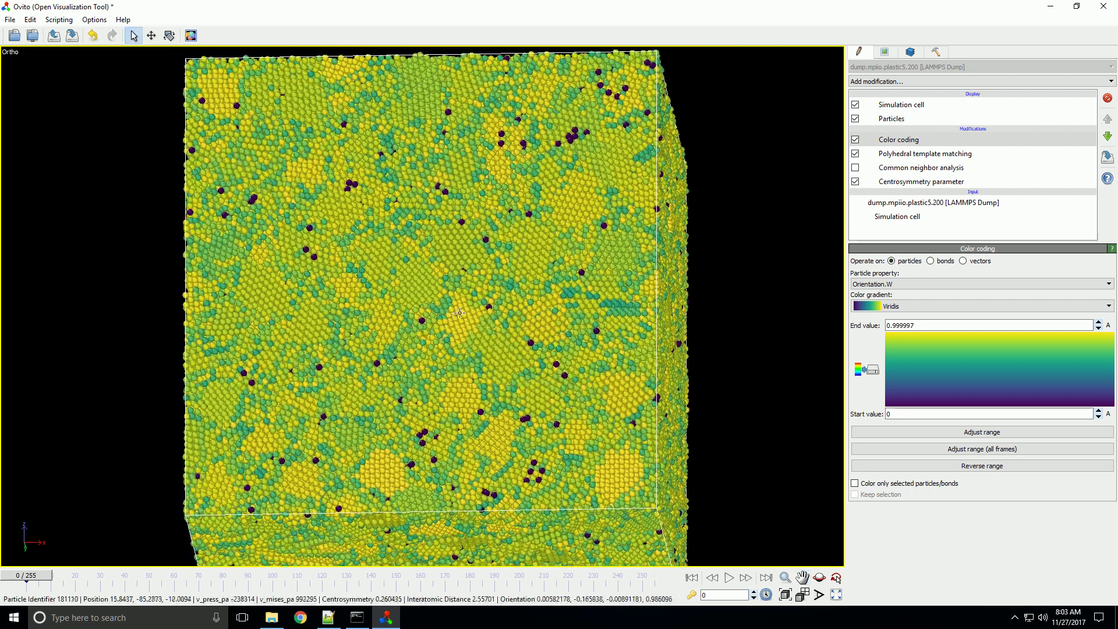
scroll(472, 333, "up", 5)
middle_click_drag(472, 333, 507, 398)
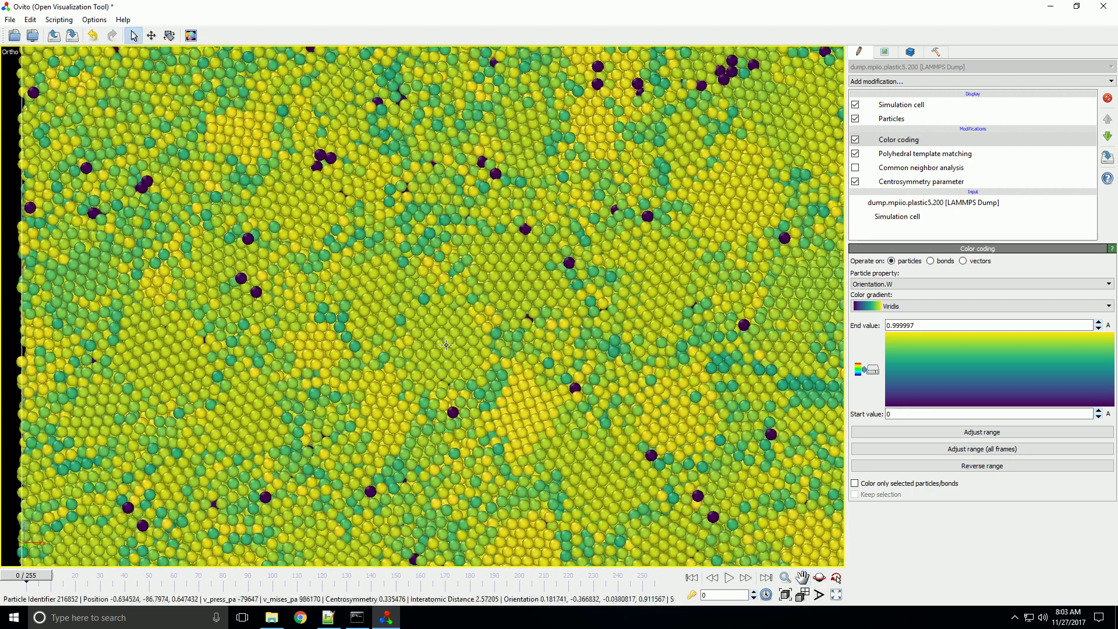
scroll(440, 344, "down", 2)
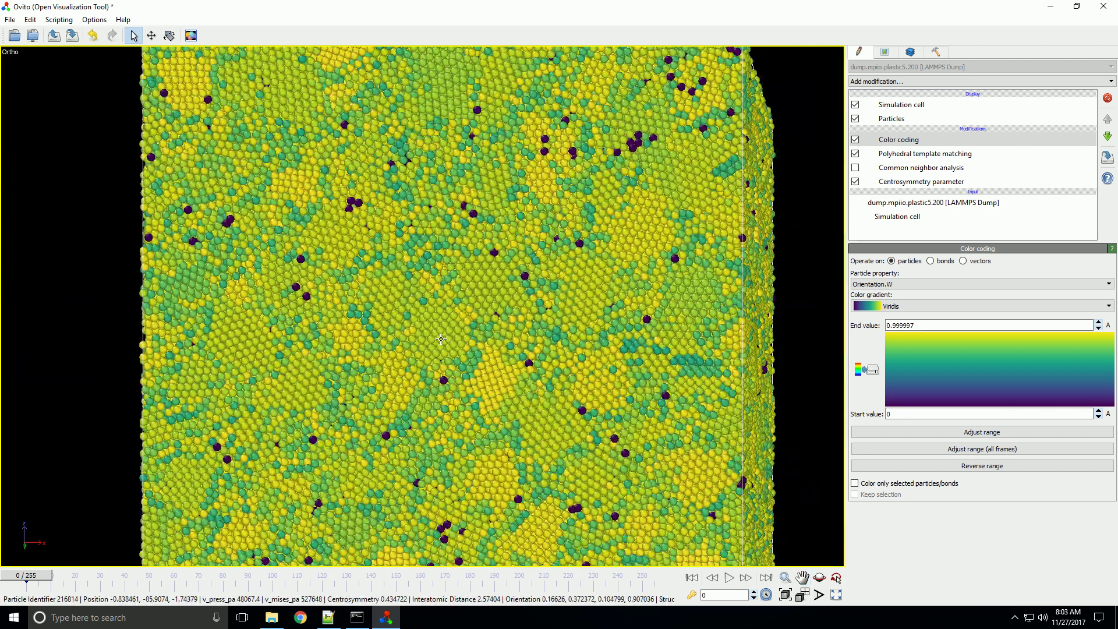
left_click_drag(454, 319, 462, 335)
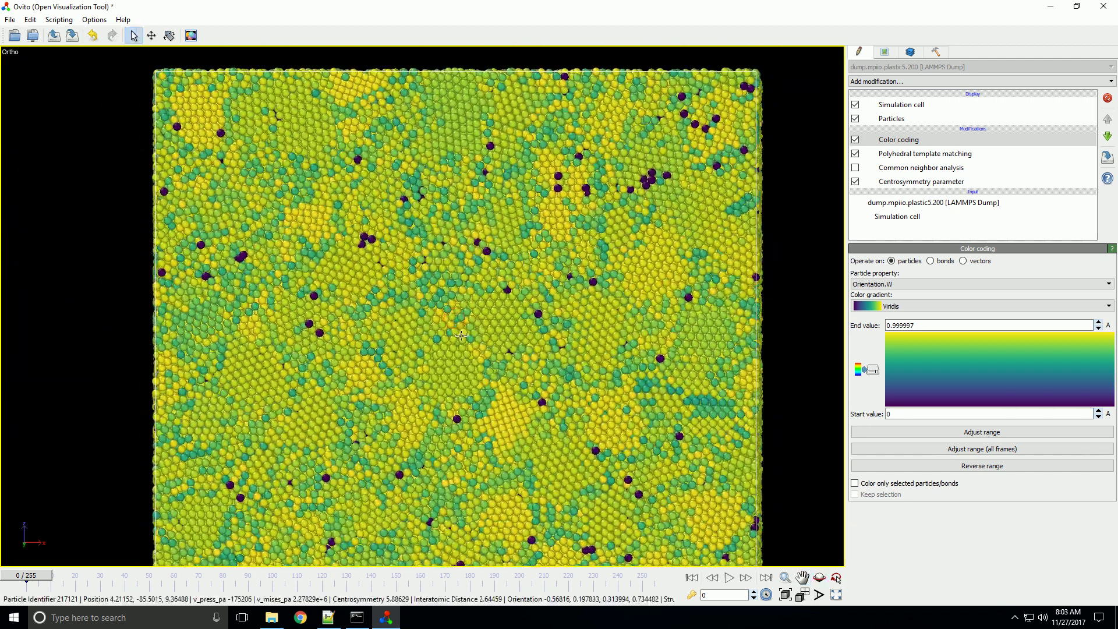
Set the Color coding start value to 0.7, trying 0.5 first
double_click(903, 414)
type(".5")
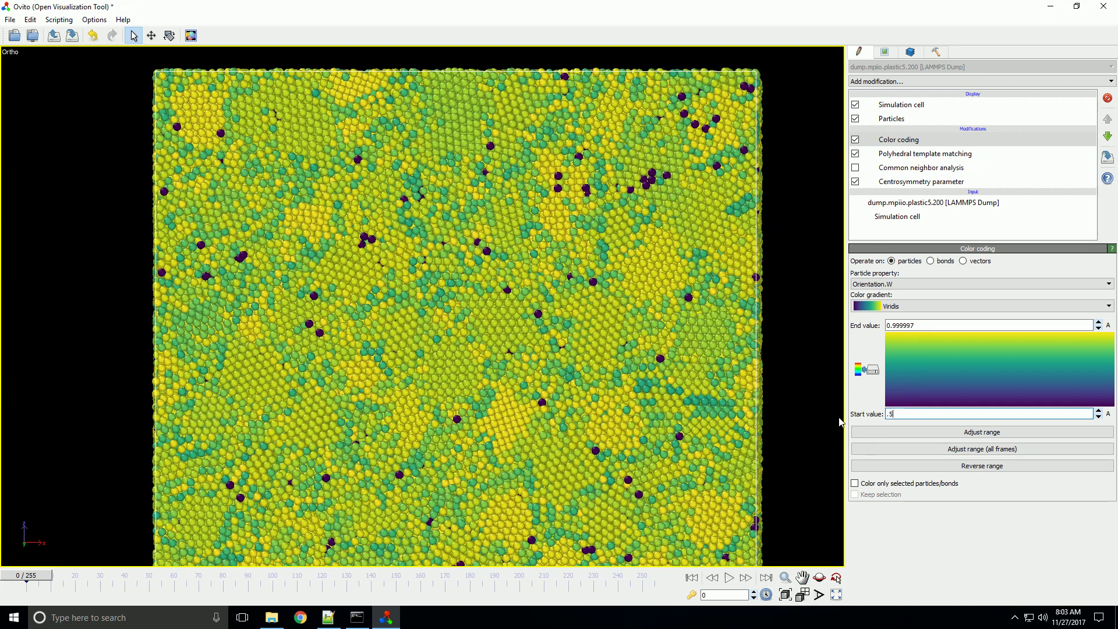
key("Return")
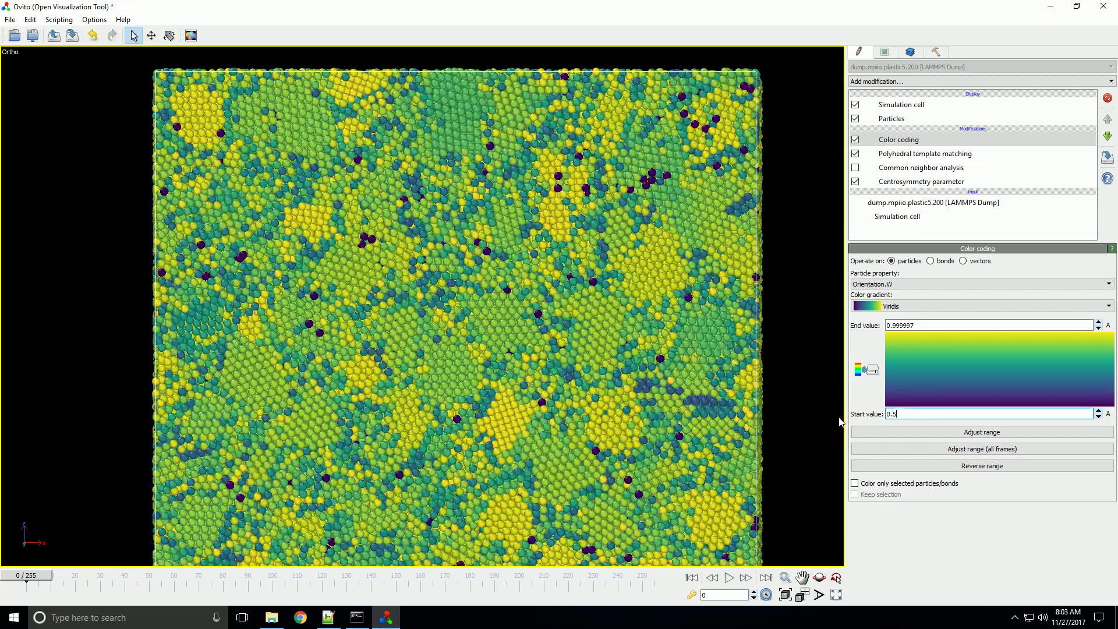
double_click(894, 414)
type("7")
key("Return")
Zoom and orbit to inspect the cell's top and left faces, then leave orbit mode
scroll(528, 357, "down", 1)
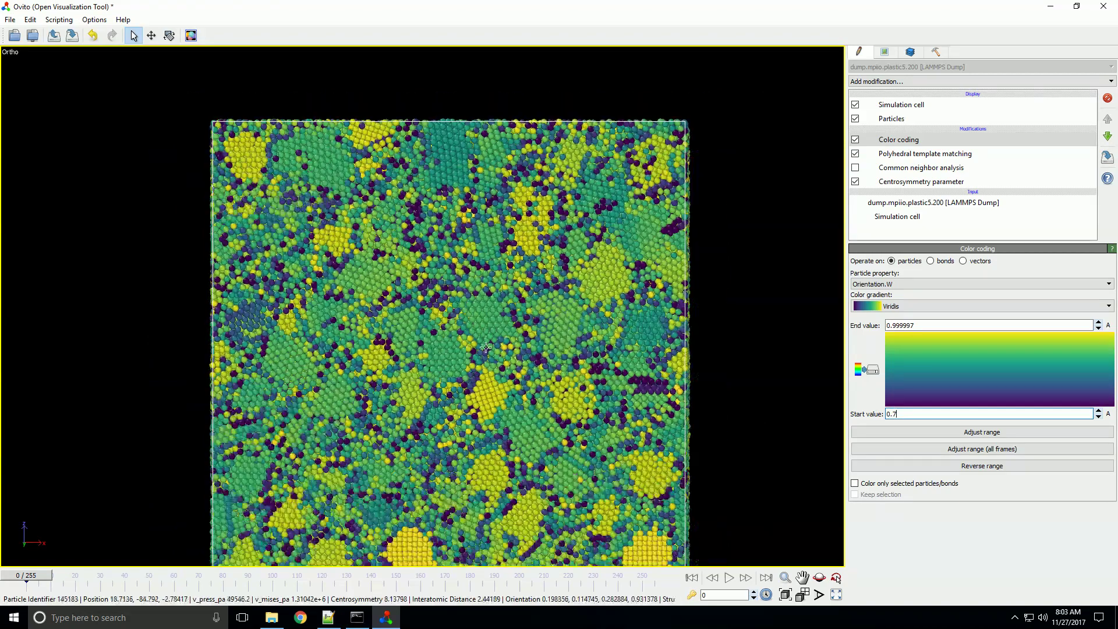
scroll(524, 408, "down", 2)
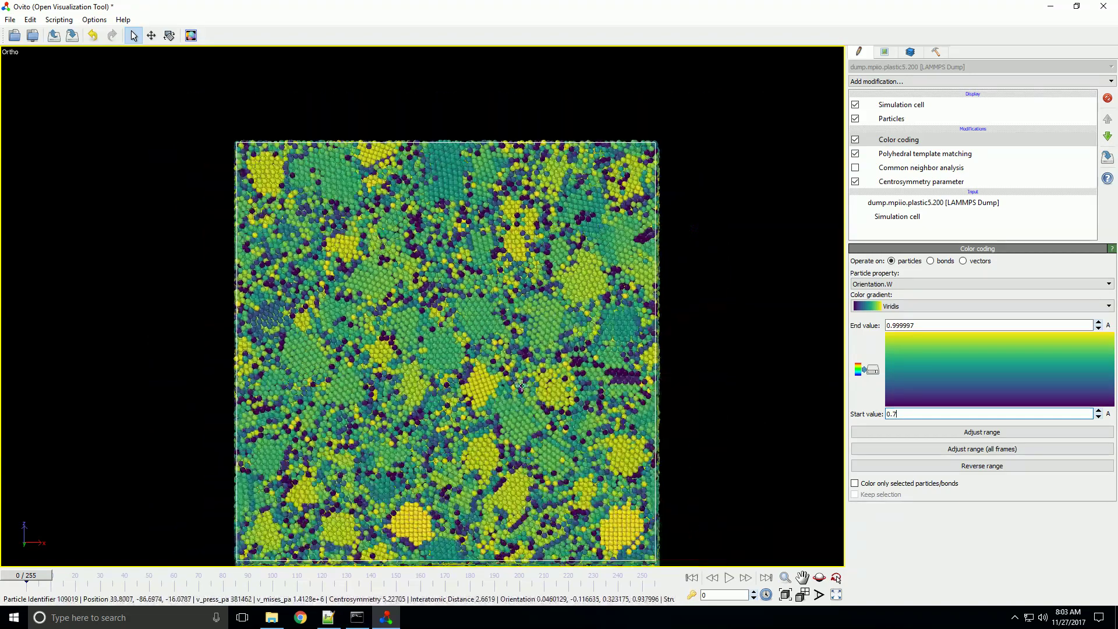
scroll(524, 412, "up", 3)
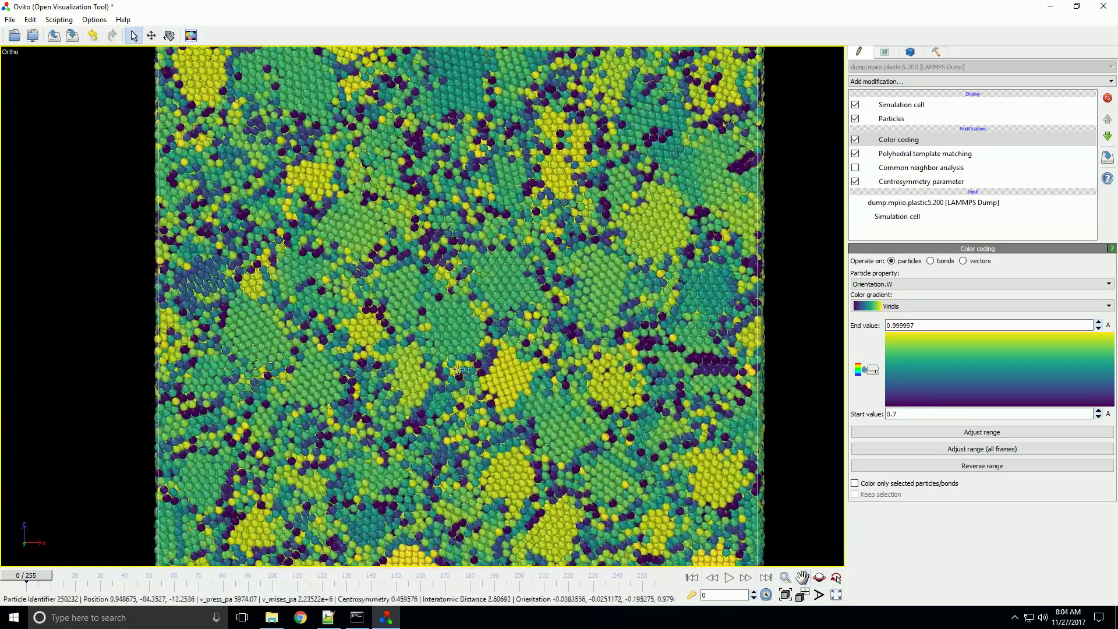
left_click_drag(457, 370, 434, 405)
scroll(434, 404, "down", 3)
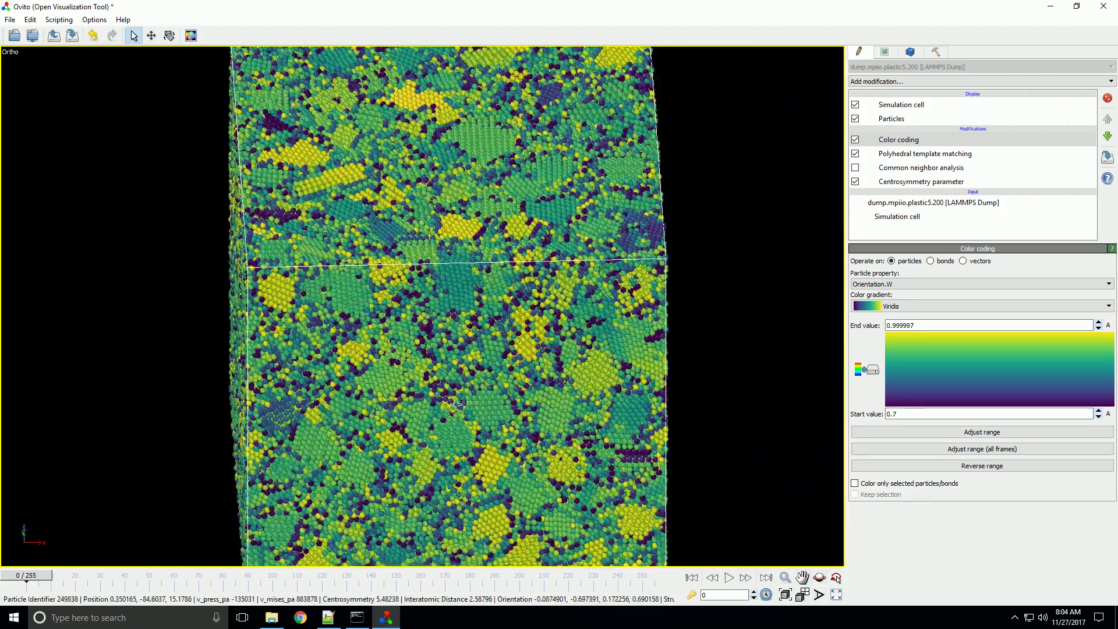
left_click_drag(457, 404, 486, 371)
key("Escape")
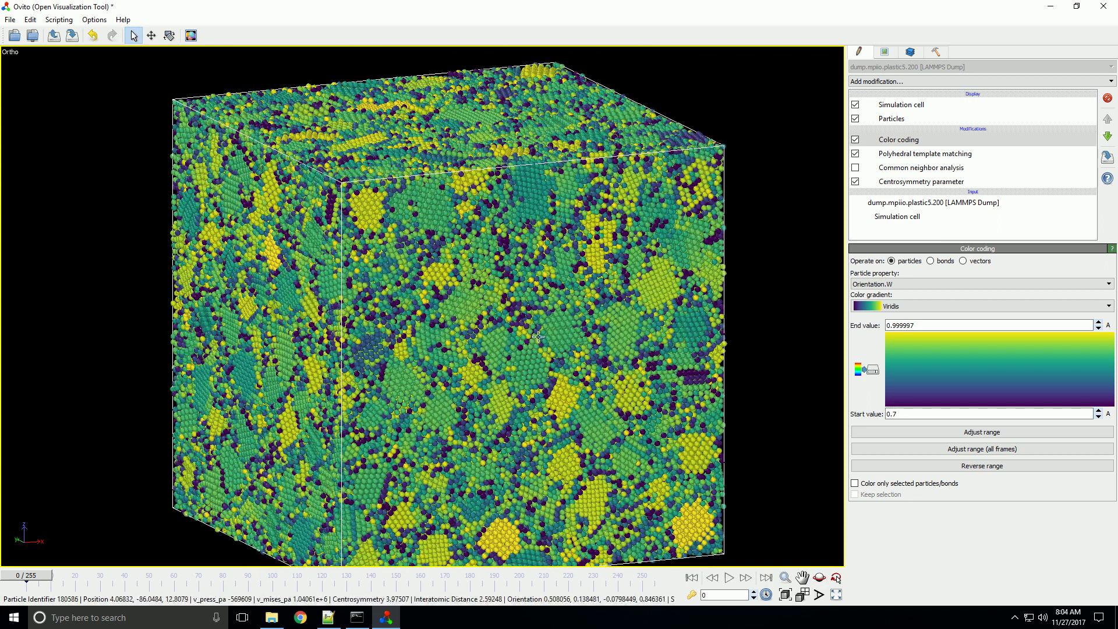